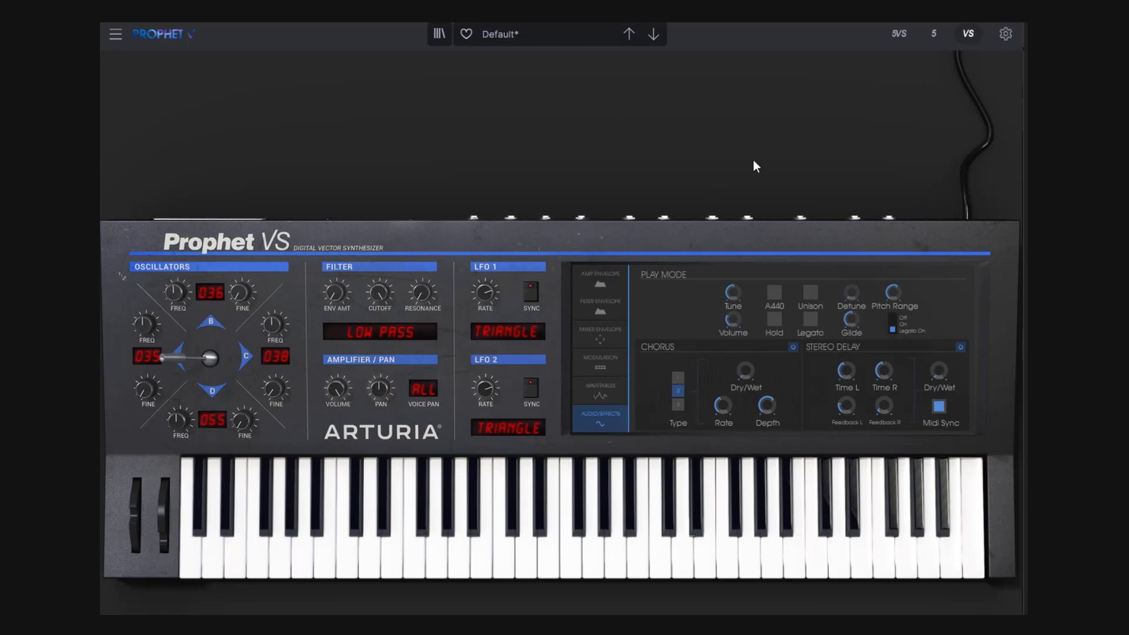
# Load the Default preset from the Template category and bring up the Prophet VS on its own
pyautogui.click(900, 34)
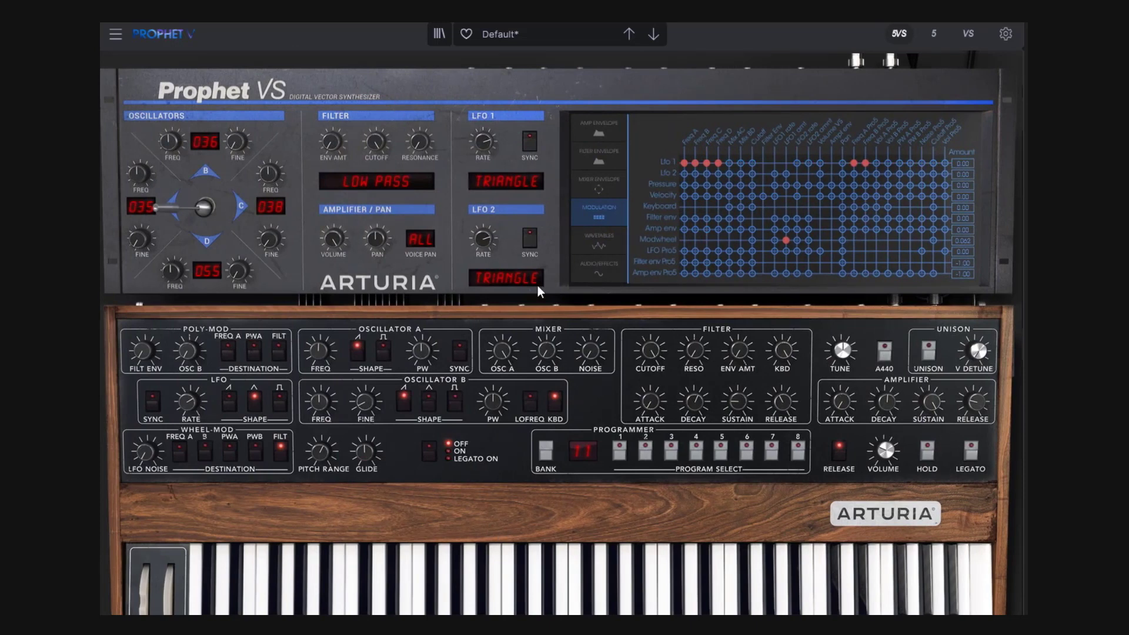
pyautogui.click(497, 34)
pyautogui.moveTo(517, 232)
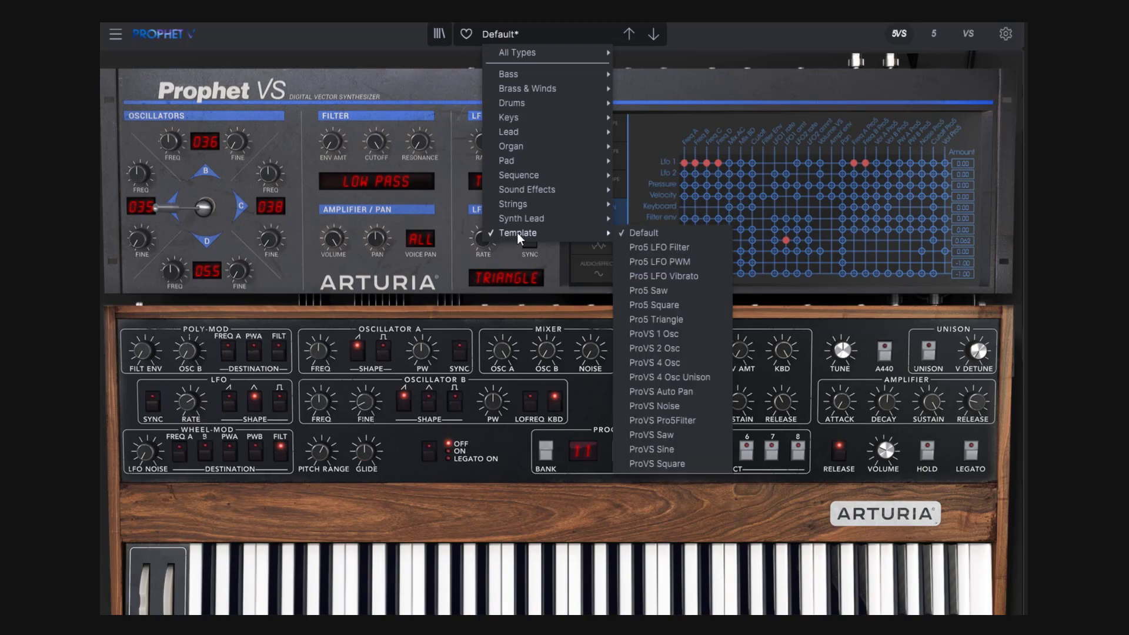
pyautogui.click(654, 230)
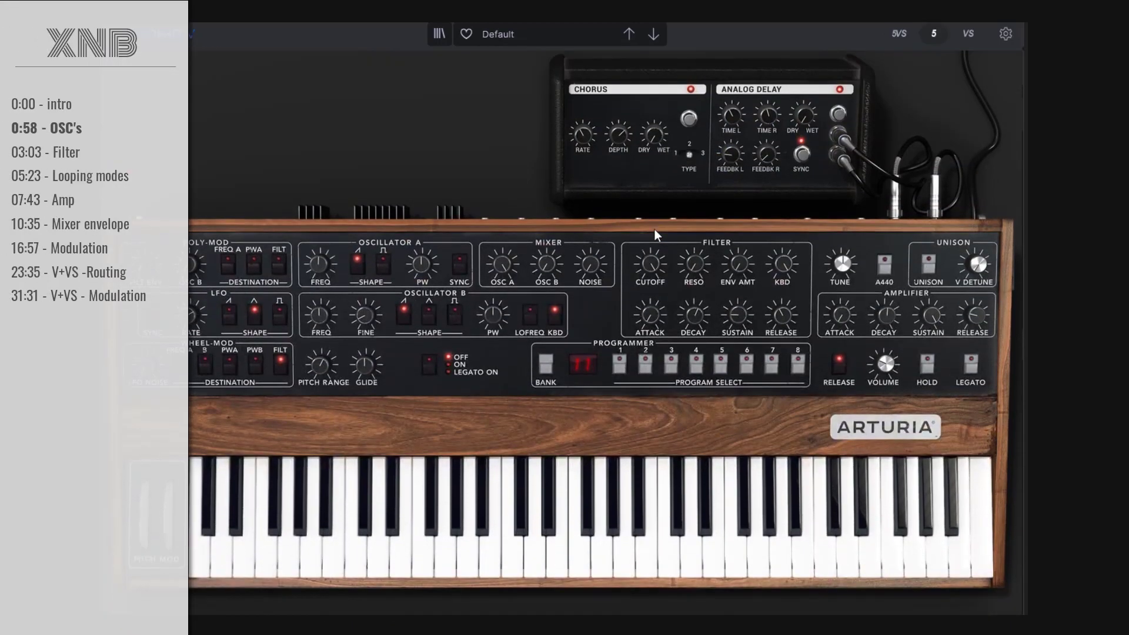
pyautogui.click(969, 40)
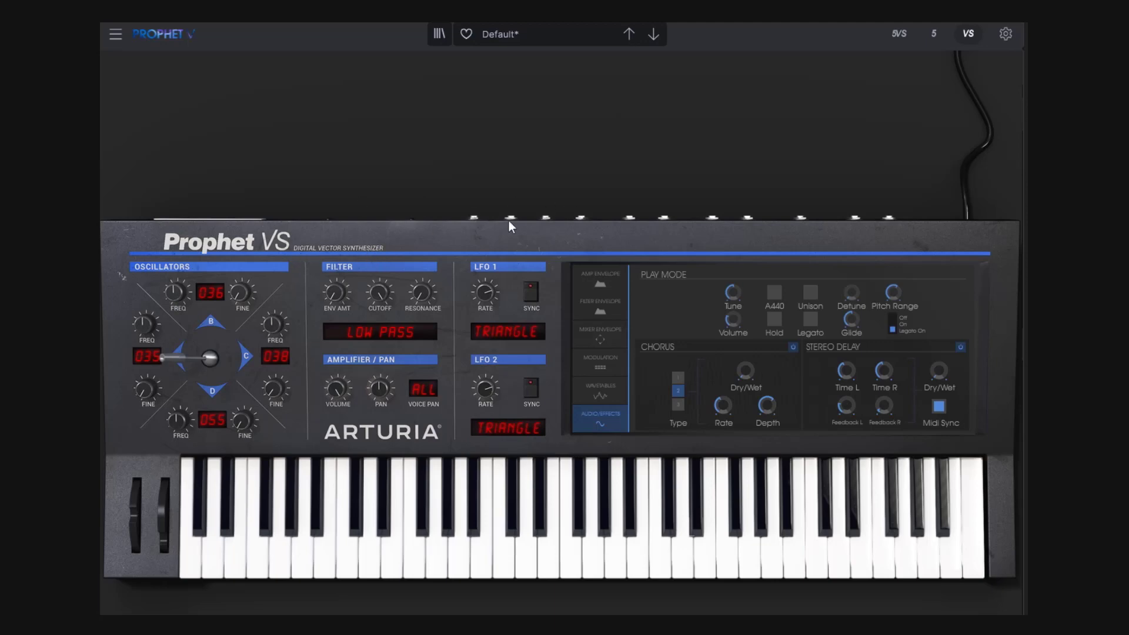
# Show the Prophet VS oscillator waveforms and set oscillator A to waveform 032 (sine)
pyautogui.click(602, 397)
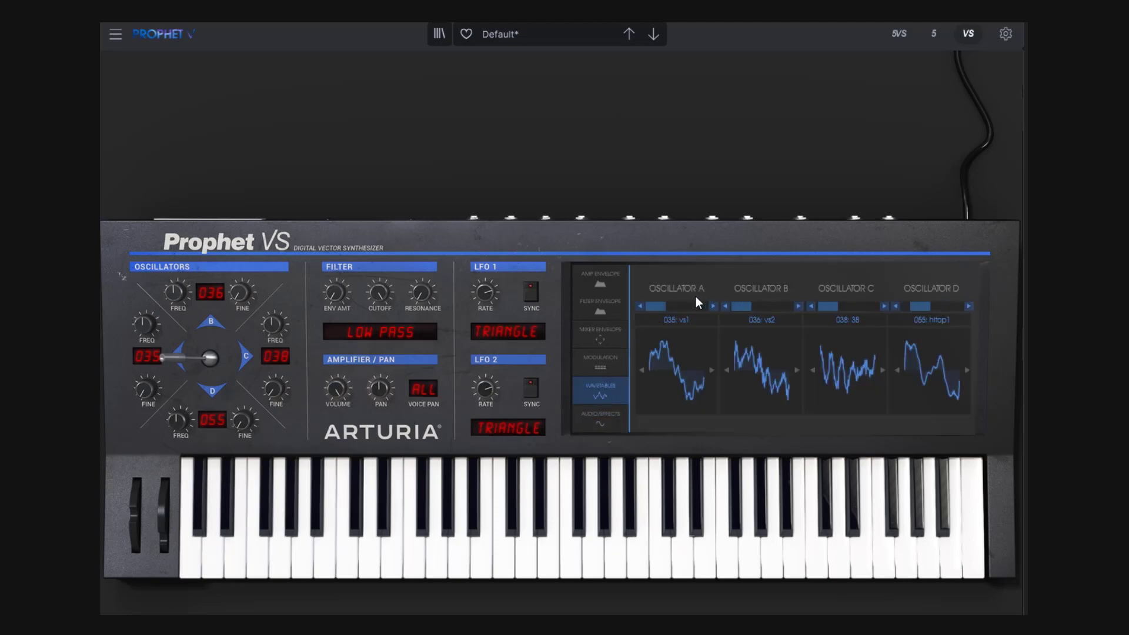
pyautogui.moveTo(659, 311); pyautogui.dragTo(696, 306)
pyautogui.moveTo(148, 354); pyautogui.dragTo(147, 399)
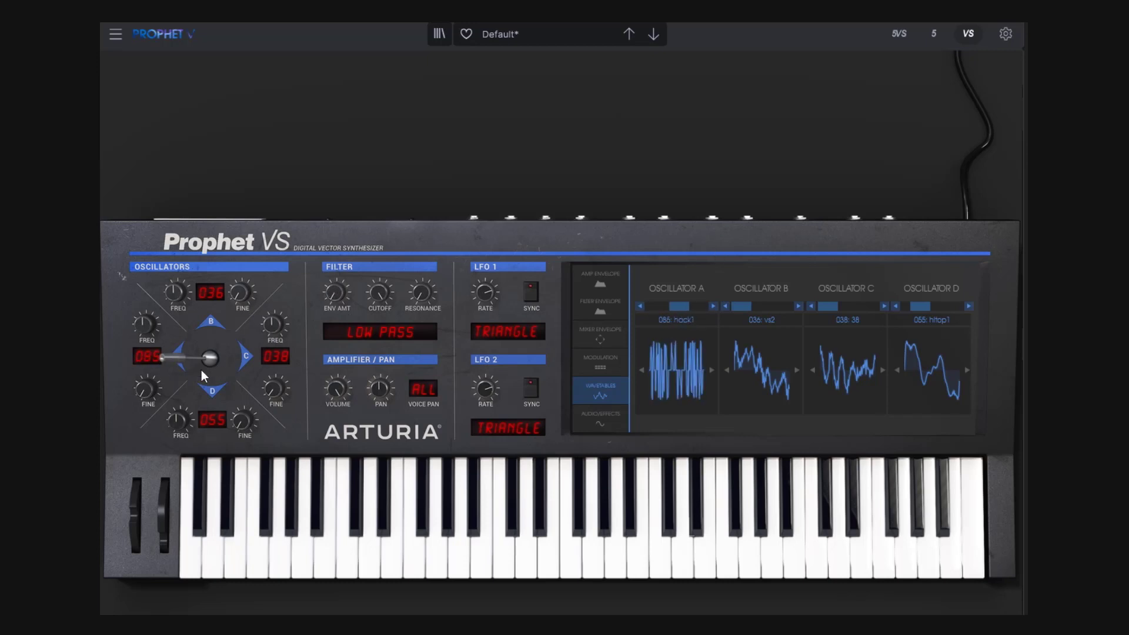
pyautogui.moveTo(154, 358); pyautogui.dragTo(149, 379)
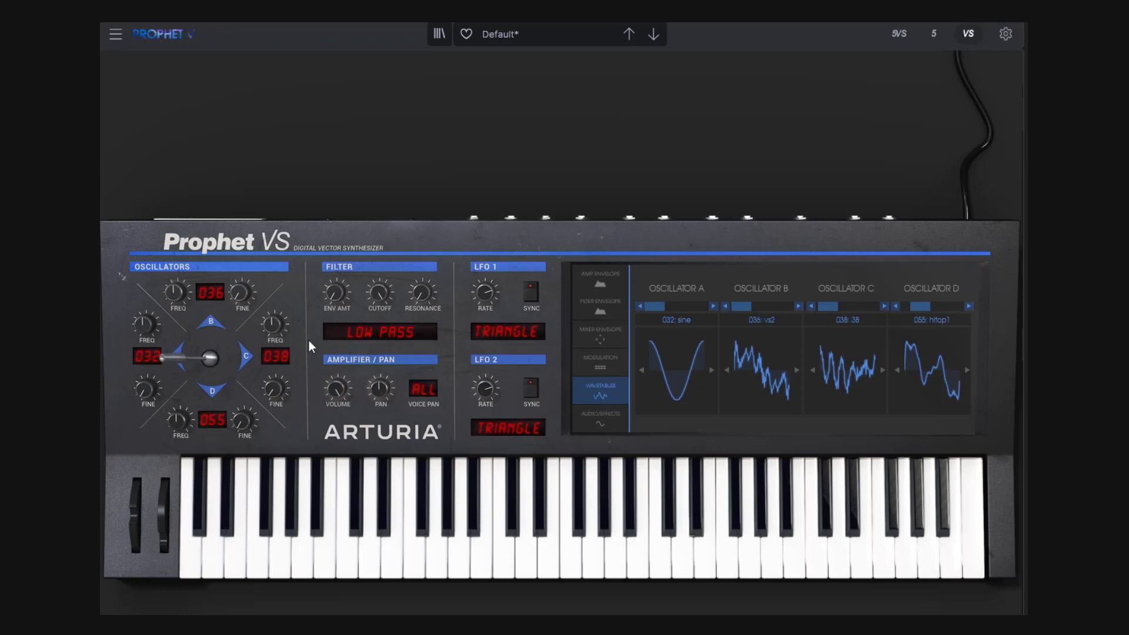
# Set oscillator B to waveform 042 (banjo1), oscillator C to 051 (piano1) and oscillator D to 075 (vocal1)
pyautogui.moveTo(235, 339)
pyautogui.moveTo(215, 294); pyautogui.dragTo(215, 276)
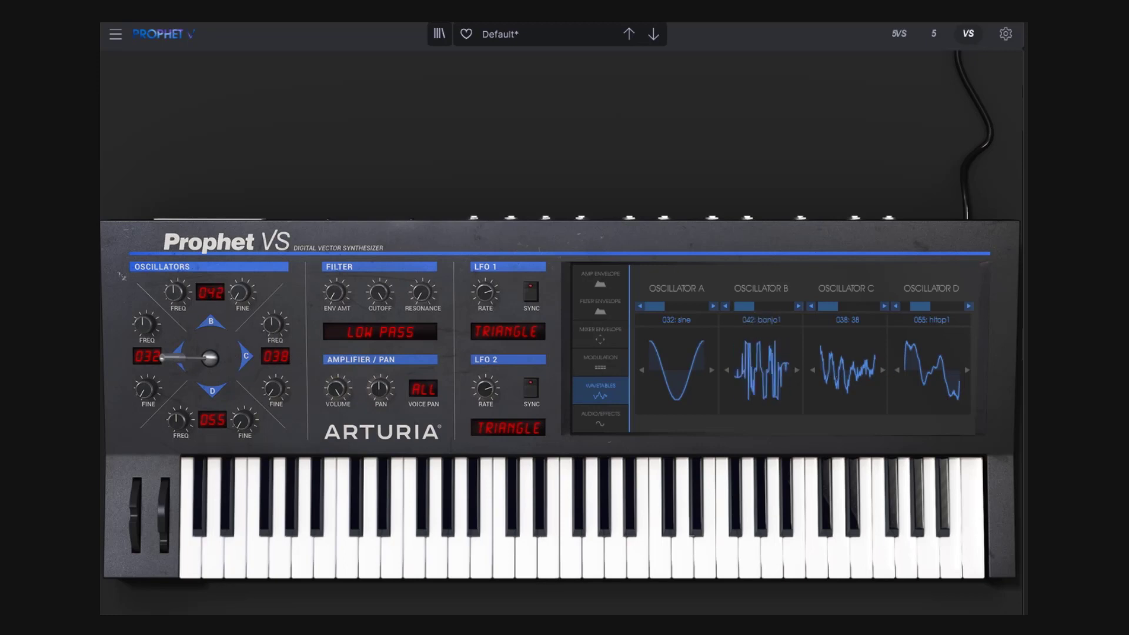
pyautogui.moveTo(275, 356); pyautogui.dragTo(276, 344)
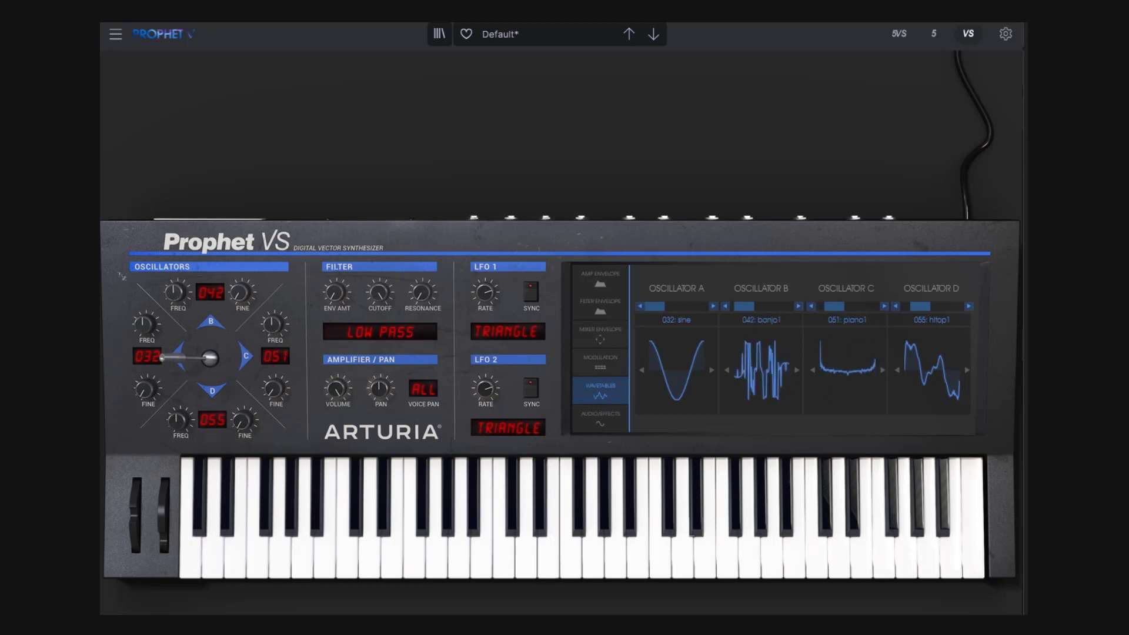
pyautogui.moveTo(212, 420); pyautogui.dragTo(212, 402)
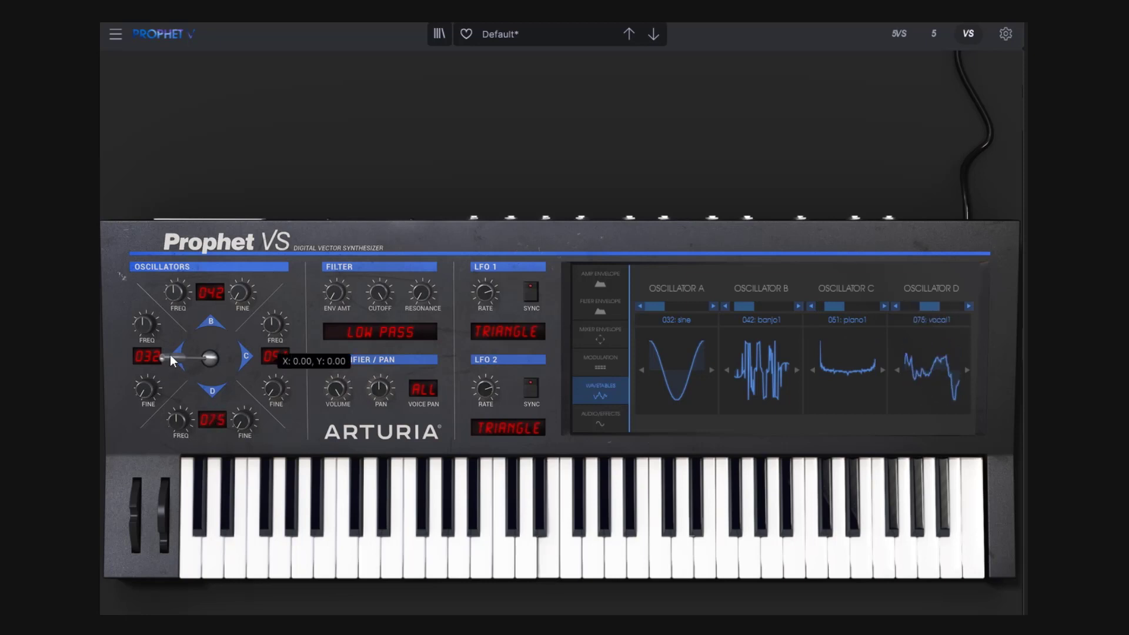
# Sweep the vector joystick between the oscillators and back to A, and vary and reset oscillator A's fine tuning
pyautogui.moveTo(176, 367); pyautogui.dragTo(255, 367)
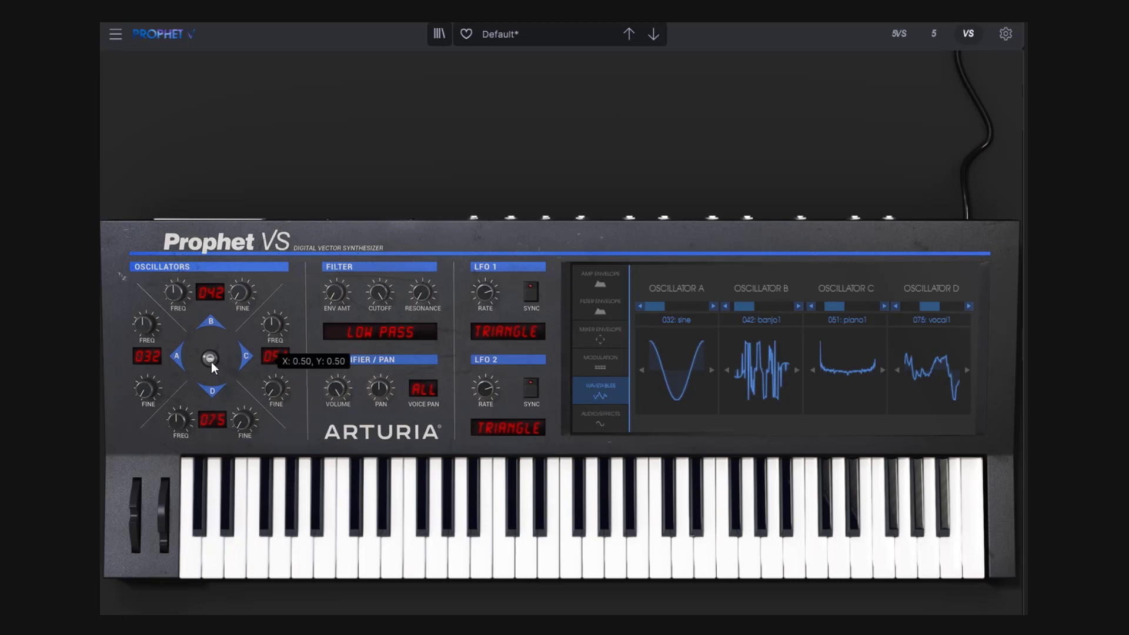
pyautogui.moveTo(213, 367); pyautogui.dragTo(147, 270)
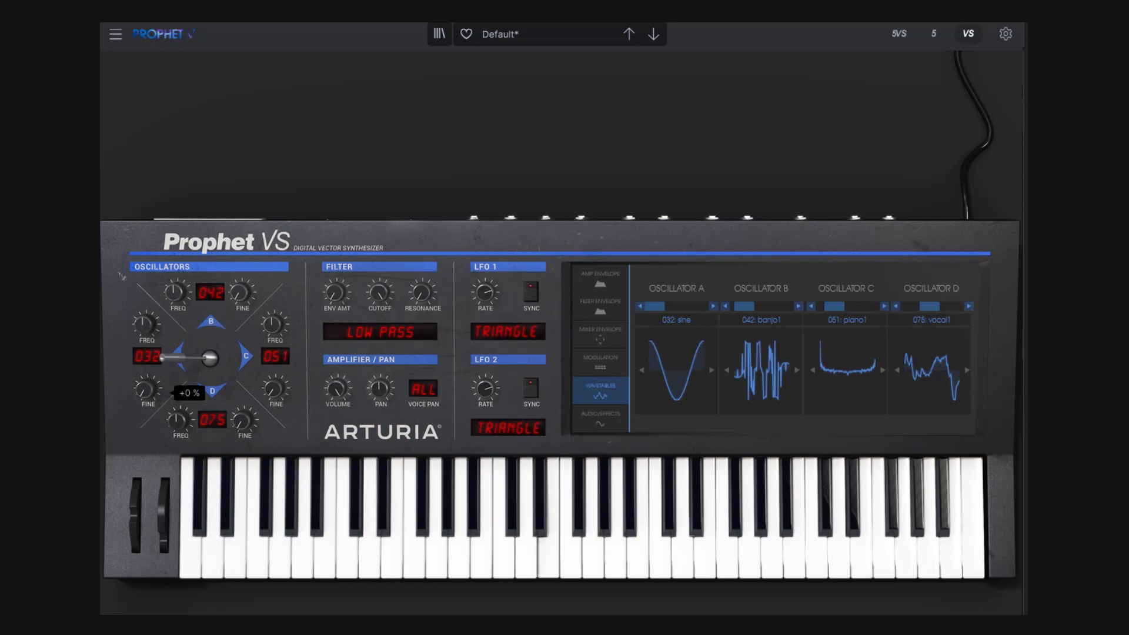
pyautogui.moveTo(144, 388); pyautogui.dragTo(145, 365)
pyautogui.doubleClick(150, 394)
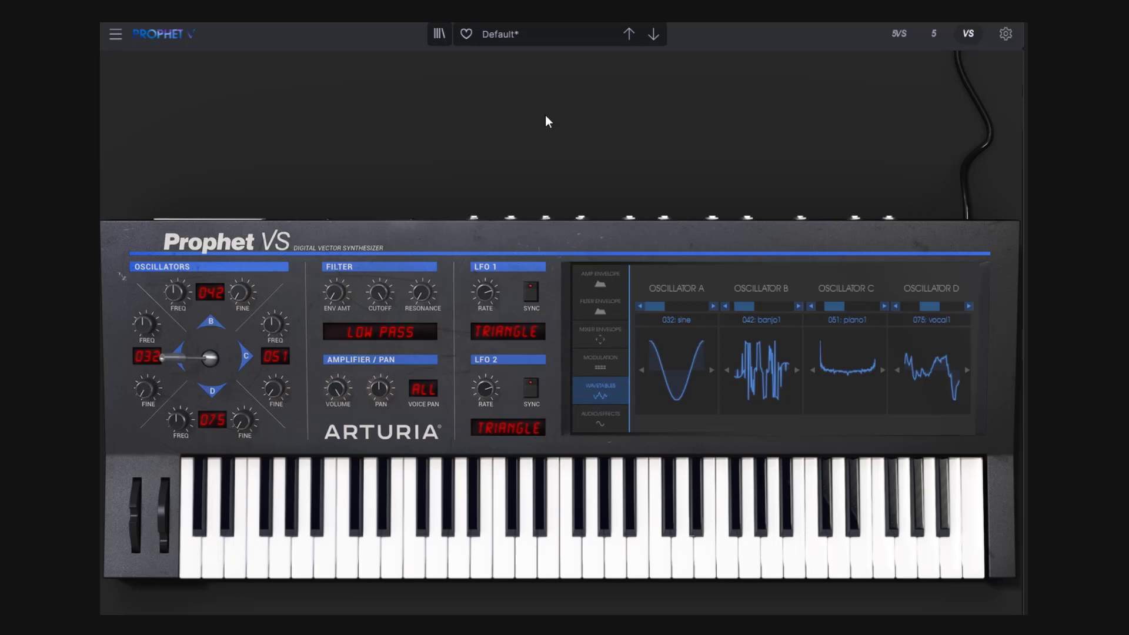
pyautogui.click(934, 34)
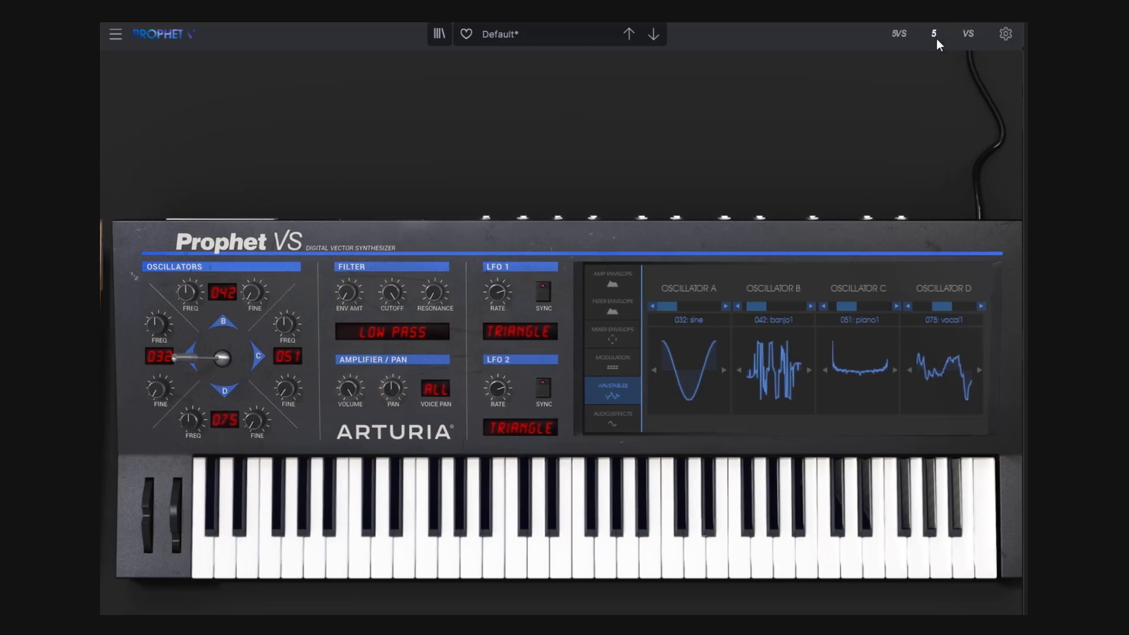
pyautogui.click(964, 35)
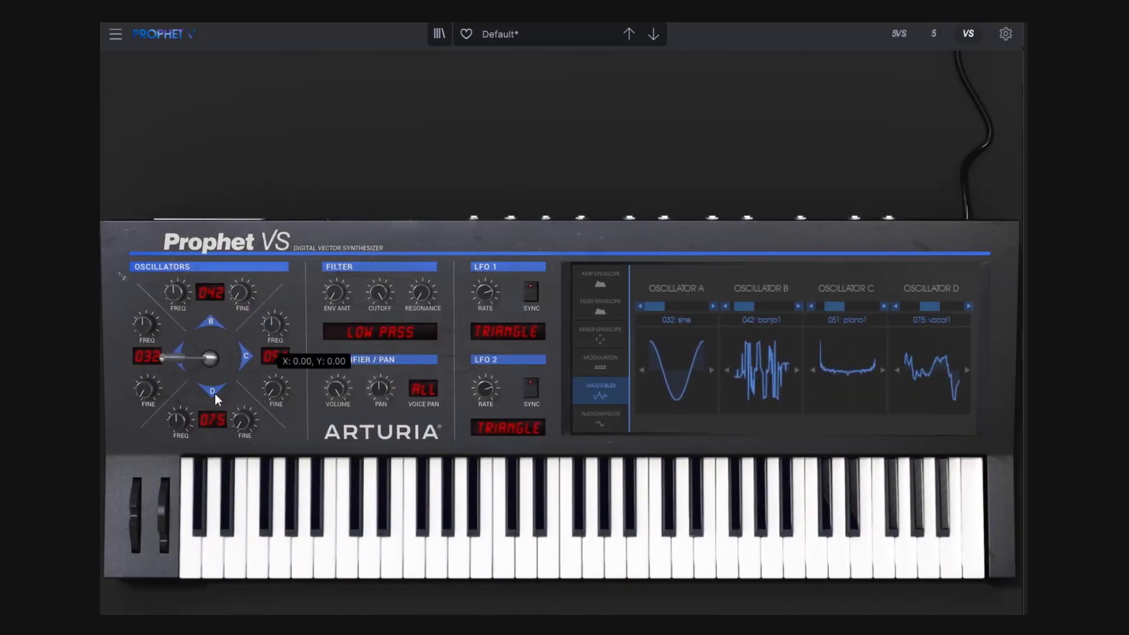
pyautogui.moveTo(143, 326)
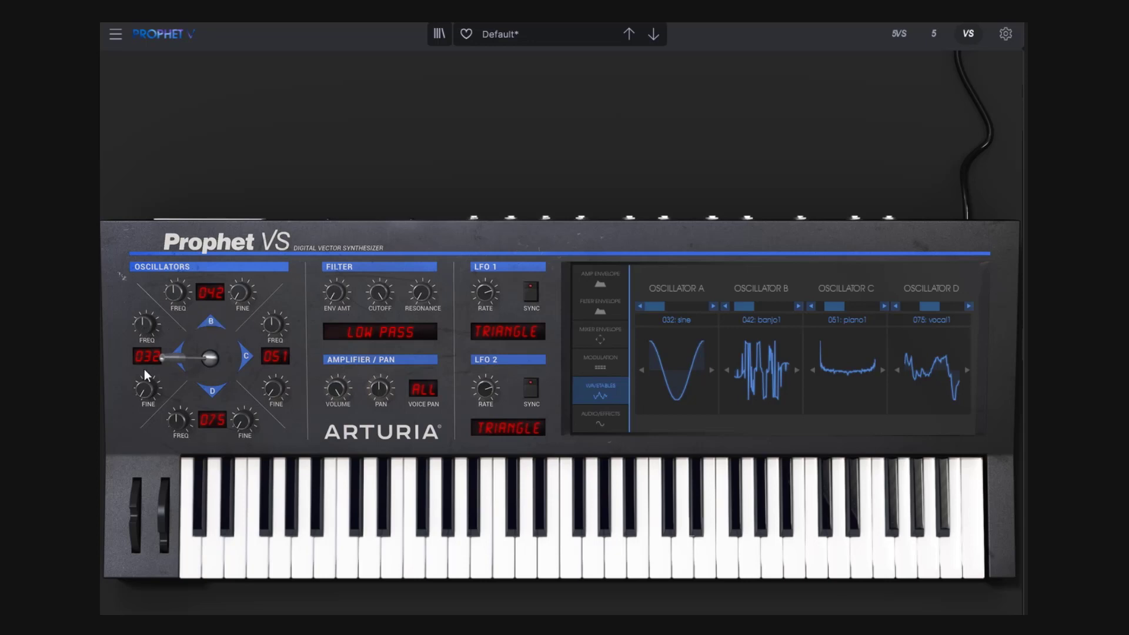
# Set oscillator A to waveform 033 (sawtooth)
pyautogui.moveTo(137, 356)
pyautogui.mouseDown()
pyautogui.moveTo(208, 358)
pyautogui.moveTo(258, 405)
pyautogui.moveTo(158, 352)
pyautogui.mouseUp()
pyautogui.moveTo(190, 359)
pyautogui.moveTo(147, 356); pyautogui.dragTo(147, 356)
pyautogui.moveTo(659, 310)
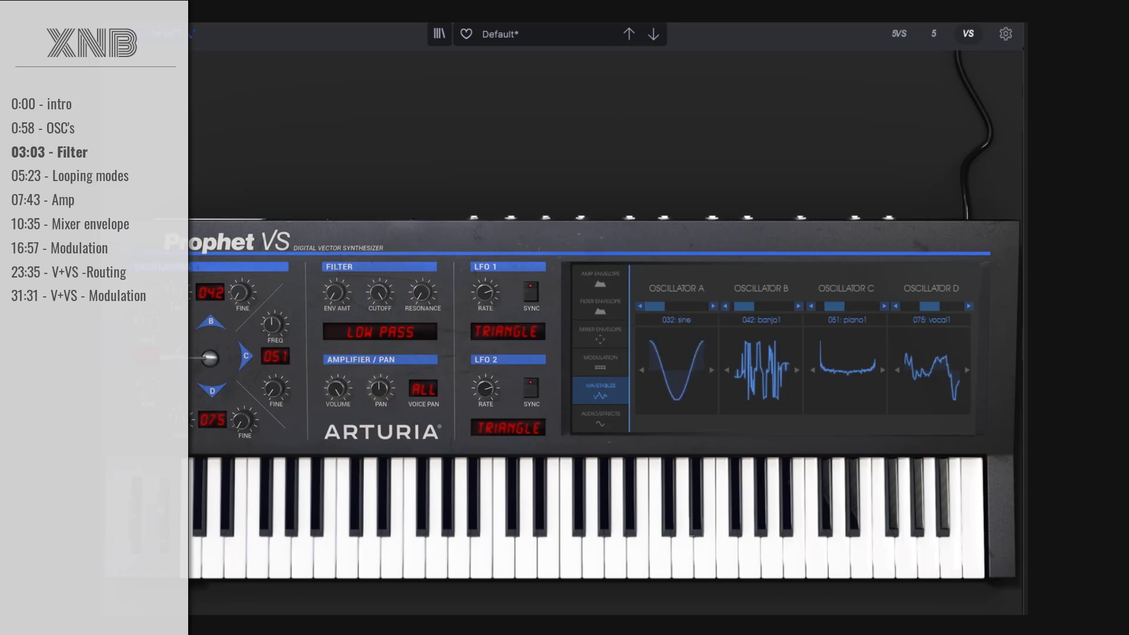
pyautogui.moveTo(147, 356); pyautogui.dragTo(147, 356)
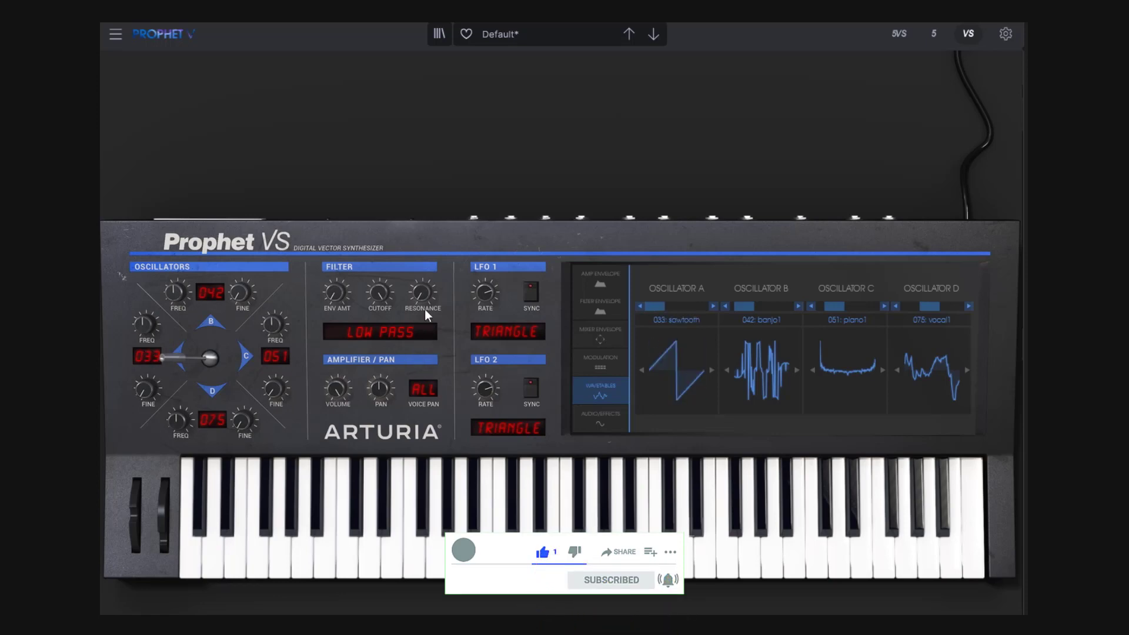
# Examine the Prophet VS filter's cutoff, resonance and envelope amount controls and its available filter types
pyautogui.moveTo(389, 296)
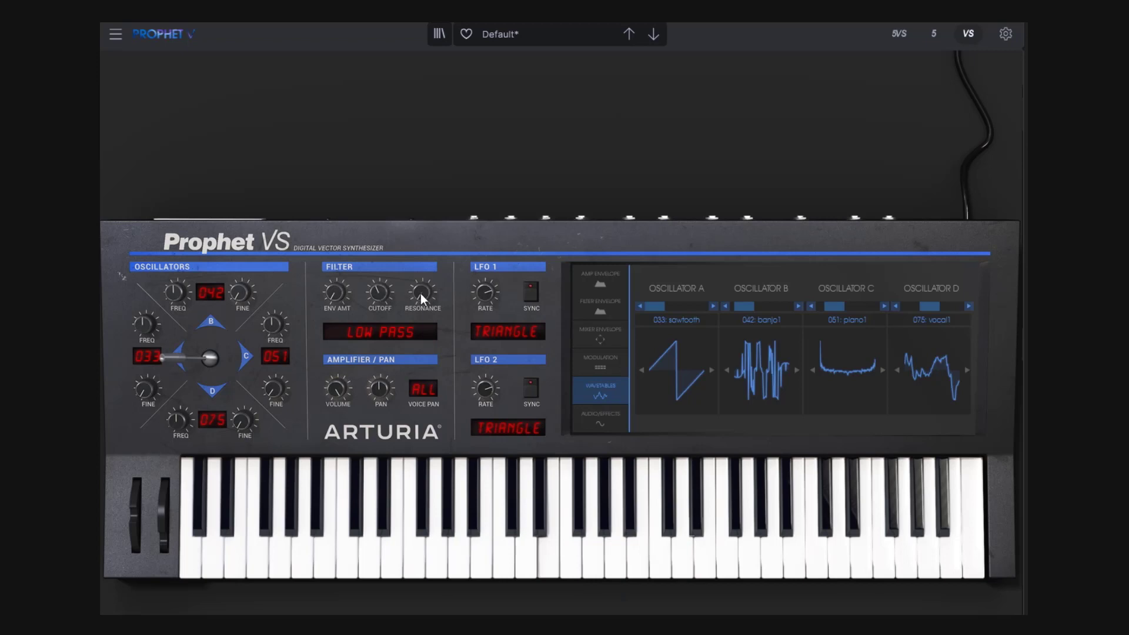
pyautogui.moveTo(485, 292)
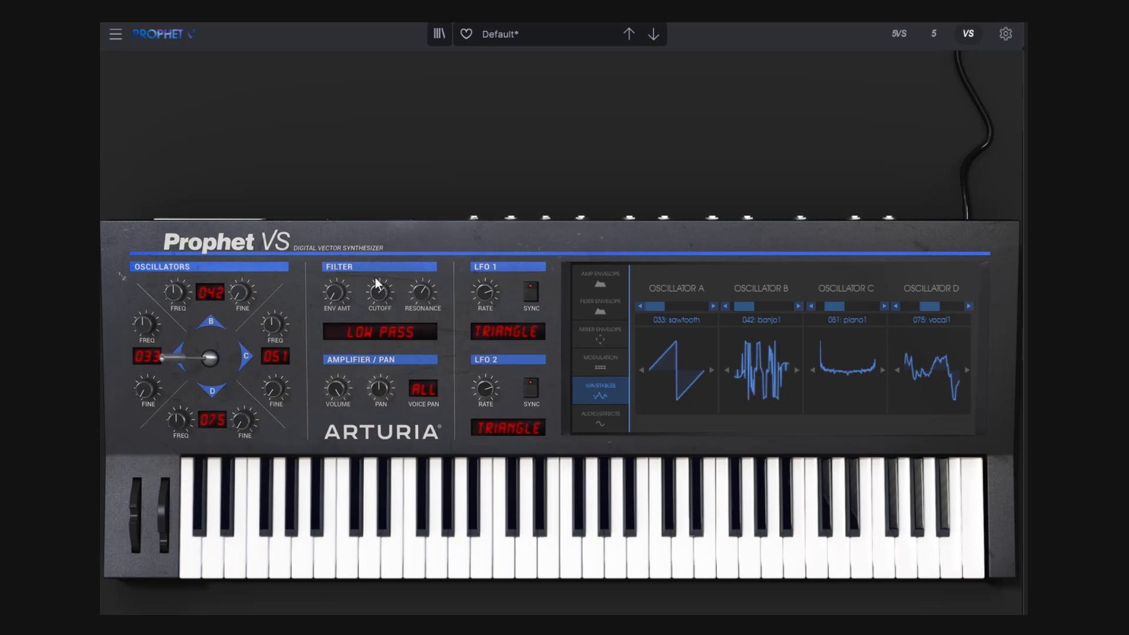
pyautogui.click(383, 332)
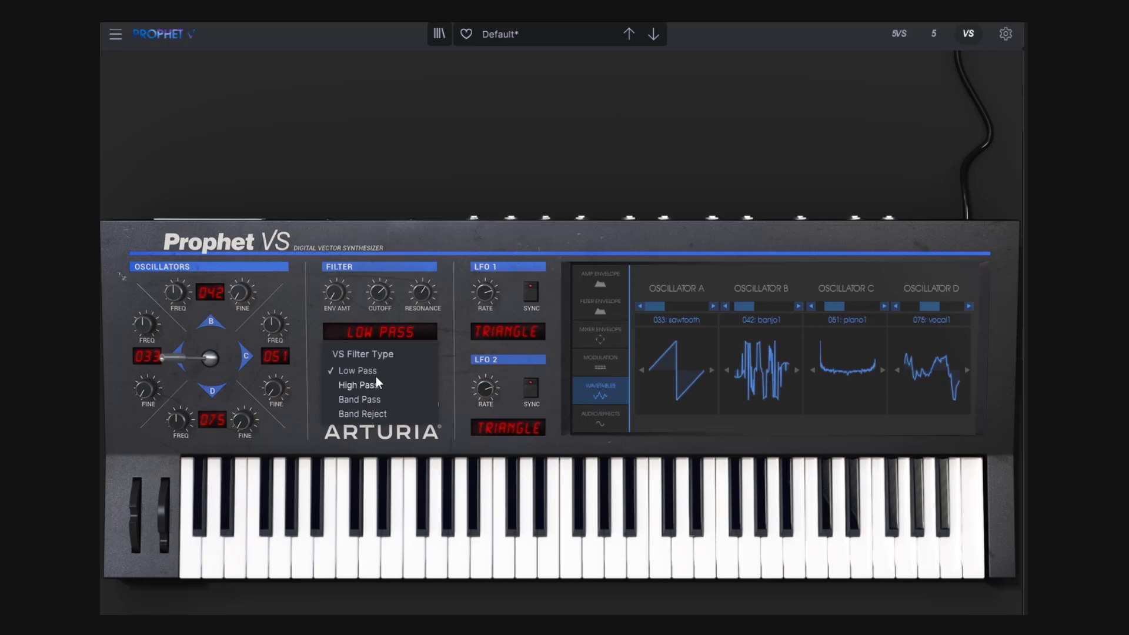
pyautogui.click(406, 288)
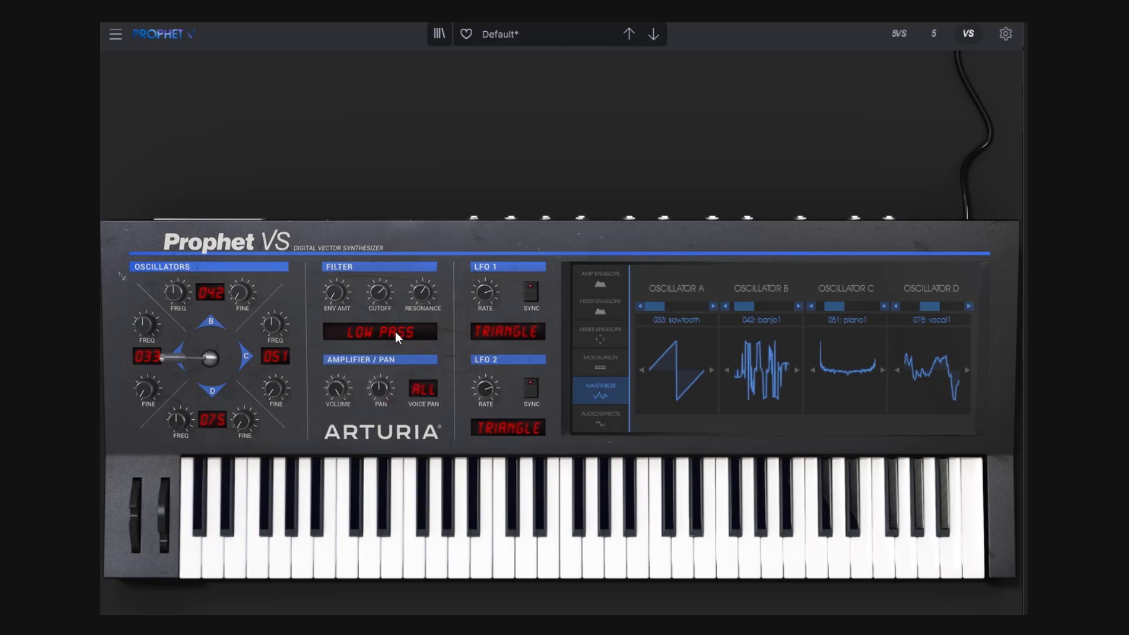
pyautogui.click(898, 34)
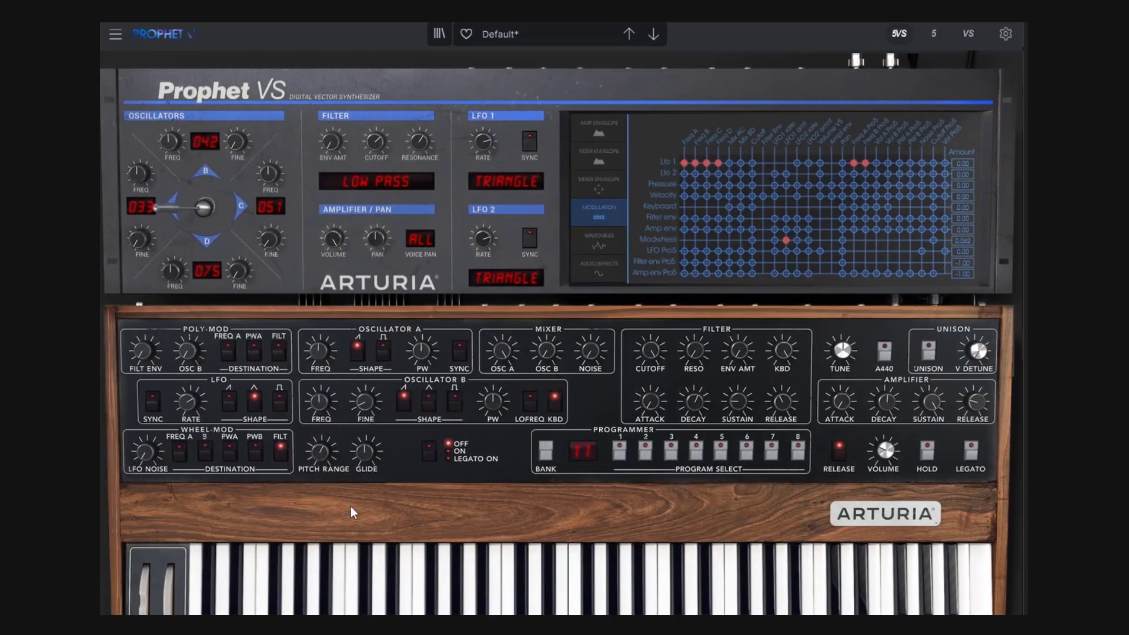
pyautogui.click(968, 36)
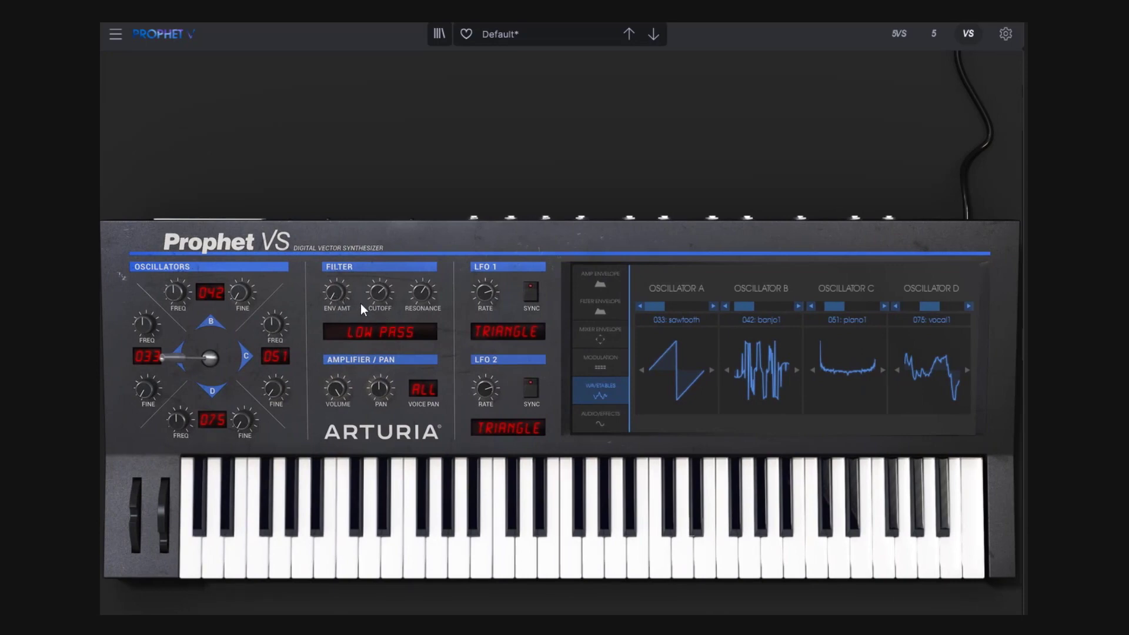
pyautogui.click(383, 329)
pyautogui.moveTo(410, 302); pyautogui.dragTo(383, 299)
pyautogui.moveTo(335, 294)
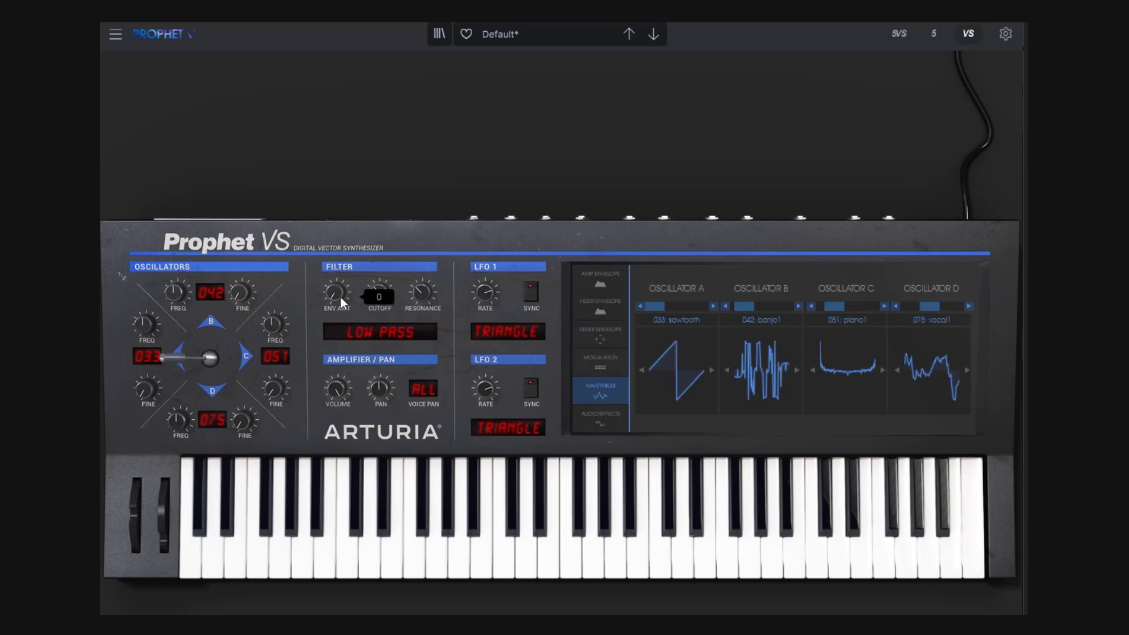
# Compare with the filter envelope amount control on the Prophet-5 and return to the Prophet VS
pyautogui.click(933, 34)
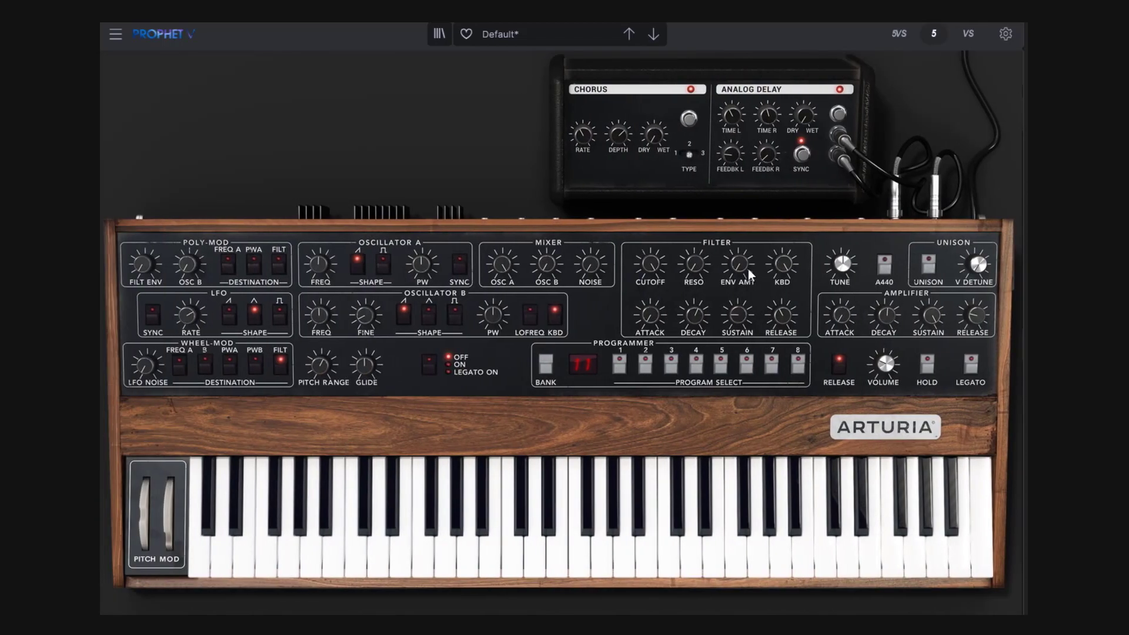
pyautogui.moveTo(747, 269); pyautogui.dragTo(748, 259)
pyautogui.click(968, 33)
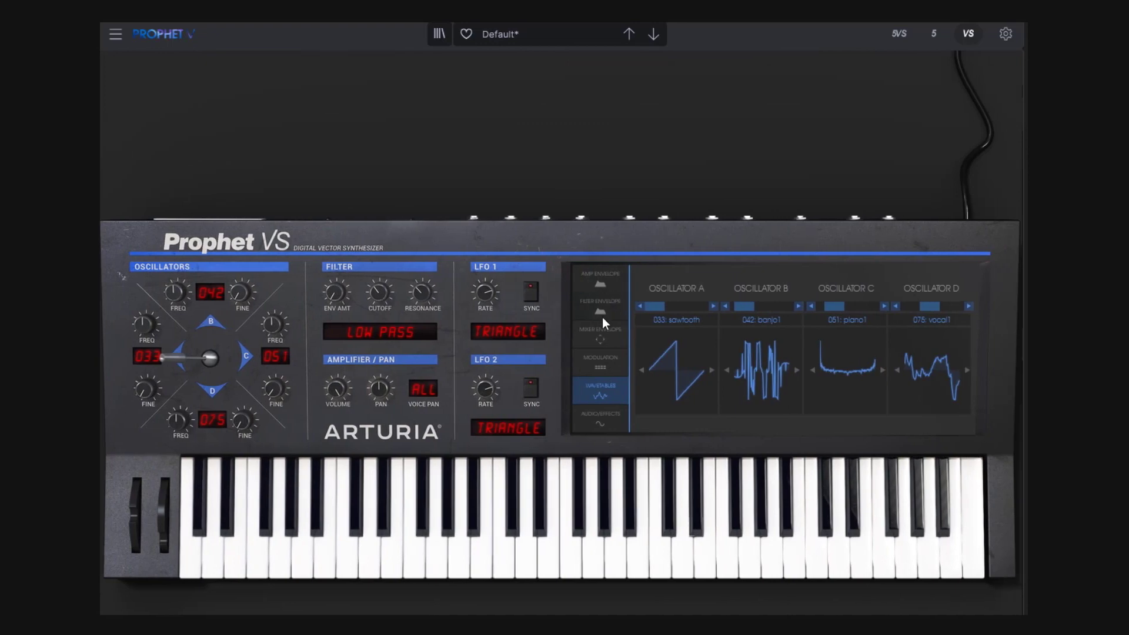
# Reshape the VS filter envelope to levels 0.571, 0.855, 0.590 and 0.262 for stages 0–3, with rates 1788, 430 and 143 for stages 1–3
pyautogui.click(596, 314)
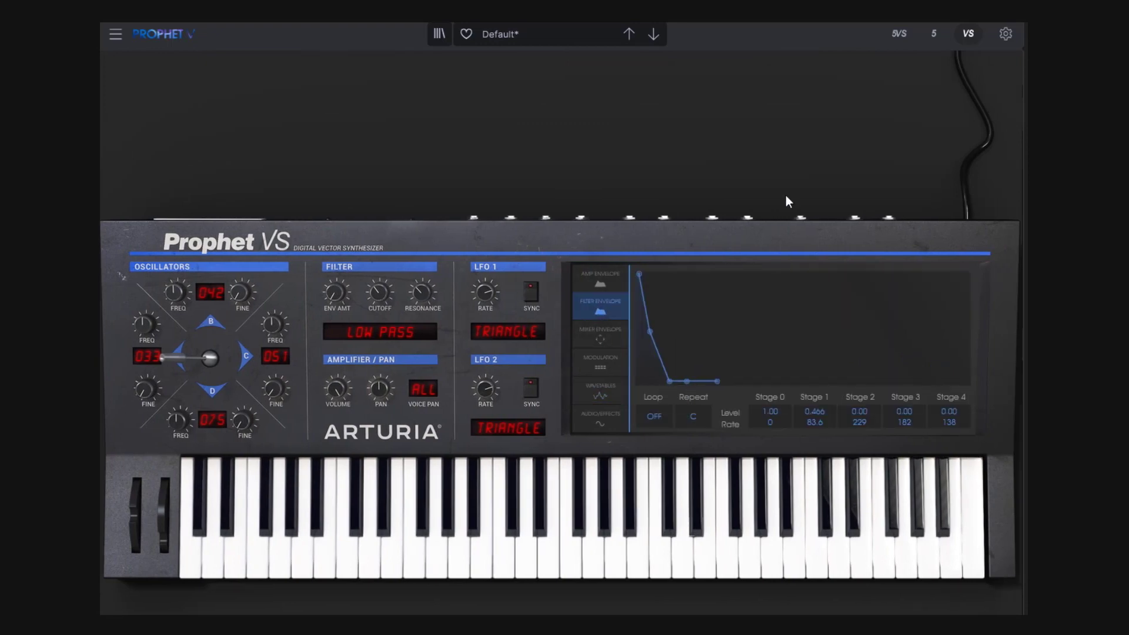
pyautogui.click(934, 41)
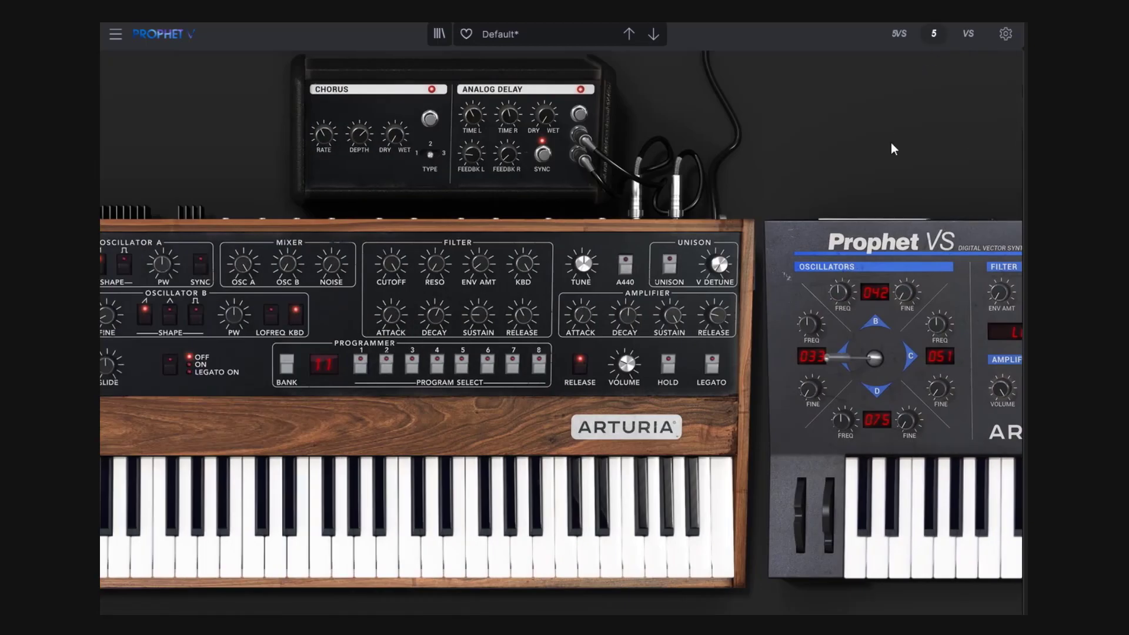
pyautogui.click(967, 34)
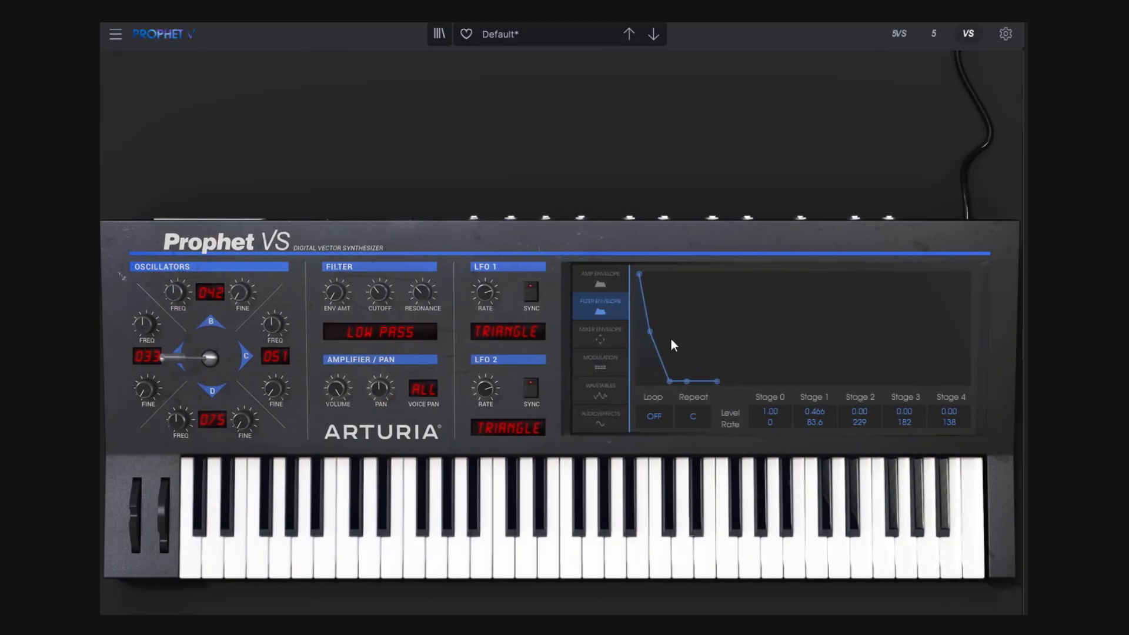
pyautogui.moveTo(638, 274); pyautogui.dragTo(681, 290)
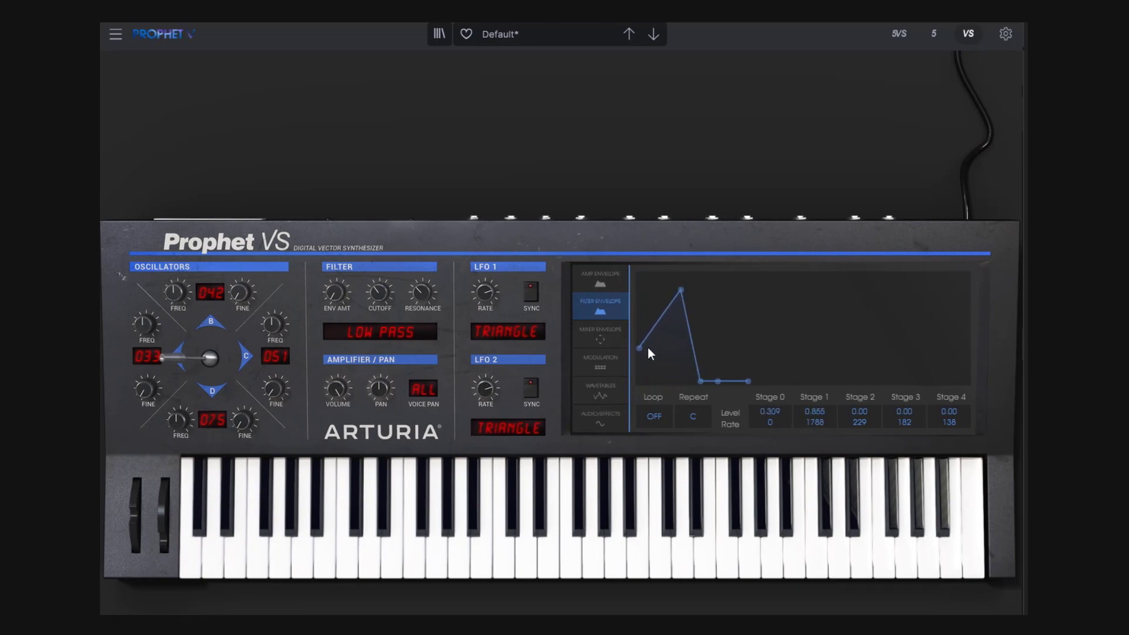
pyautogui.moveTo(648, 348); pyautogui.dragTo(689, 294)
pyautogui.moveTo(701, 382); pyautogui.dragTo(722, 353)
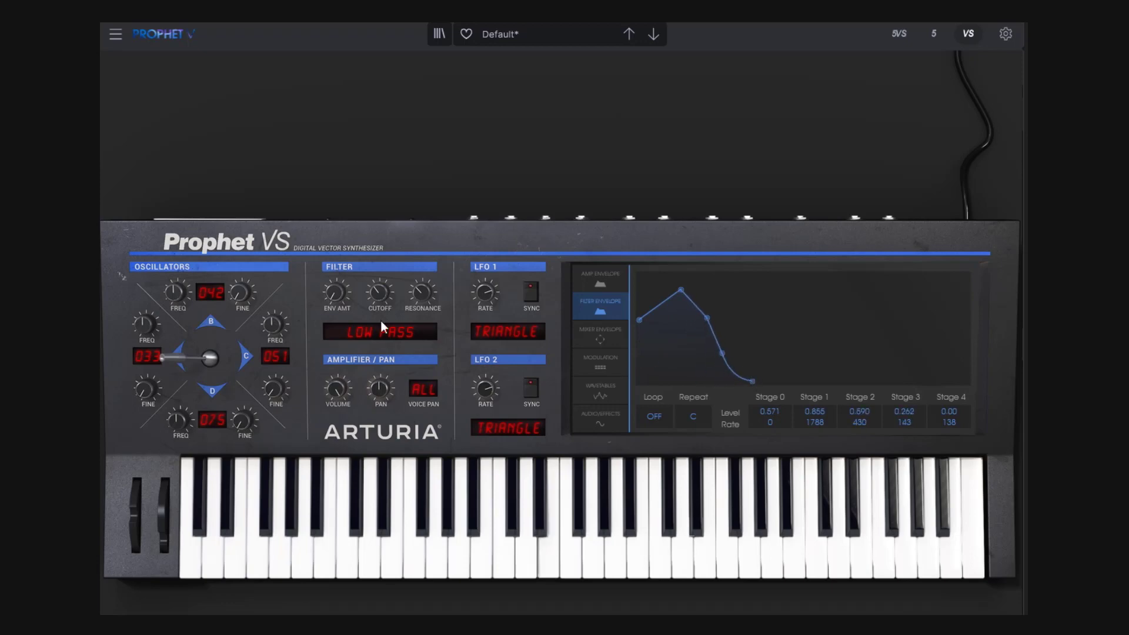
# Set stage 1 of the filter envelope to level 0.902 and rate 547
pyautogui.moveTo(341, 296)
pyautogui.moveTo(421, 292)
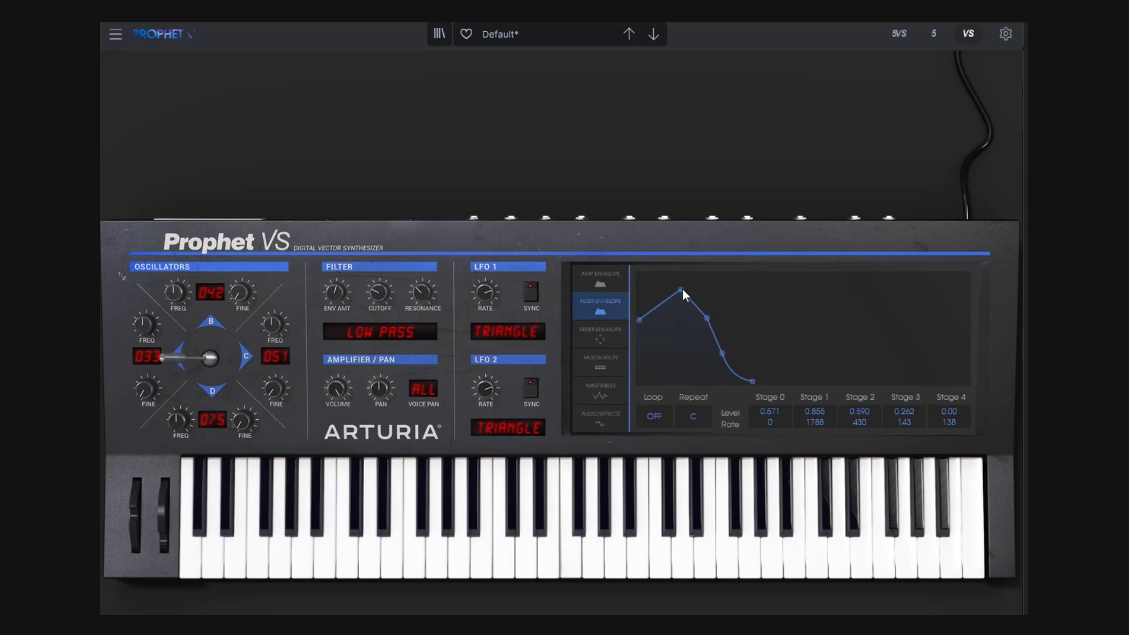
pyautogui.moveTo(682, 288); pyautogui.dragTo(658, 287)
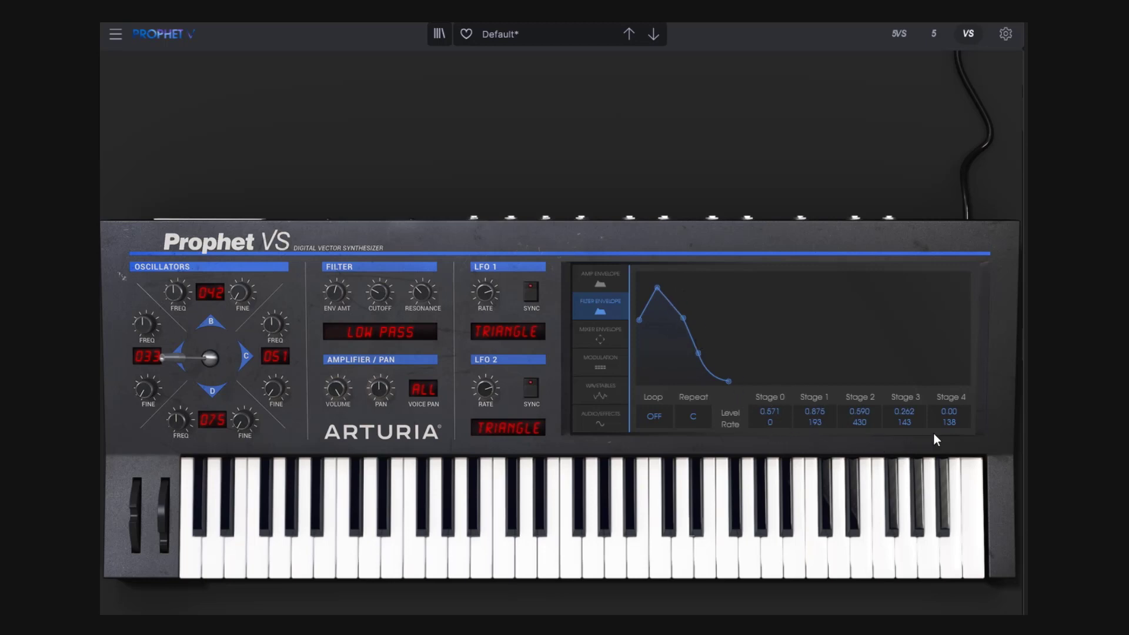
pyautogui.moveTo(657, 287); pyautogui.dragTo(669, 285)
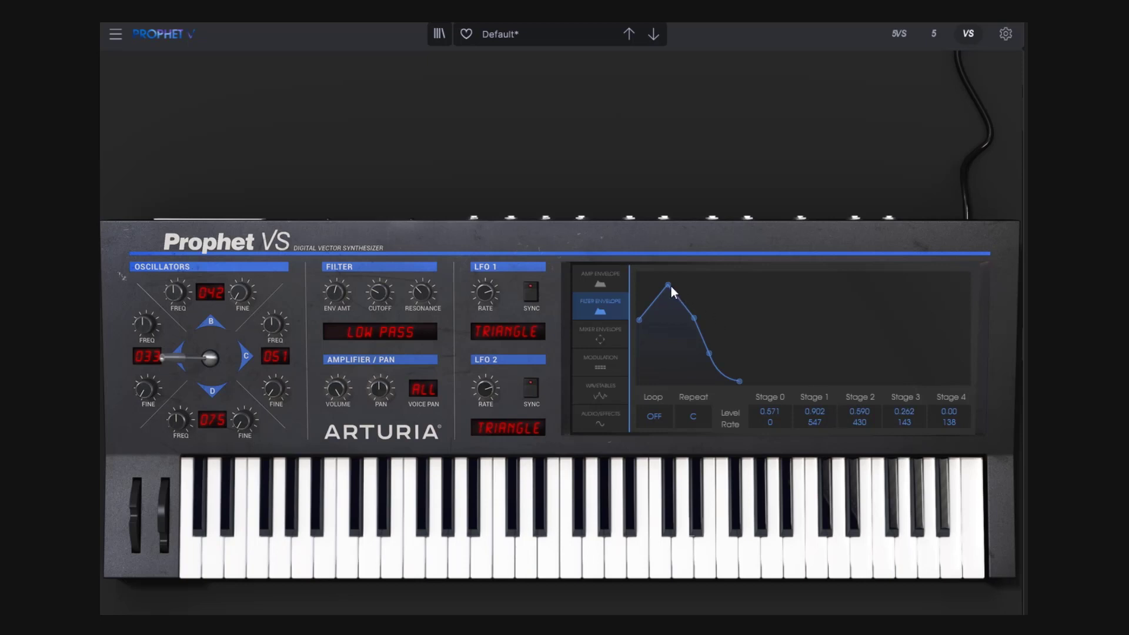
# Reshape the filter envelope with stage 1 at level 0.184 and rate 179, stage 2 at 0.845 and 402, and stage 3 rate 366
pyautogui.moveTo(669, 286); pyautogui.dragTo(663, 368)
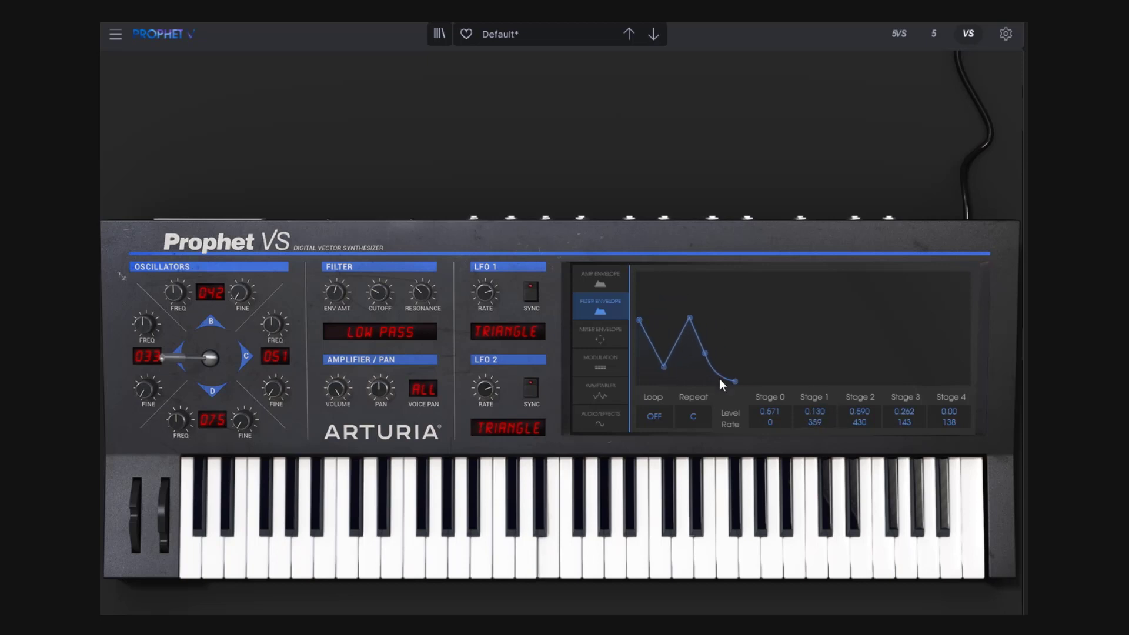
pyautogui.moveTo(688, 317); pyautogui.dragTo(688, 291)
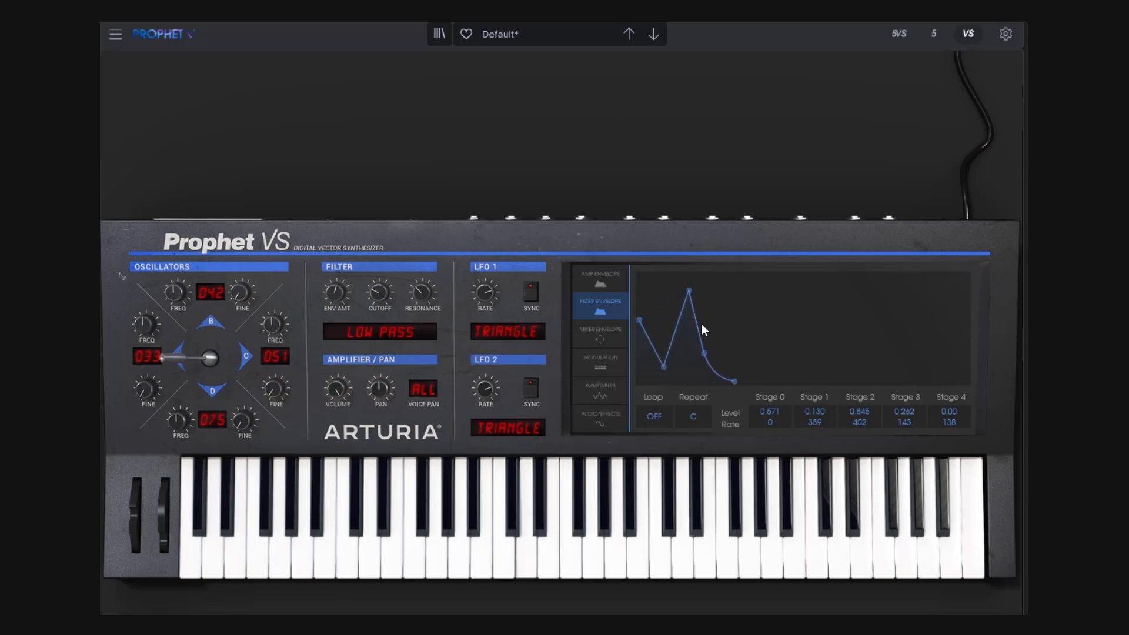
pyautogui.moveTo(707, 351); pyautogui.dragTo(717, 351)
pyautogui.moveTo(665, 365); pyautogui.dragTo(658, 358)
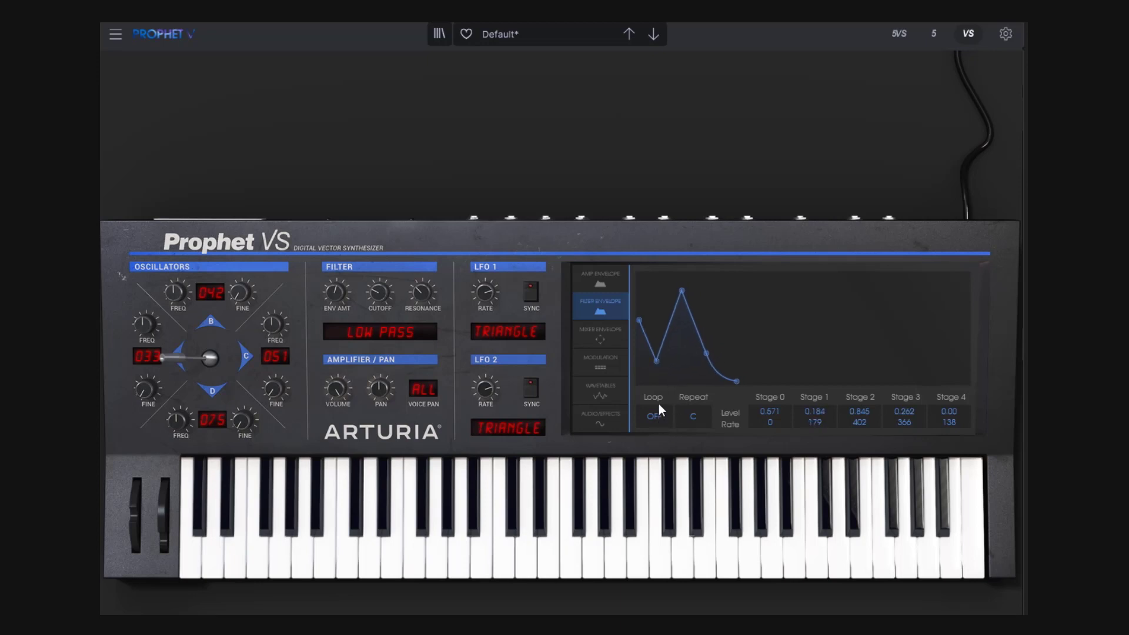
# Lengthen the amp envelope's final stage, and return to the filter envelope to audition a note
pyautogui.click(609, 279)
pyautogui.moveTo(710, 379); pyautogui.dragTo(725, 382)
pyautogui.click(611, 312)
pyautogui.click(466, 556)
# Set the filter envelope loop mode to 0 > 3 and audition it with a few notes
pyautogui.click(654, 413)
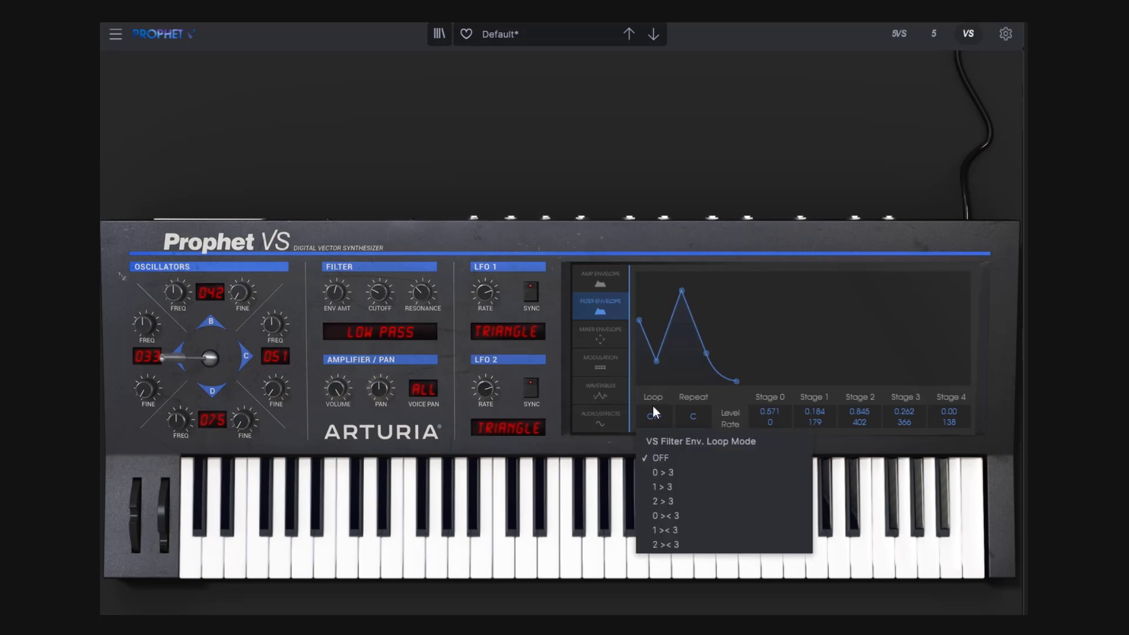
pyautogui.click(671, 473)
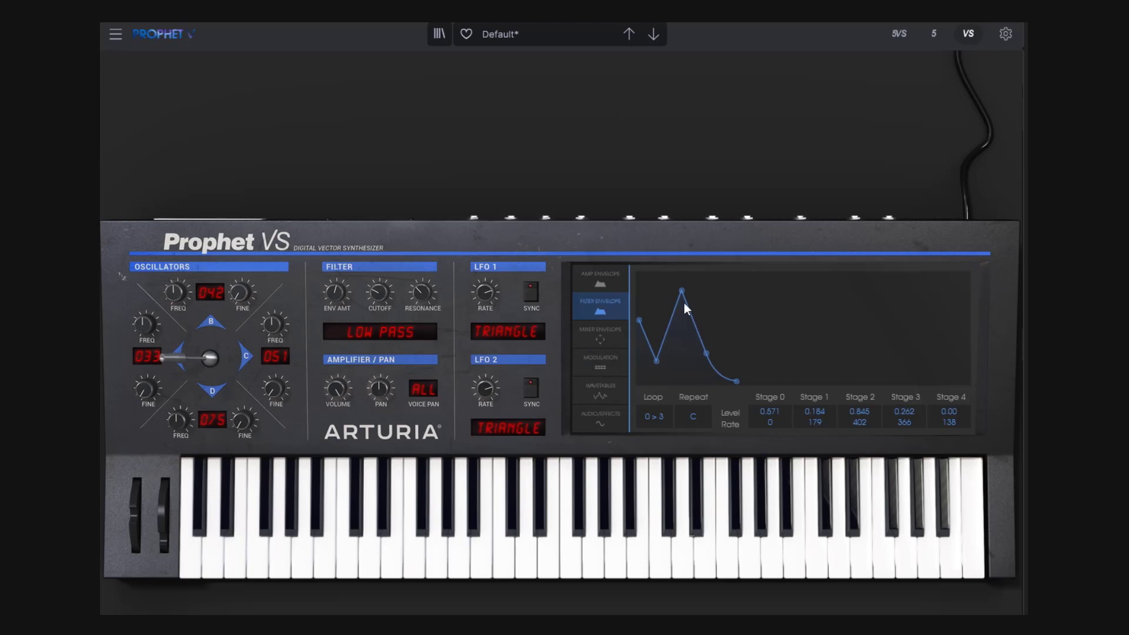
pyautogui.click(594, 560)
pyautogui.moveTo(596, 561); pyautogui.dragTo(558, 571)
# Switch the filter envelope loop mode to 1 > 3 and audition a note
pyautogui.click(662, 418)
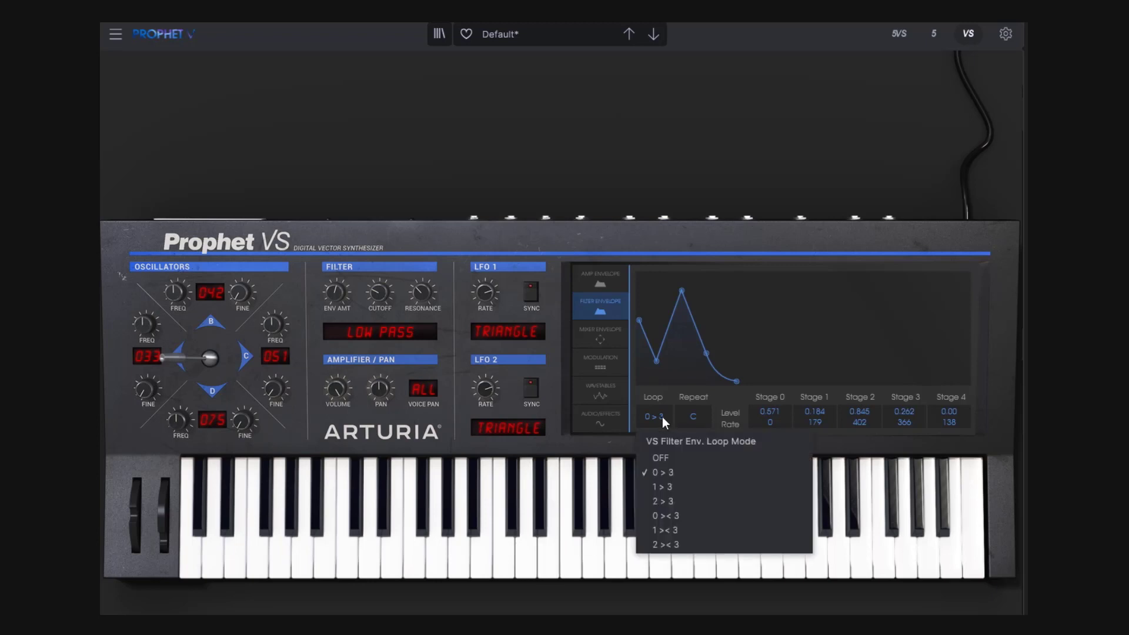
pyautogui.click(663, 488)
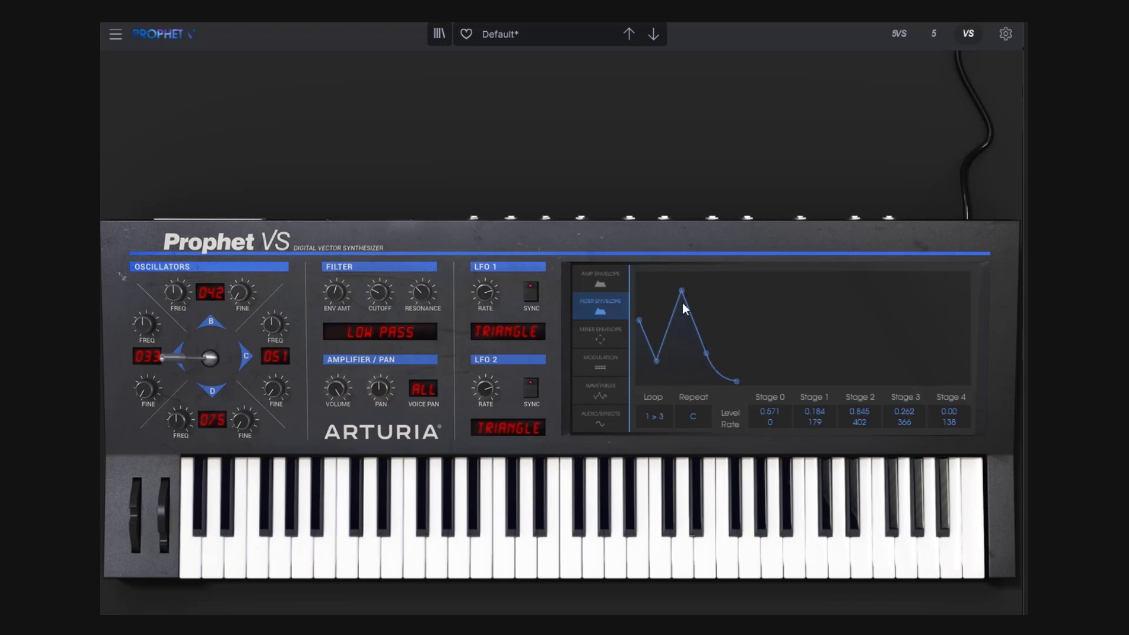
pyautogui.click(610, 545)
# Switch the filter envelope loop mode to 2 > 3 and audition several notes
pyautogui.click(664, 418)
pyautogui.click(671, 501)
pyautogui.click(601, 556)
pyautogui.click(615, 562)
pyautogui.click(591, 568)
pyautogui.click(546, 563)
pyautogui.click(522, 557)
# Set the filter envelope repeat to 2 and audition it with notes before and after the change
pyautogui.click(702, 420)
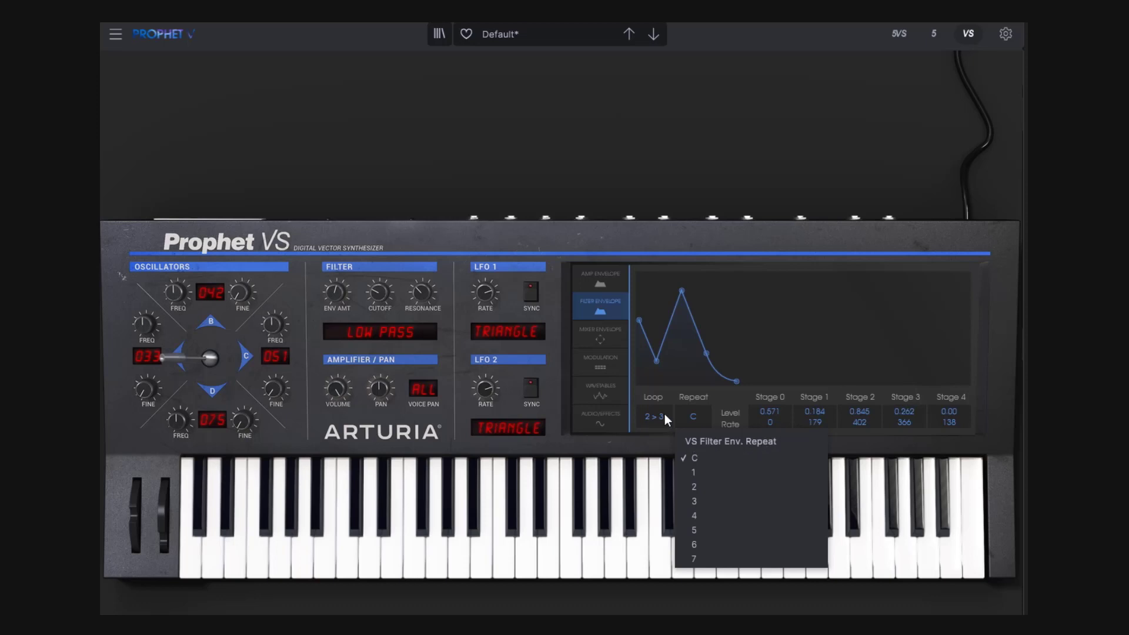
pyautogui.click(619, 553)
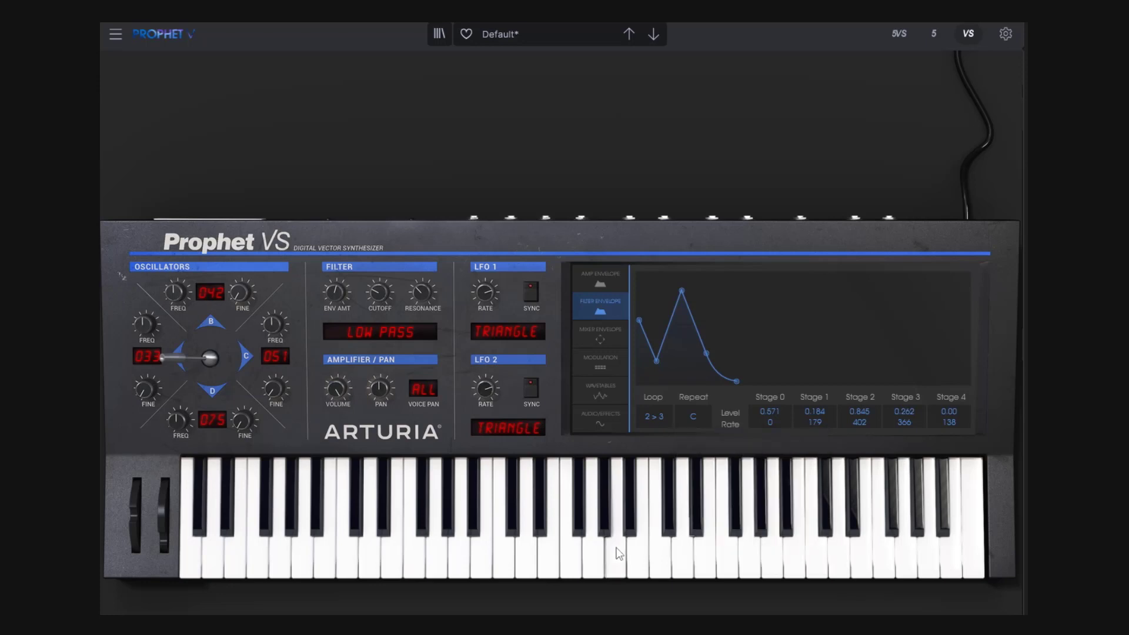
pyautogui.click(695, 419)
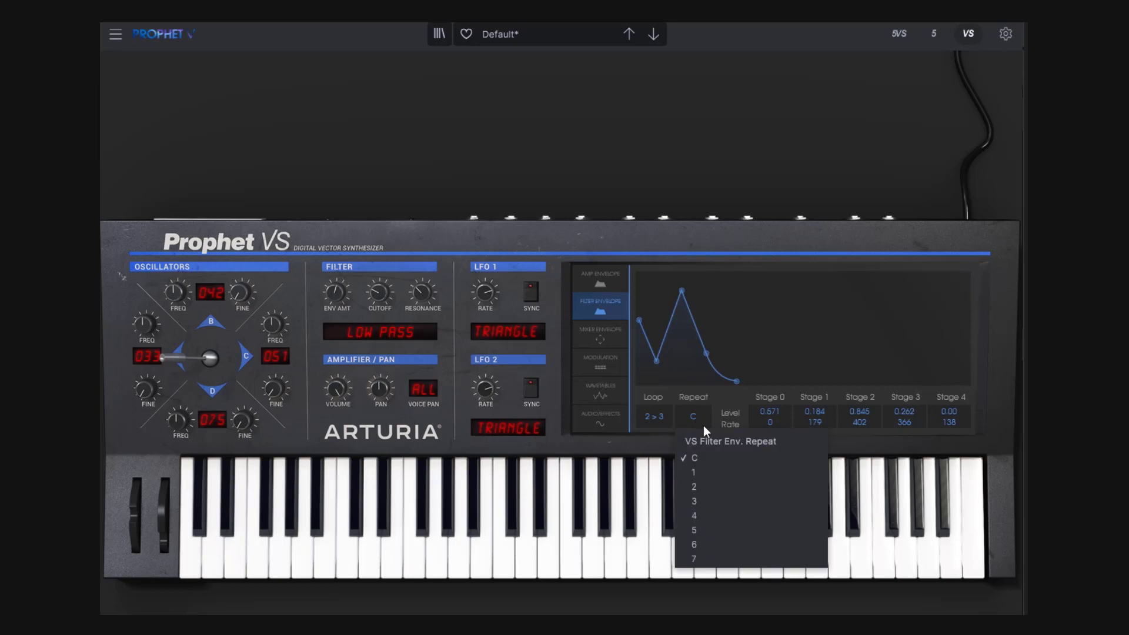
pyautogui.click(703, 485)
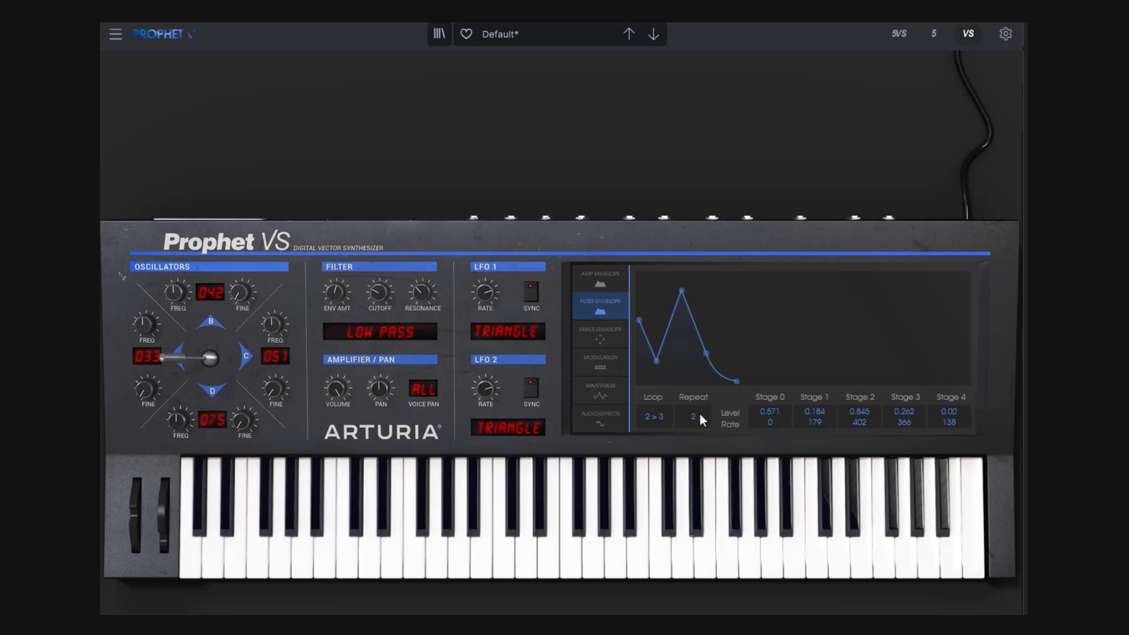
pyautogui.click(595, 555)
pyautogui.click(556, 562)
# Set the filter envelope loop mode to the back-and-forth option 0 >< 3 and audition a note
pyautogui.click(696, 417)
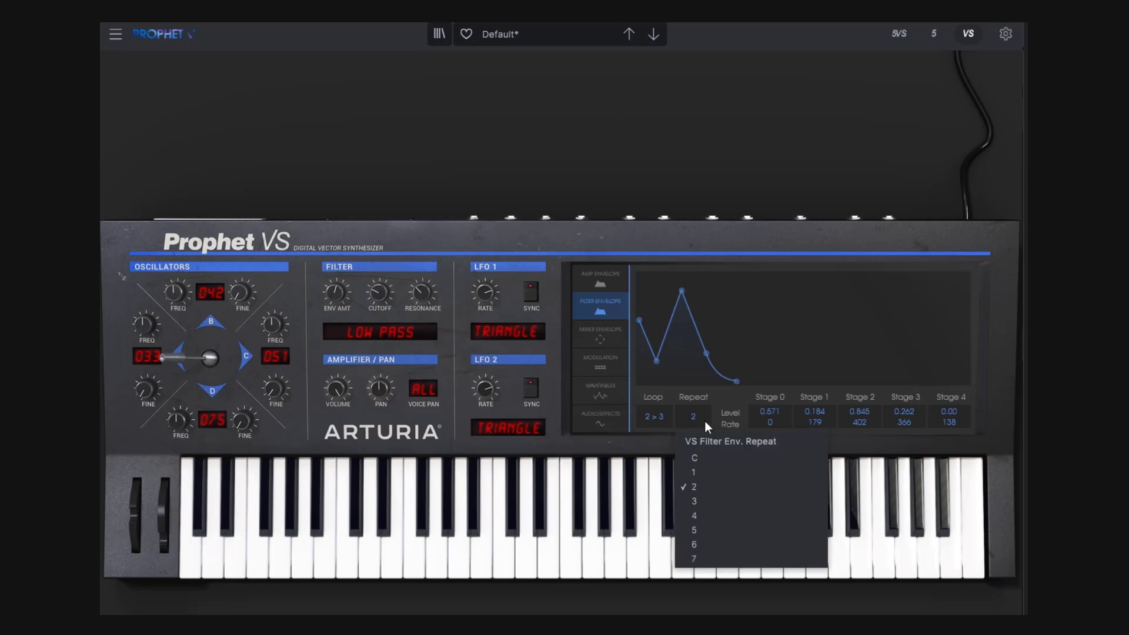
pyautogui.click(654, 416)
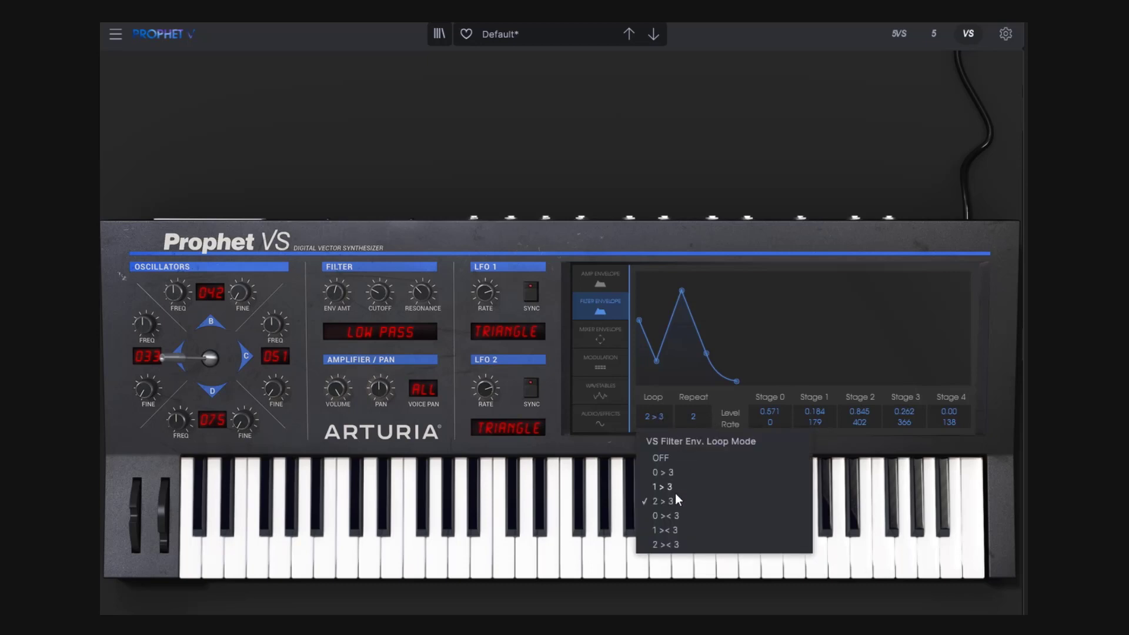
pyautogui.click(657, 516)
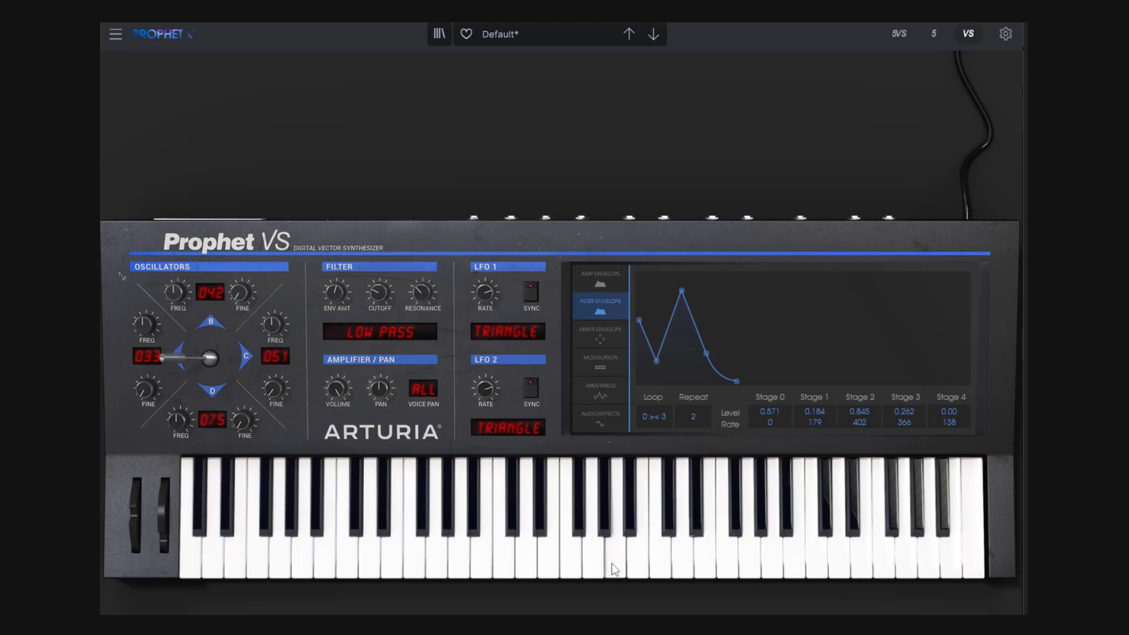
pyautogui.click(654, 416)
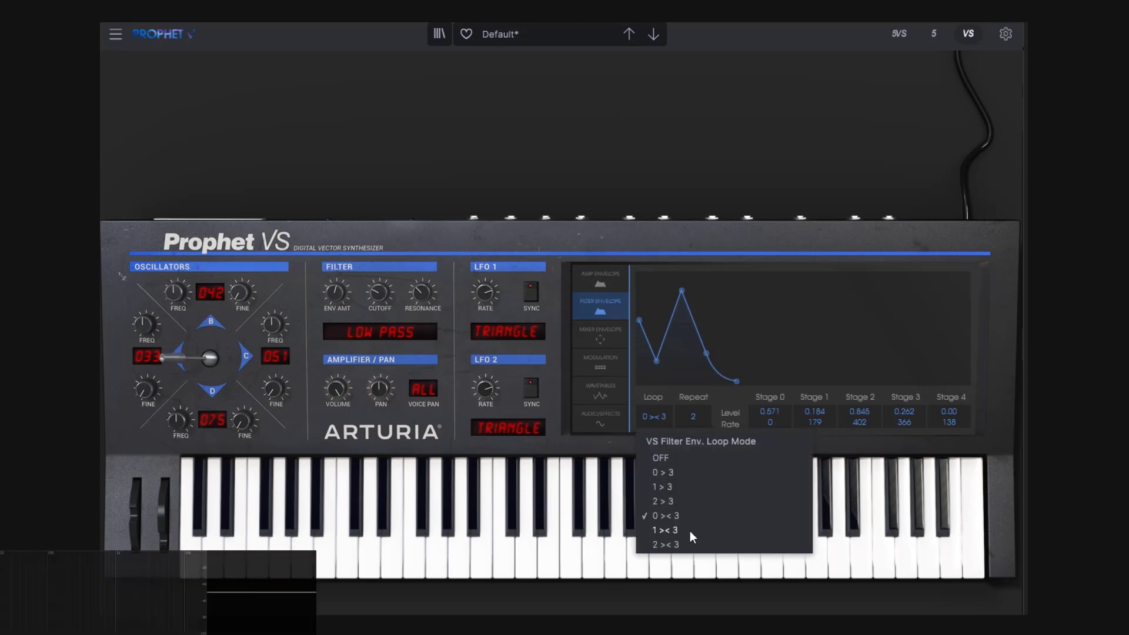
pyautogui.click(655, 521)
pyautogui.click(554, 549)
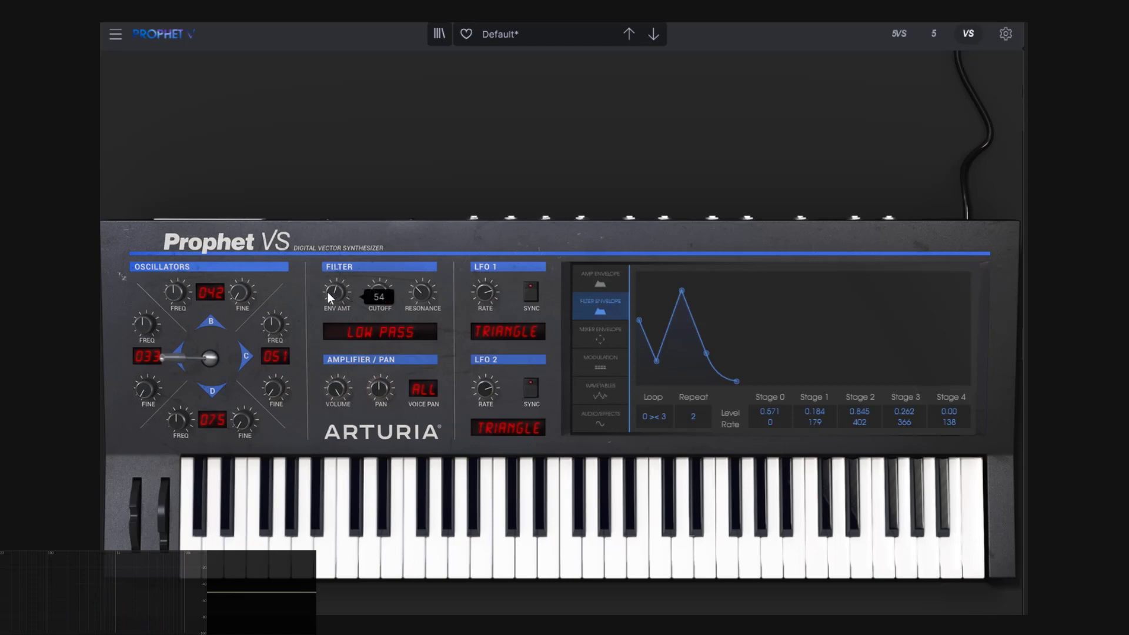
# Compare the filter section with the Prophet-5, return to the VS and review its filter types
pyautogui.click(935, 35)
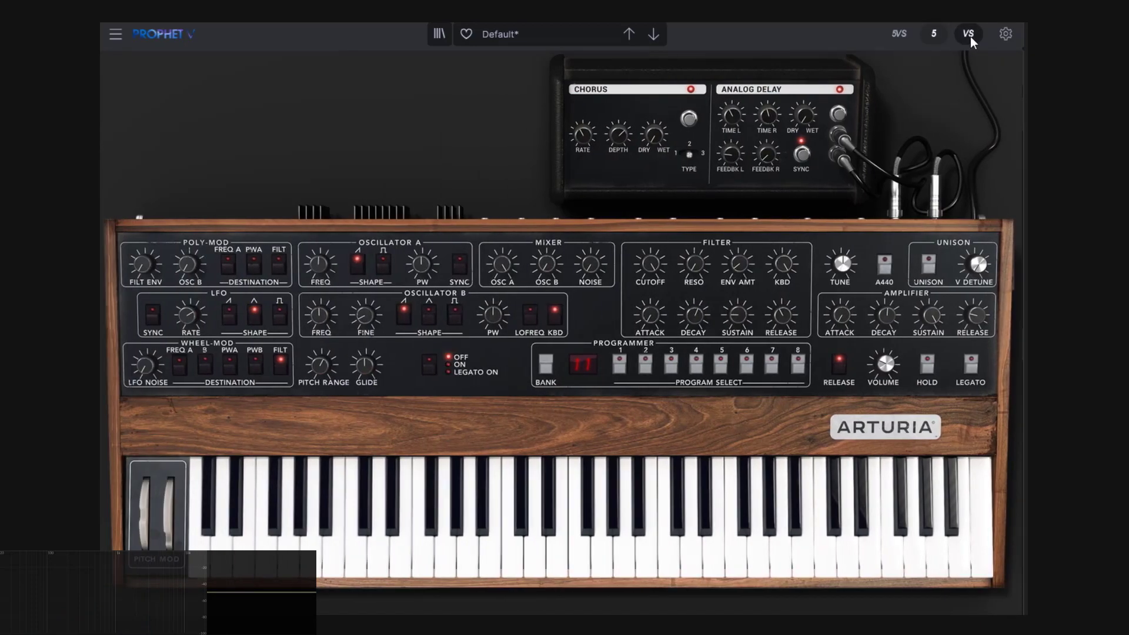
pyautogui.click(969, 35)
pyautogui.click(418, 331)
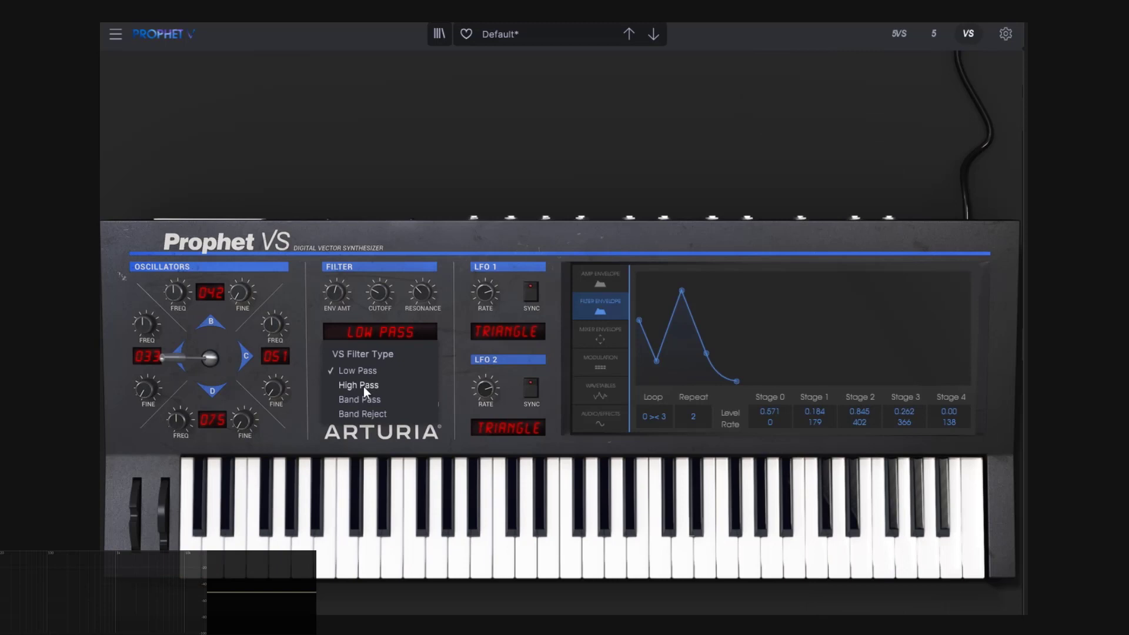
pyautogui.click(671, 210)
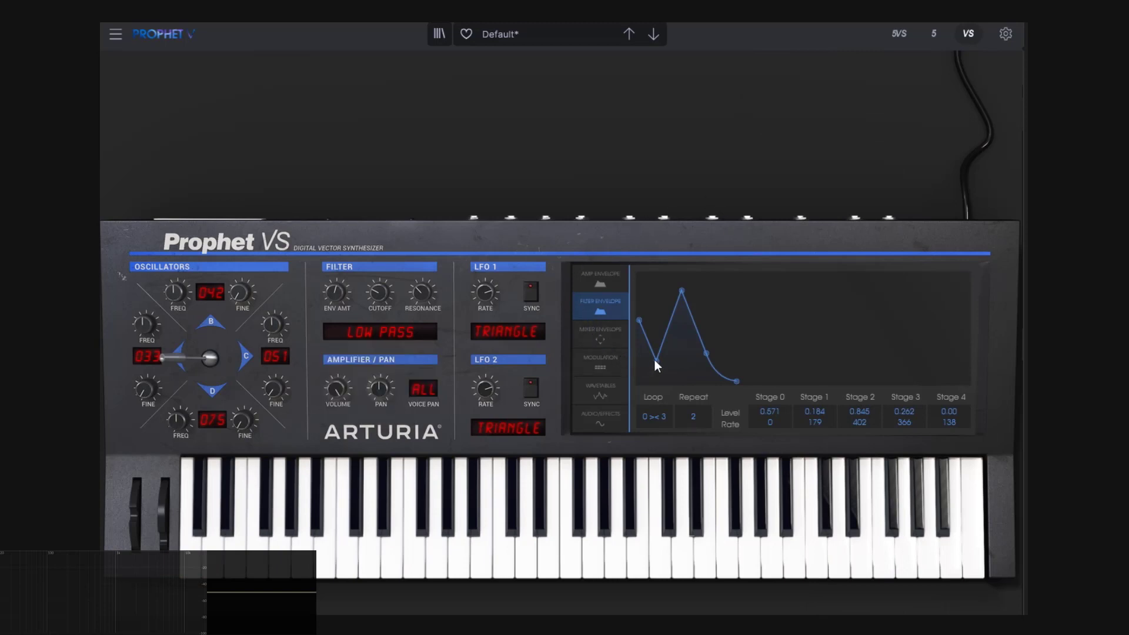
# Raise filter envelope stages 0–2 to level 1.00, with rates 275 for stage 1 and 486 for stage 2
pyautogui.moveTo(654, 360); pyautogui.dragTo(664, 285)
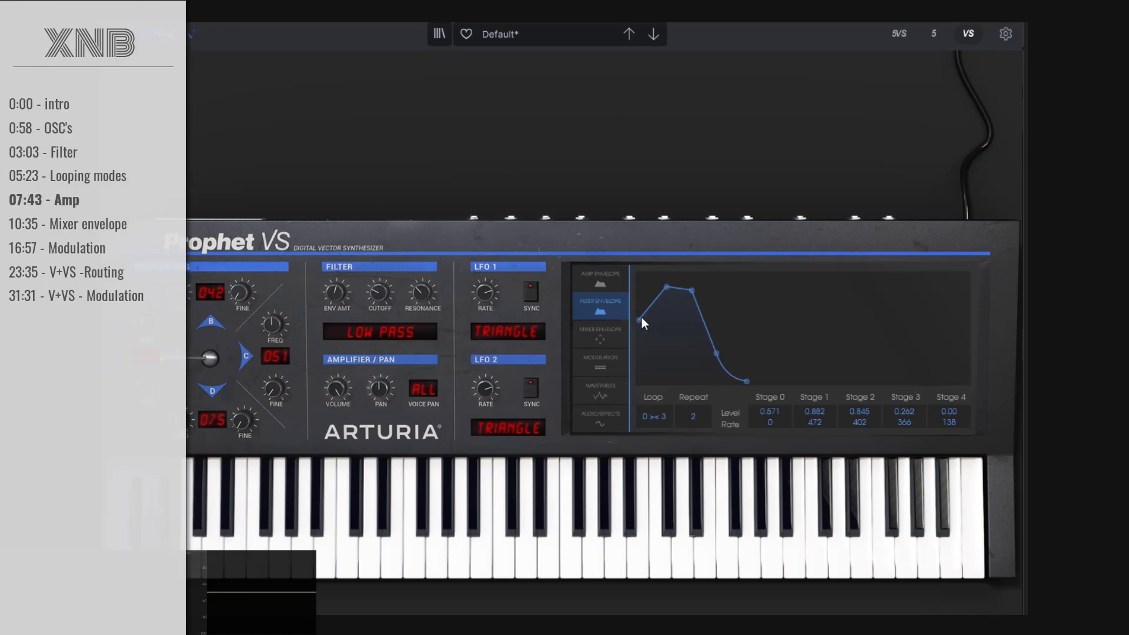
pyautogui.moveTo(640, 320); pyautogui.dragTo(688, 274)
# Load the Default preset from the Template category and return to the Prophet VS view
pyautogui.click(546, 34)
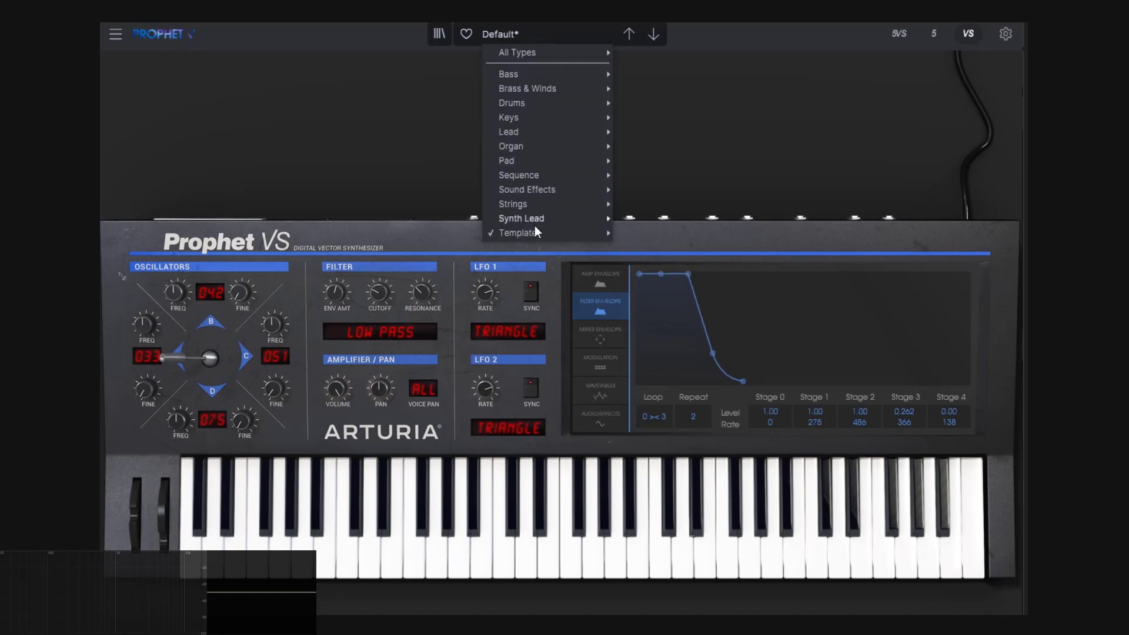
pyautogui.moveTo(528, 234)
pyautogui.click(634, 233)
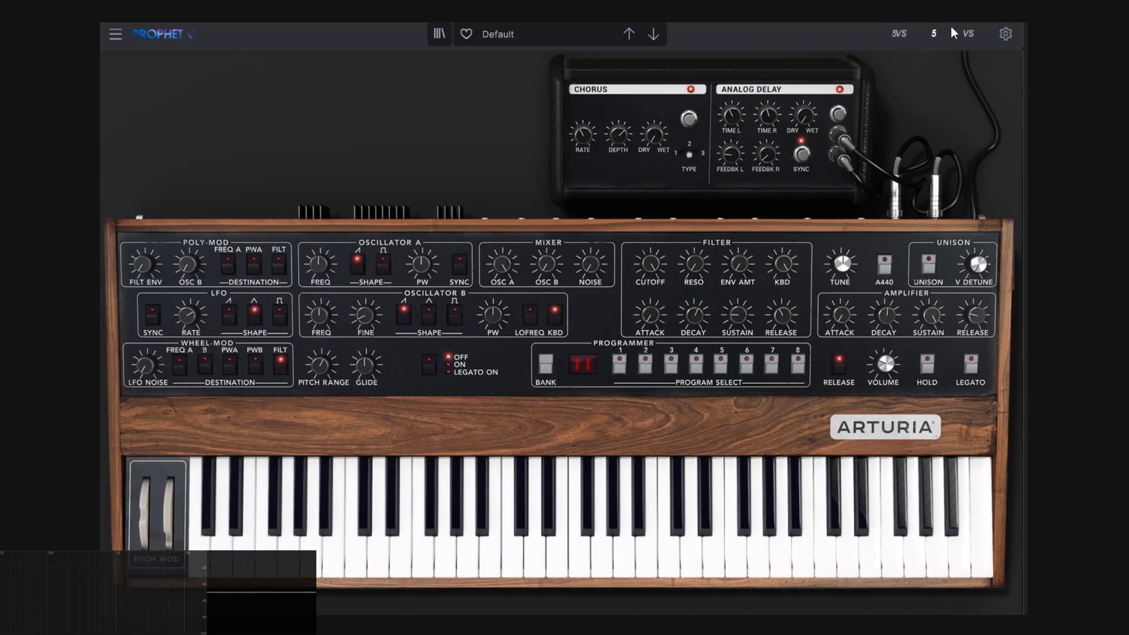
pyautogui.click(968, 33)
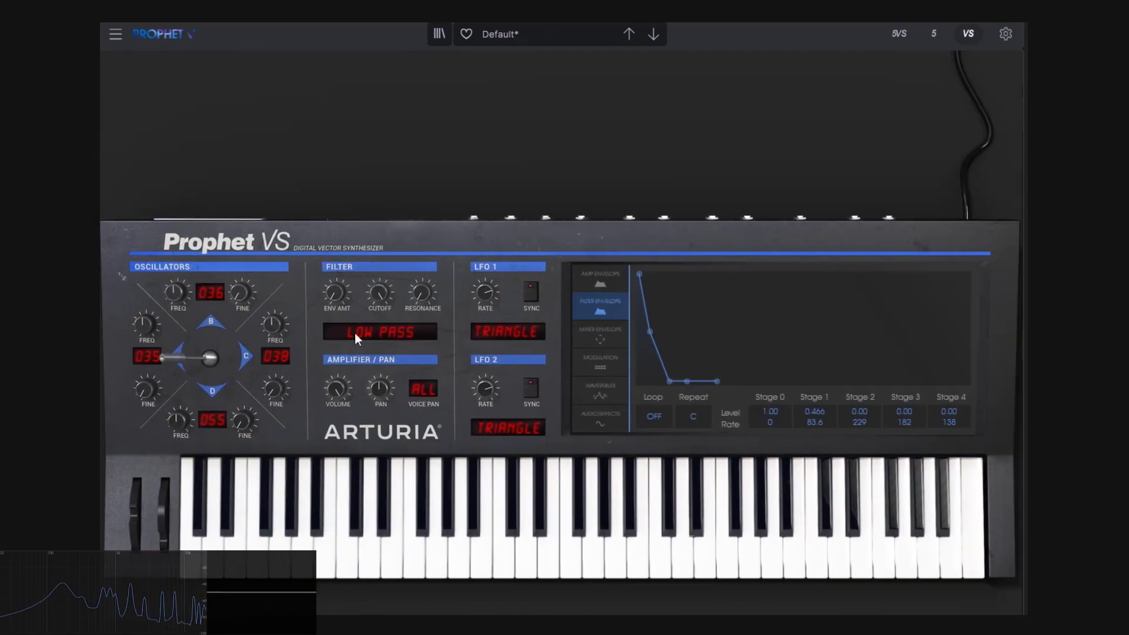
# Reshape the amp envelope to levels 0.410, 1.00 and 0.00 for stages 0–2, with rates 301, 18.5 and 3186 for stages 1, 2 and 4
pyautogui.click(612, 281)
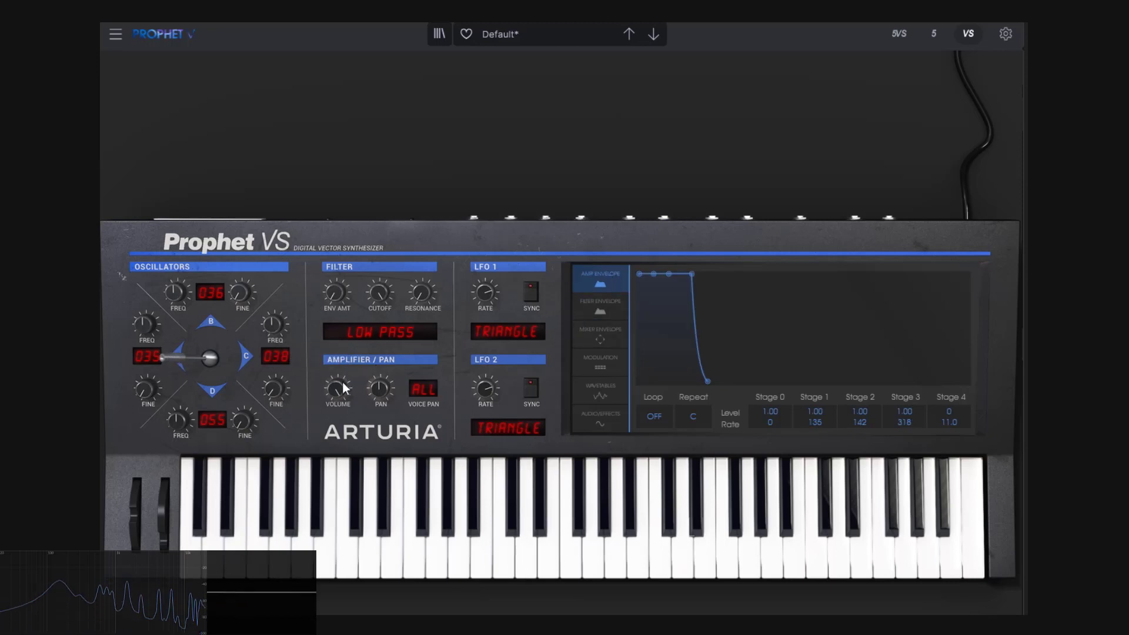
pyautogui.moveTo(341, 385); pyautogui.dragTo(385, 393)
pyautogui.moveTo(640, 273); pyautogui.dragTo(672, 355)
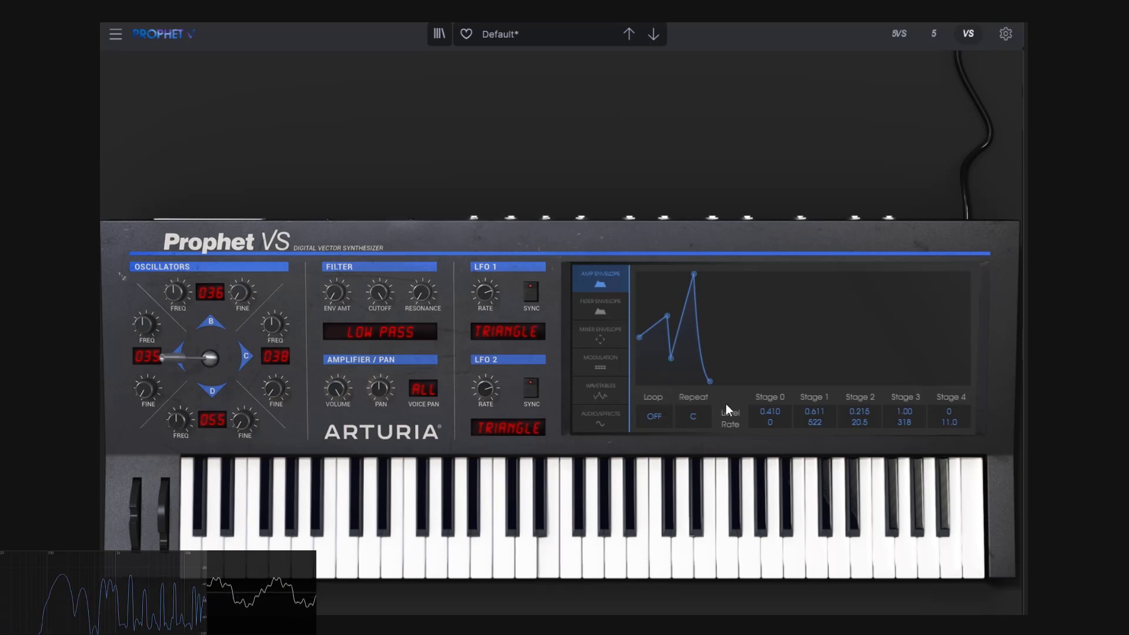
pyautogui.moveTo(712, 381); pyautogui.dragTo(760, 381)
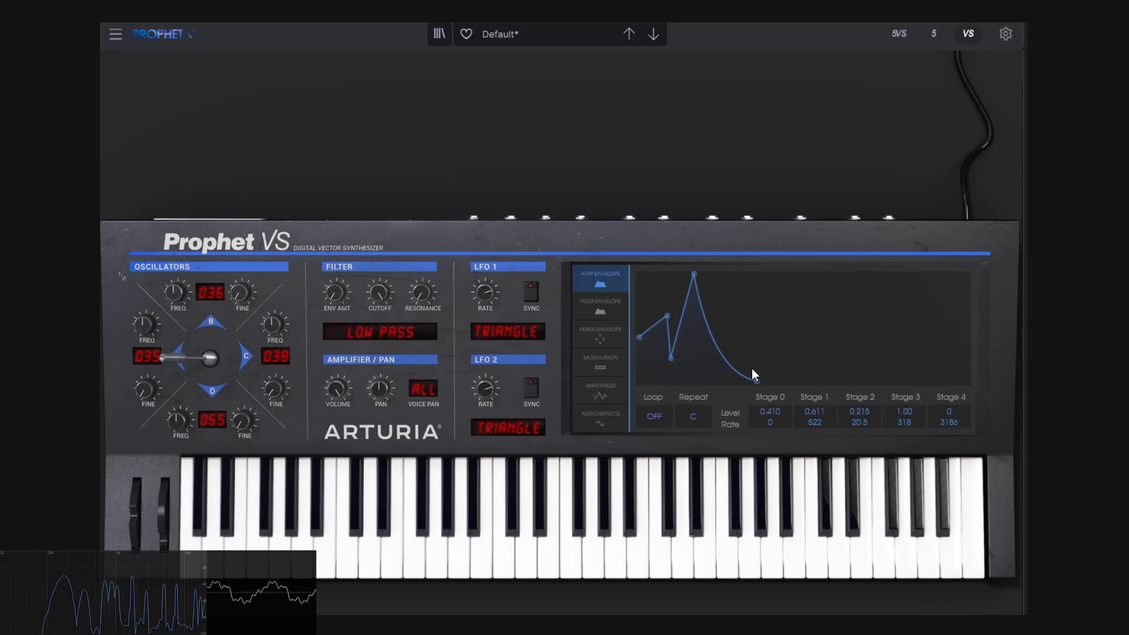
pyautogui.moveTo(670, 359); pyautogui.dragTo(668, 392)
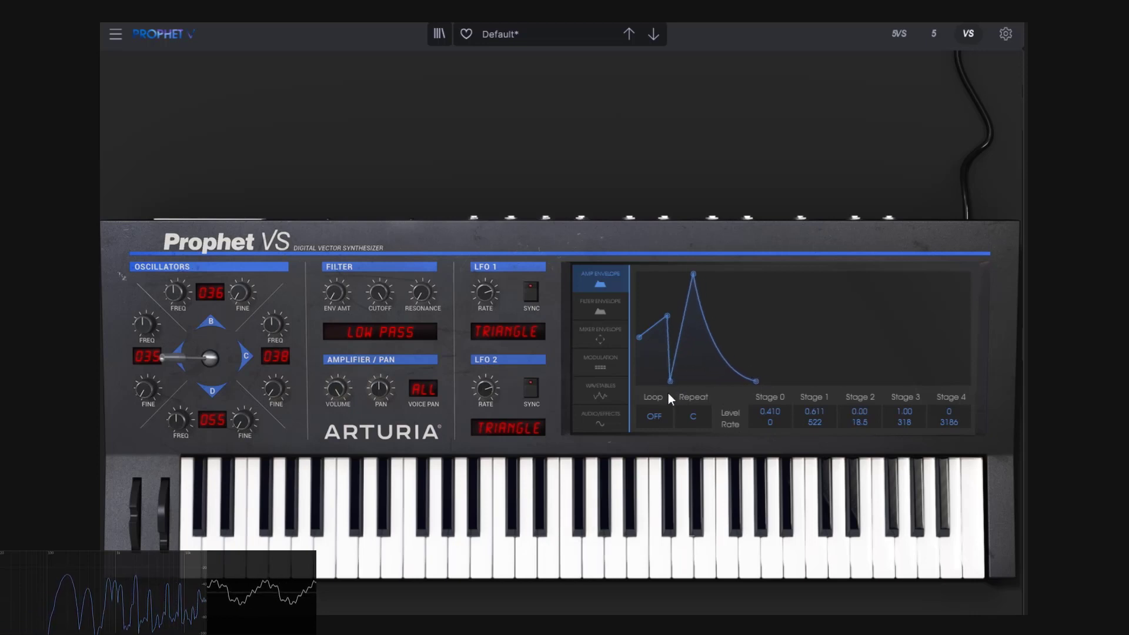
pyautogui.moveTo(667, 315); pyautogui.dragTo(663, 271)
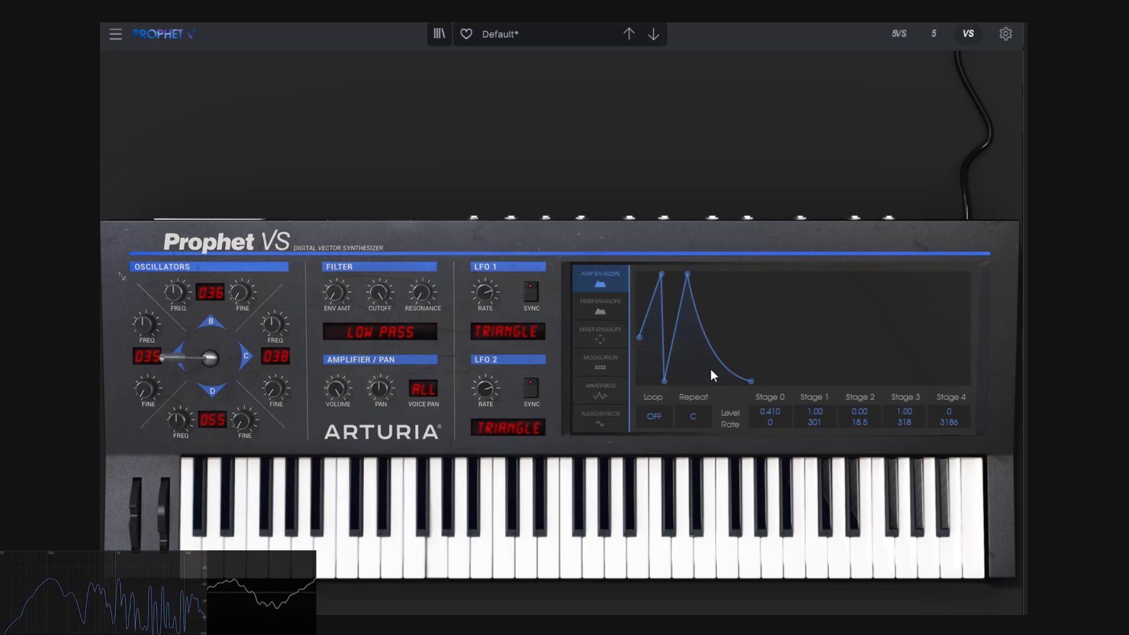
# Set the amp envelope loop mode to 0 > 3 and check its repeat setting
pyautogui.click(663, 418)
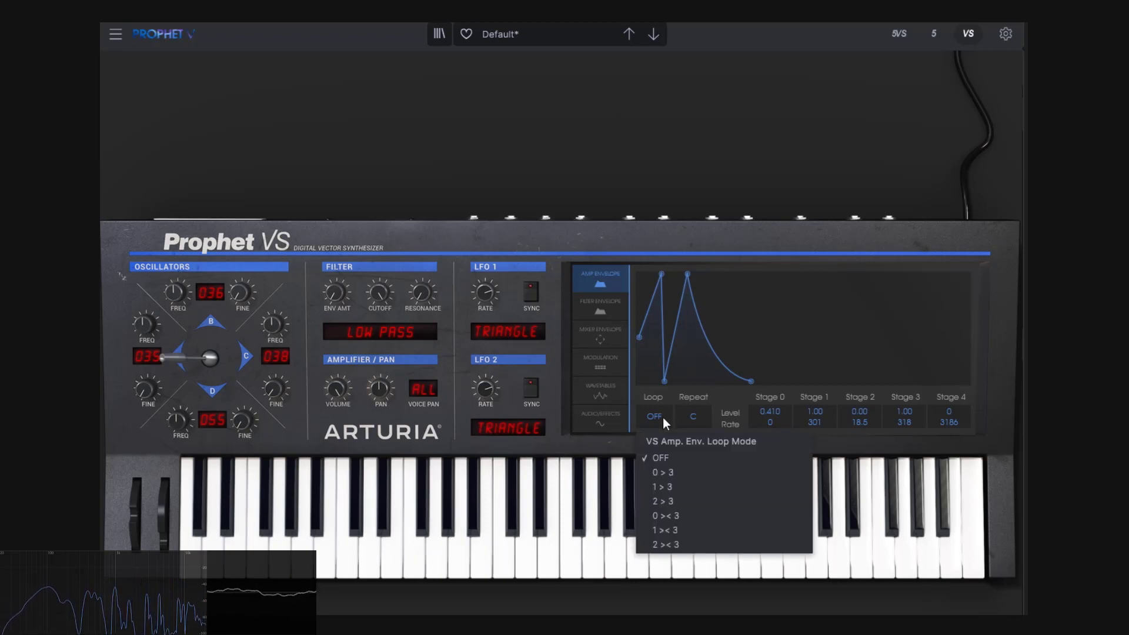
pyautogui.click(672, 475)
pyautogui.click(691, 417)
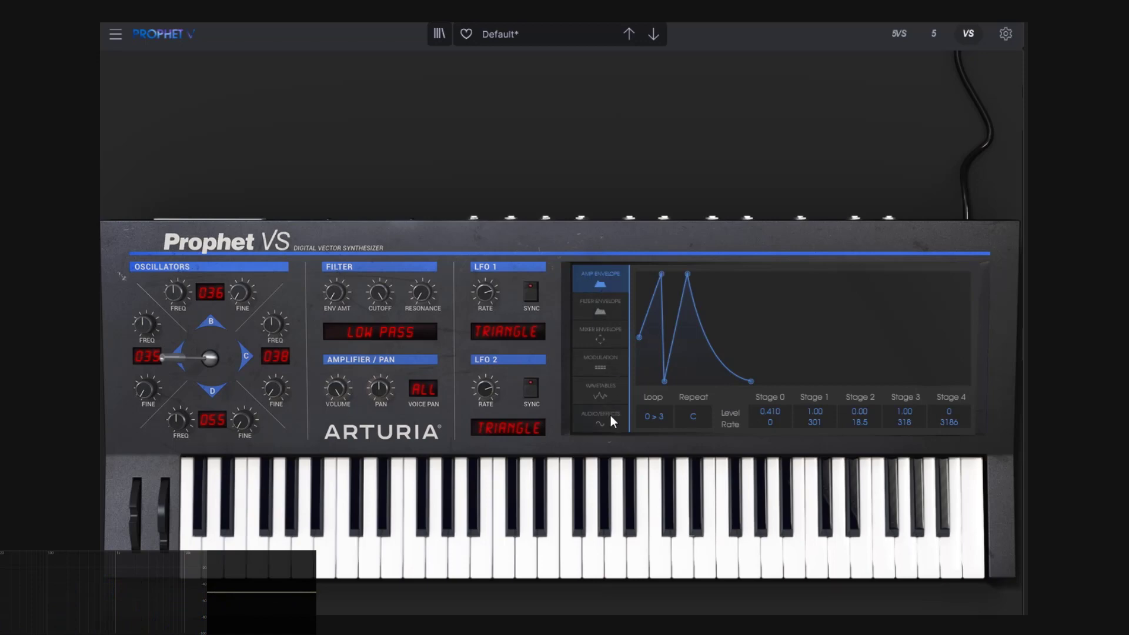
# Show the oscillator wavetables and set oscillator A to waveform 033 sawtooth
pyautogui.click(611, 389)
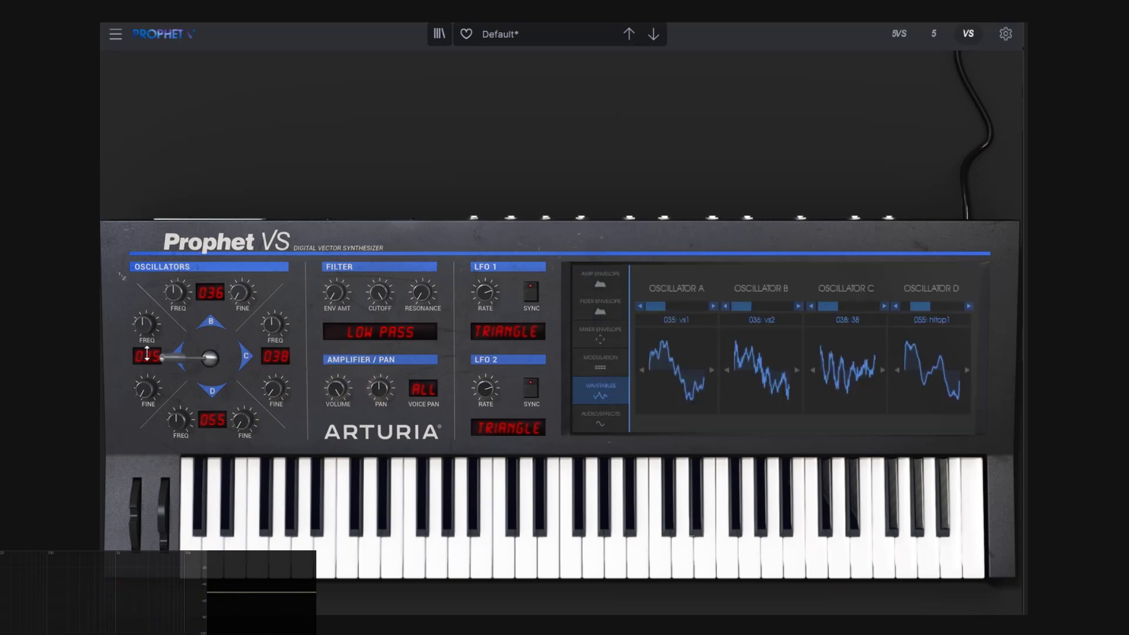
pyautogui.moveTo(147, 354); pyautogui.dragTo(146, 358)
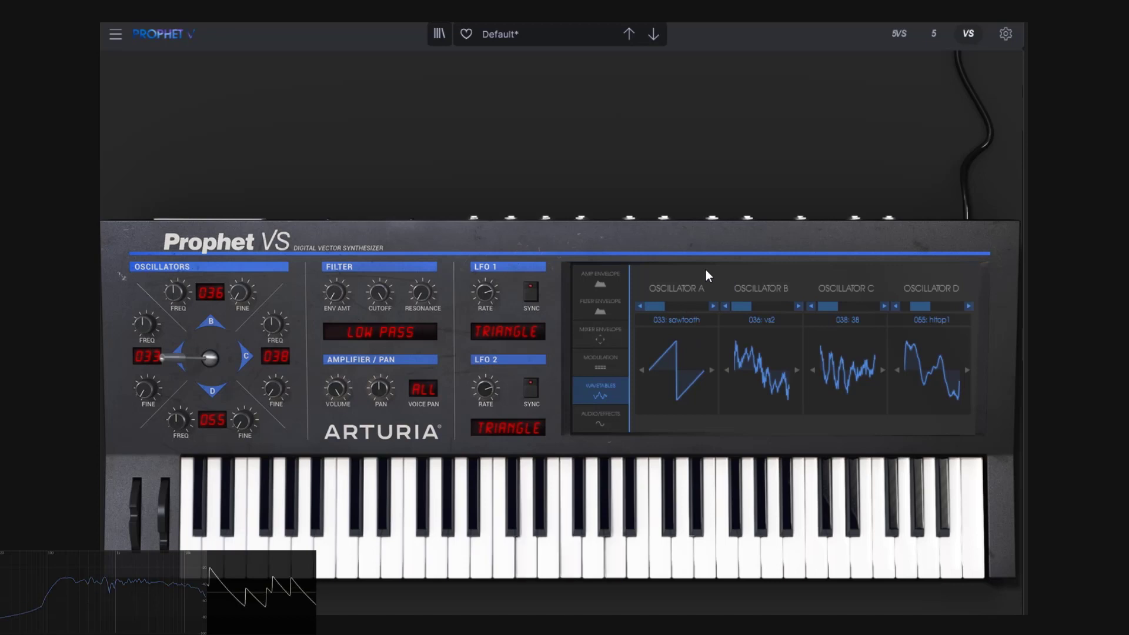
# Set amp envelope stages 0 and 2 to level 1.00, with rates 34.9 for stage 2 and 11.0 for stage 4
pyautogui.click(611, 286)
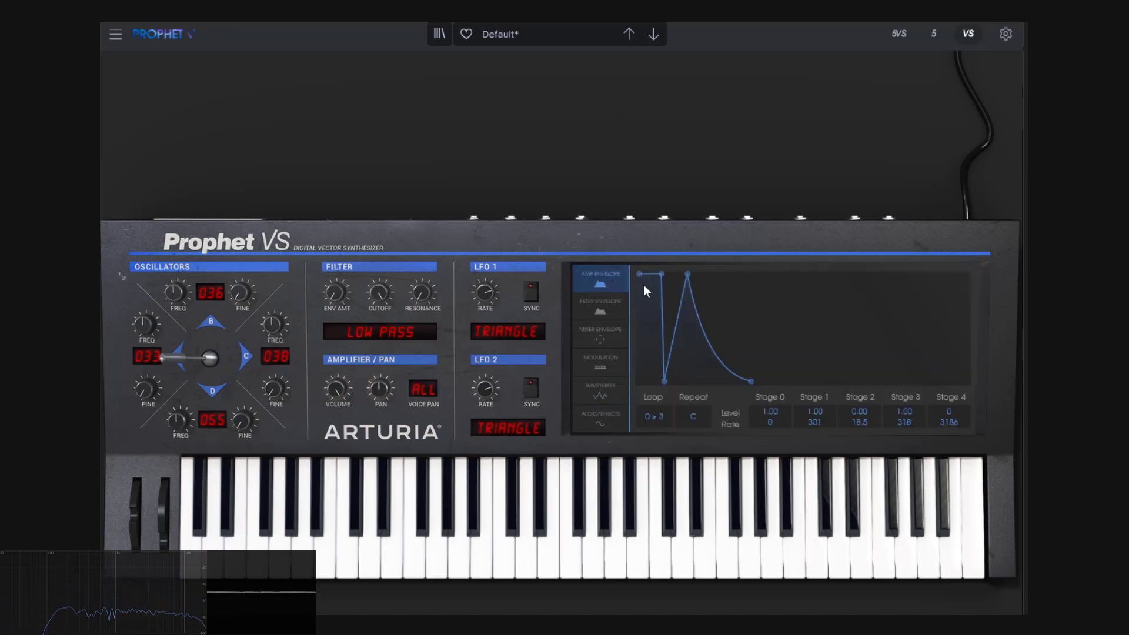
pyautogui.moveTo(665, 380); pyautogui.dragTo(668, 247)
pyautogui.moveTo(750, 381); pyautogui.dragTo(651, 339)
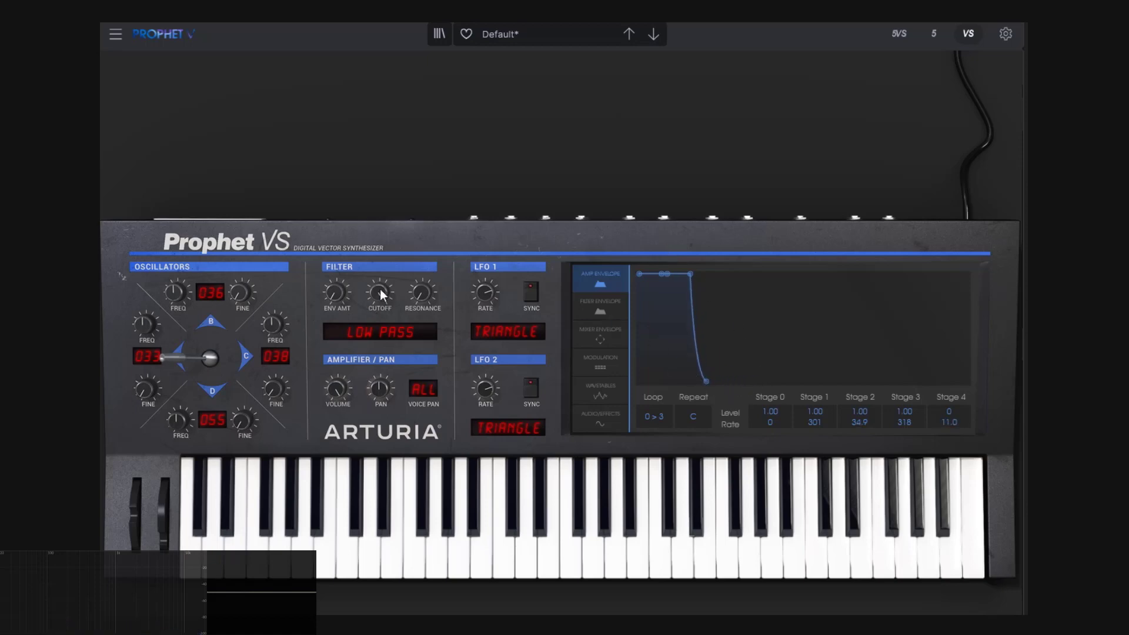
pyautogui.moveTo(421, 292)
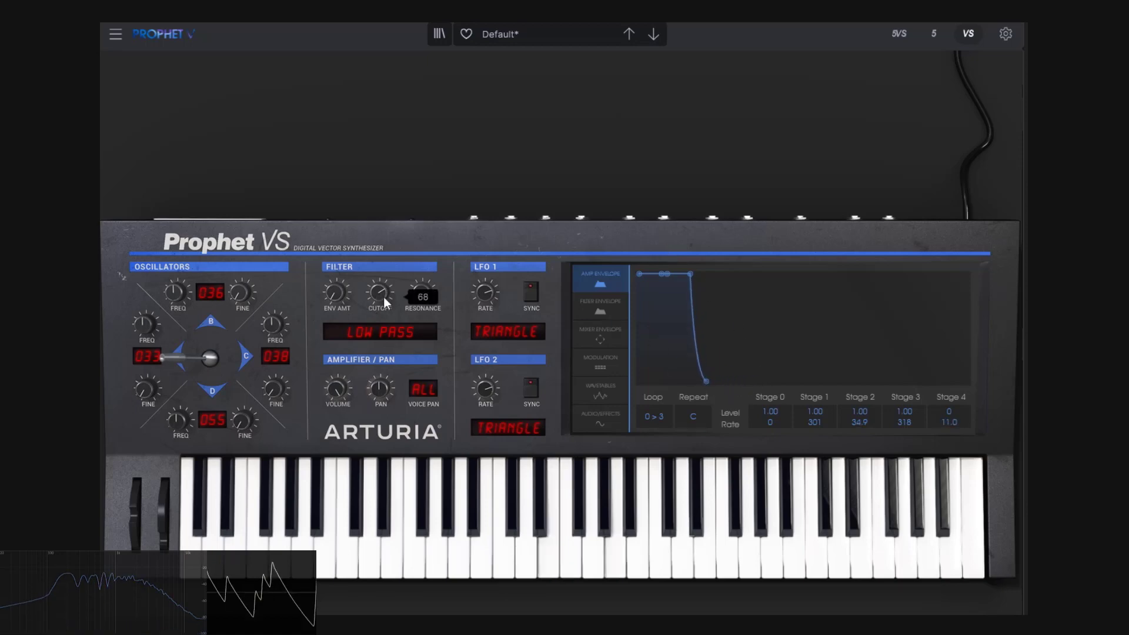
# Lower the filter cutoff slightly
pyautogui.moveTo(383, 297); pyautogui.dragTo(383, 307)
pyautogui.moveTo(429, 288)
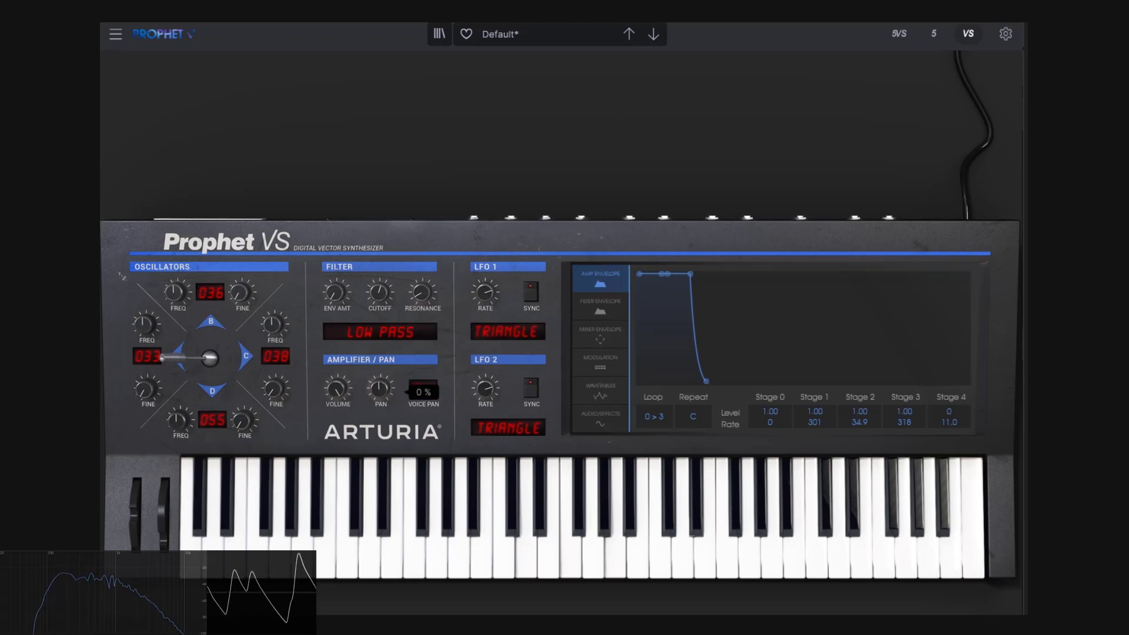
pyautogui.moveTo(403, 385)
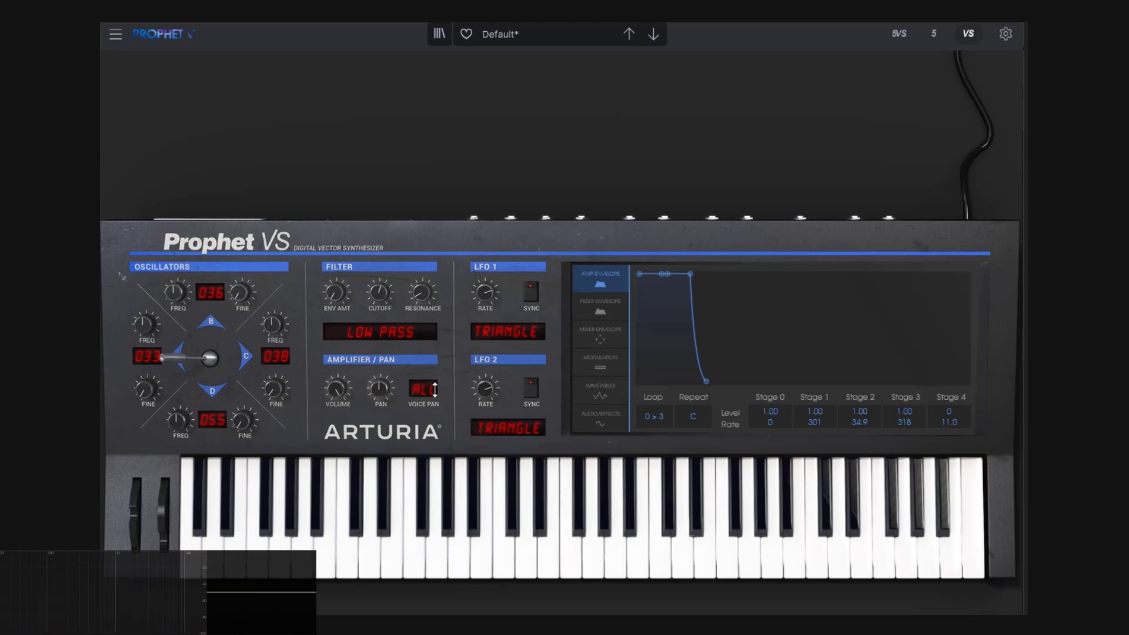
# Cycle the amplifier's voice pan selection, try different pan positions, reset the pan to centre and leave voice 05 selected
pyautogui.moveTo(423, 389); pyautogui.dragTo(422, 431)
pyautogui.moveTo(430, 387); pyautogui.dragTo(429, 353)
pyautogui.moveTo(425, 386)
pyautogui.mouseDown()
pyautogui.moveTo(425, 371)
pyautogui.moveTo(426, 386)
pyautogui.mouseUp()
pyautogui.moveTo(423, 389); pyautogui.dragTo(423, 383)
pyautogui.moveTo(386, 390); pyautogui.dragTo(385, 448)
pyautogui.moveTo(424, 389); pyautogui.dragTo(383, 336)
pyautogui.moveTo(376, 385); pyautogui.dragTo(376, 444)
pyautogui.doubleClick(378, 388)
pyautogui.moveTo(378, 389); pyautogui.dragTo(383, 393)
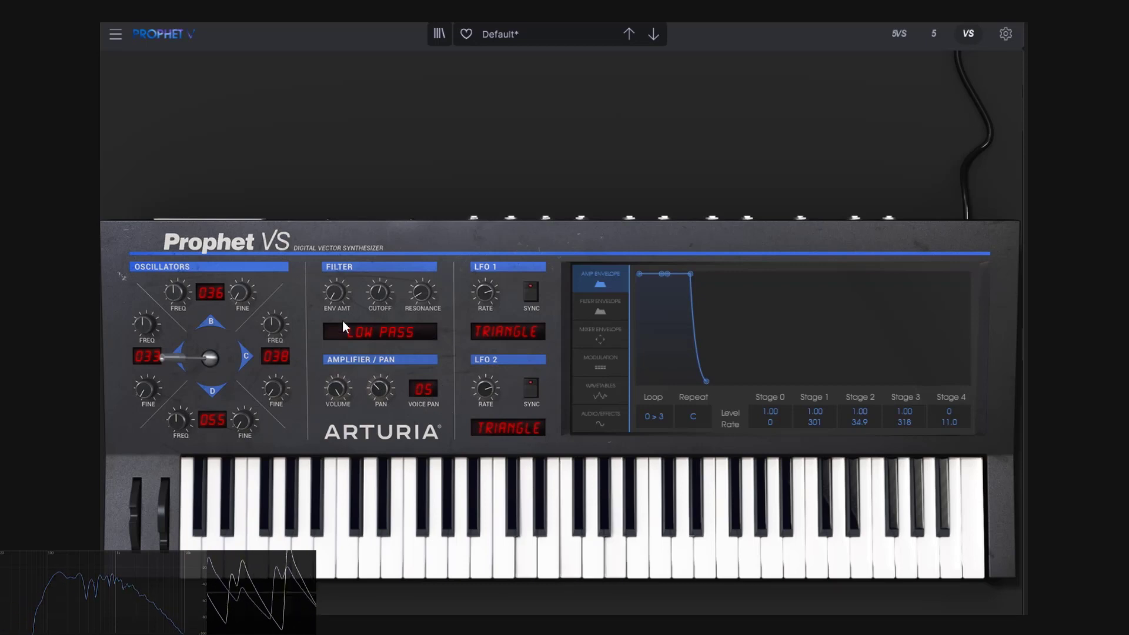
pyautogui.moveTo(331, 294)
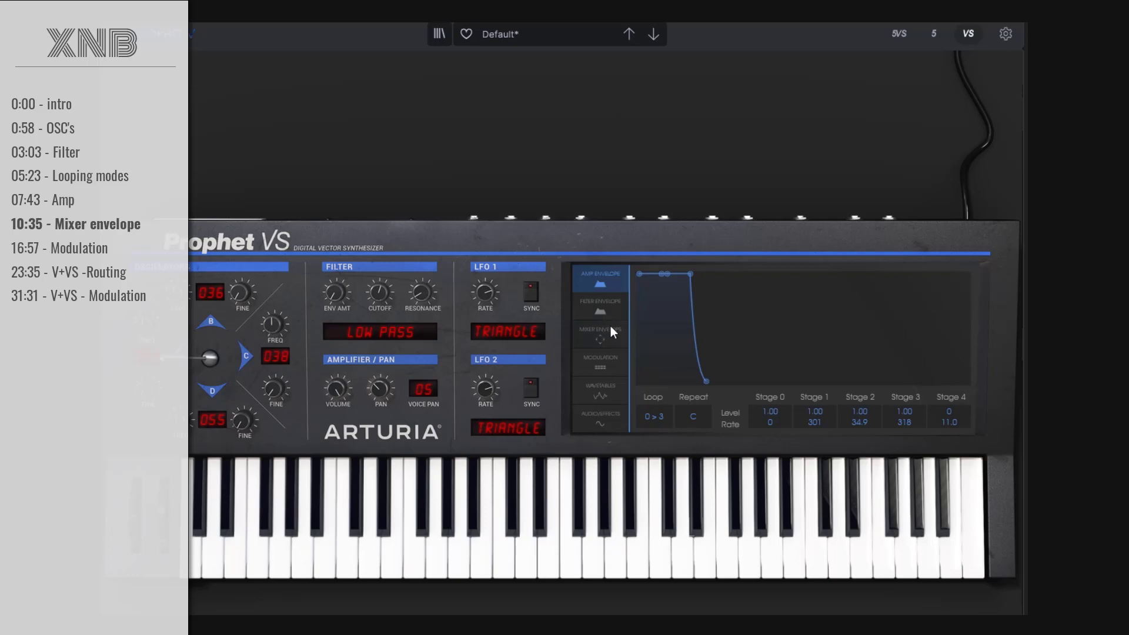
# Open the mixer envelope, then view the Prophet-5 panel briefly and return to the Prophet VS
pyautogui.click(597, 340)
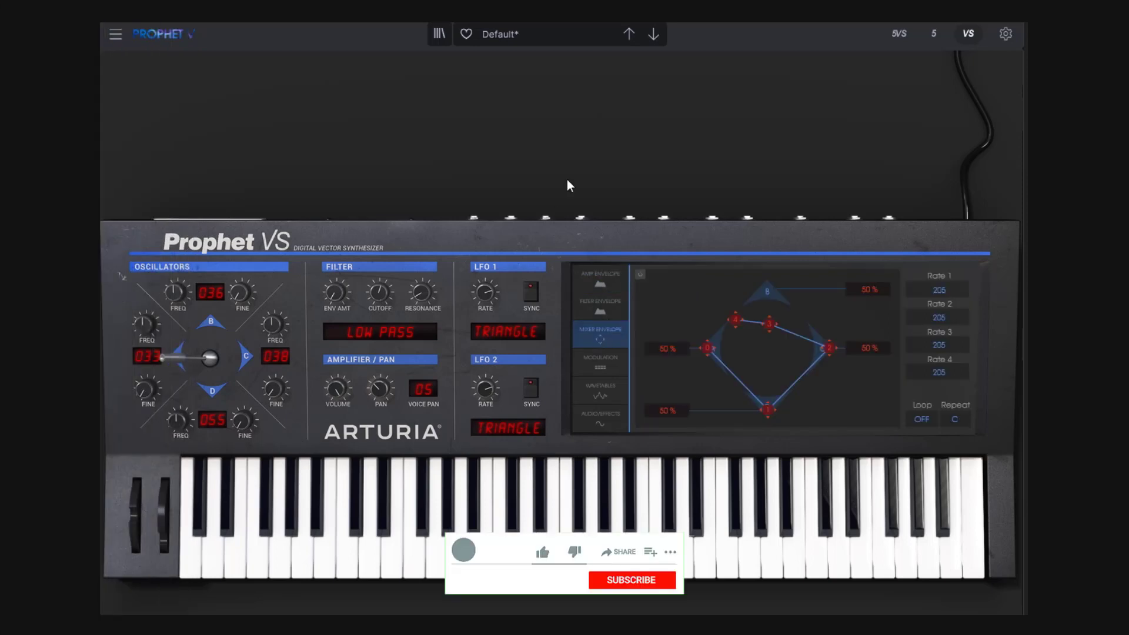
pyautogui.click(534, 30)
pyautogui.moveTo(559, 235)
pyautogui.click(655, 232)
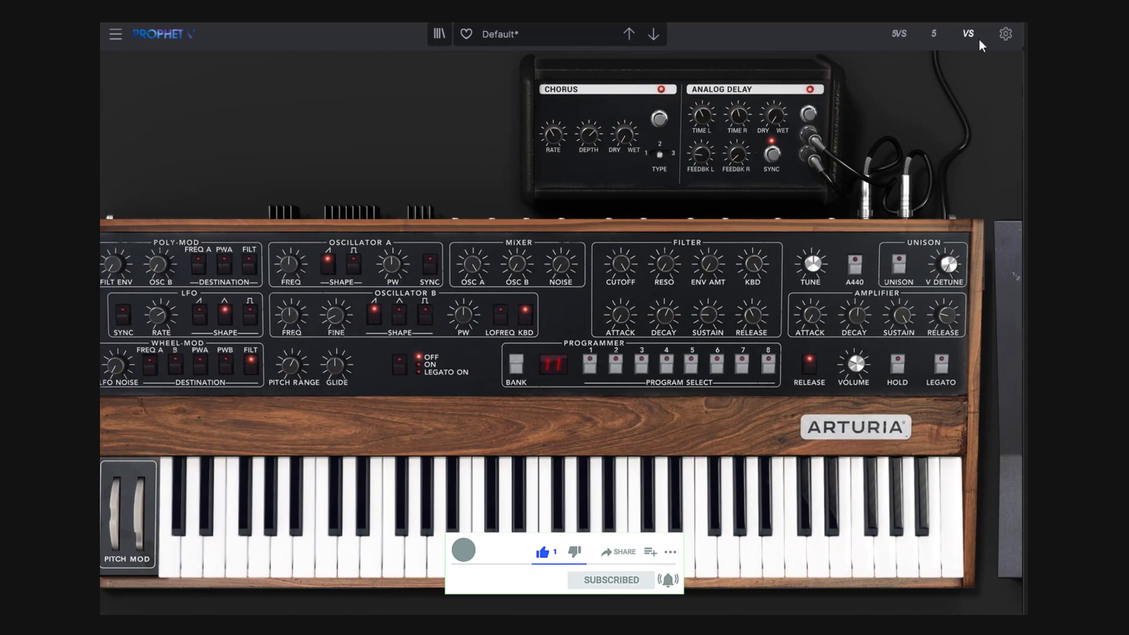
pyautogui.click(977, 38)
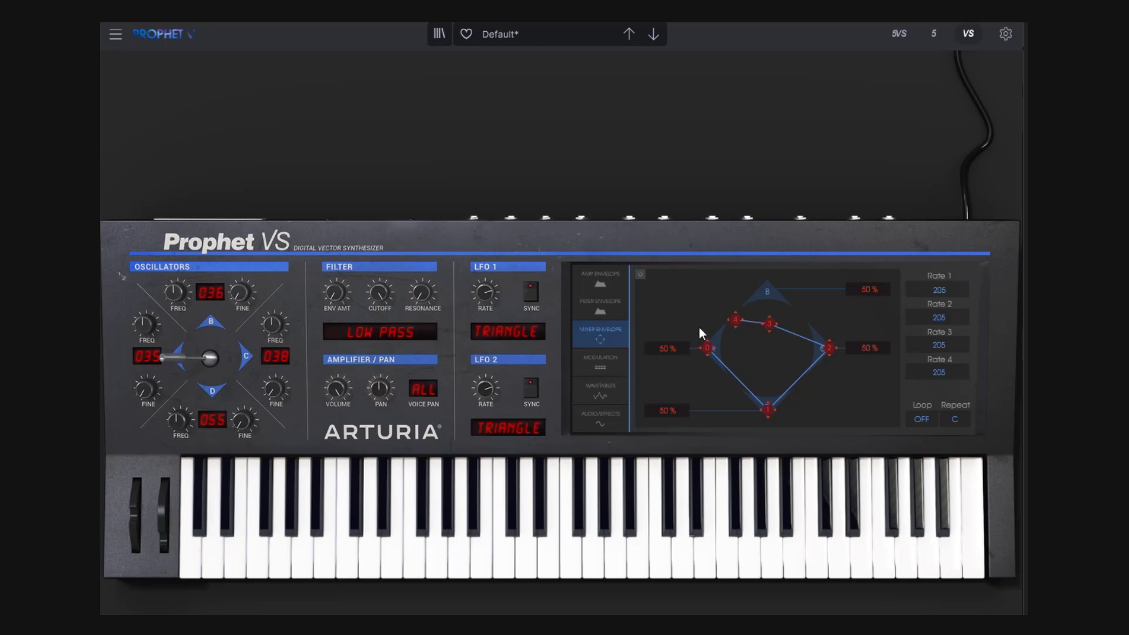
# Show the oscillator waveforms and set A to 032 sine, B to 034 square, C to 127 noise and D to 046 pulse3
pyautogui.moveTo(194, 349); pyautogui.dragTo(146, 354)
pyautogui.click(602, 390)
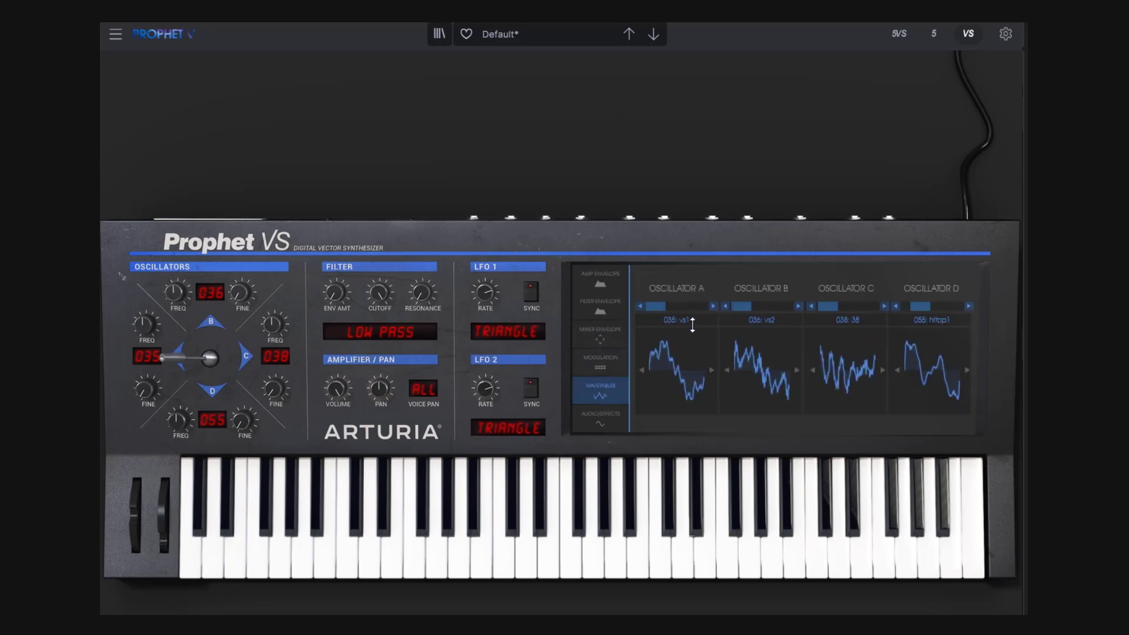
pyautogui.moveTo(177, 357); pyautogui.dragTo(176, 366)
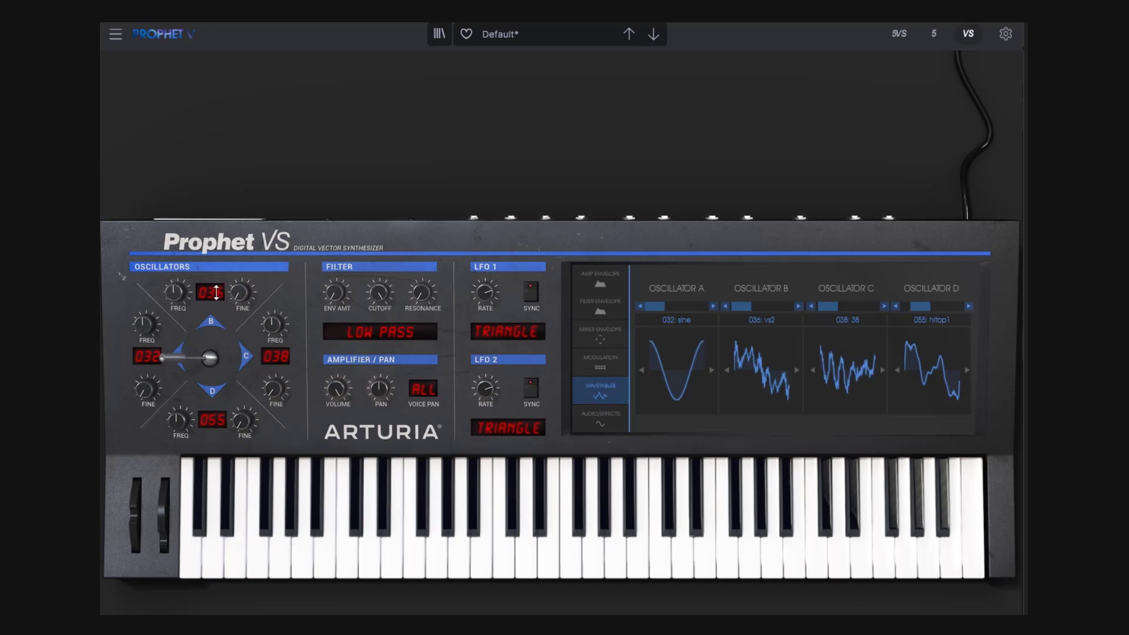
pyautogui.moveTo(216, 292); pyautogui.dragTo(216, 302)
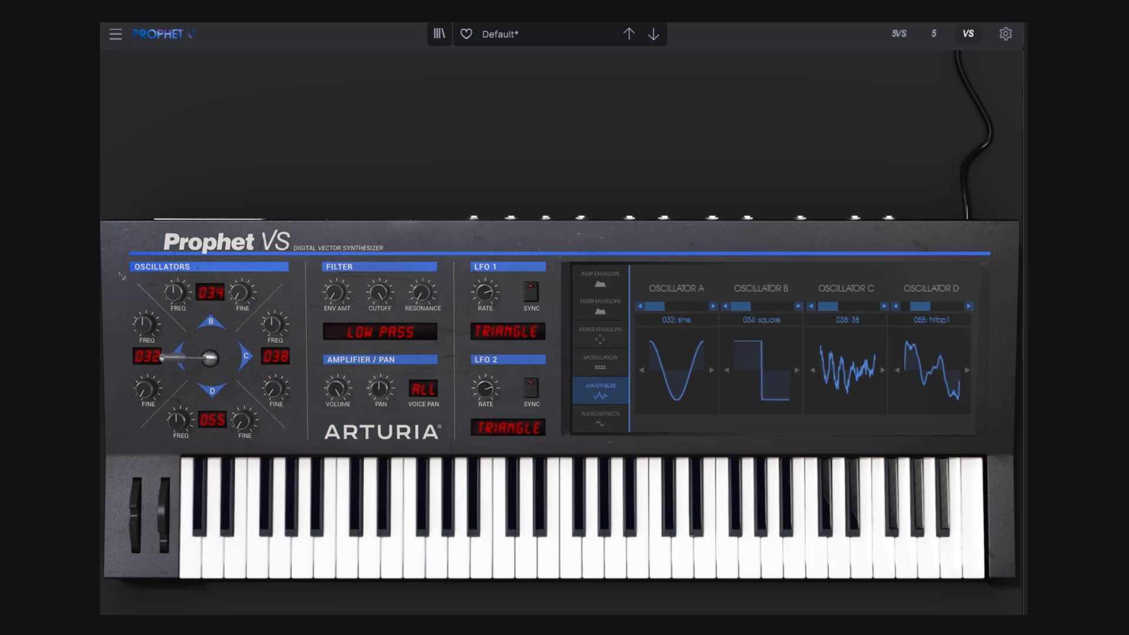
pyautogui.moveTo(212, 293); pyautogui.dragTo(211, 292)
pyautogui.moveTo(275, 357); pyautogui.dragTo(275, 311)
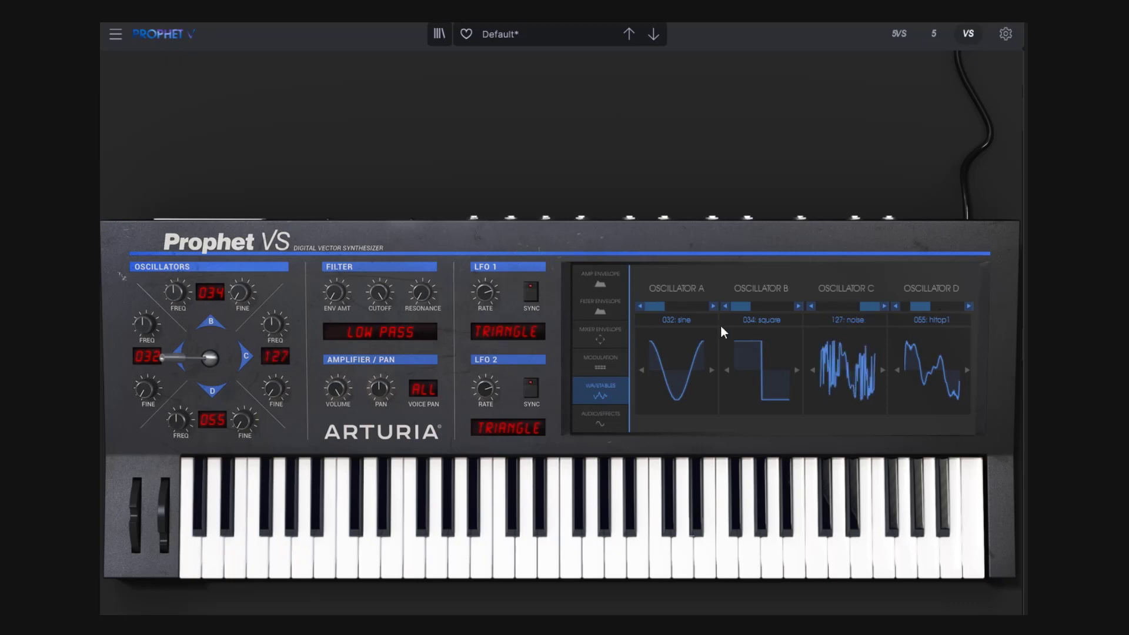
pyautogui.moveTo(915, 307); pyautogui.dragTo(916, 308)
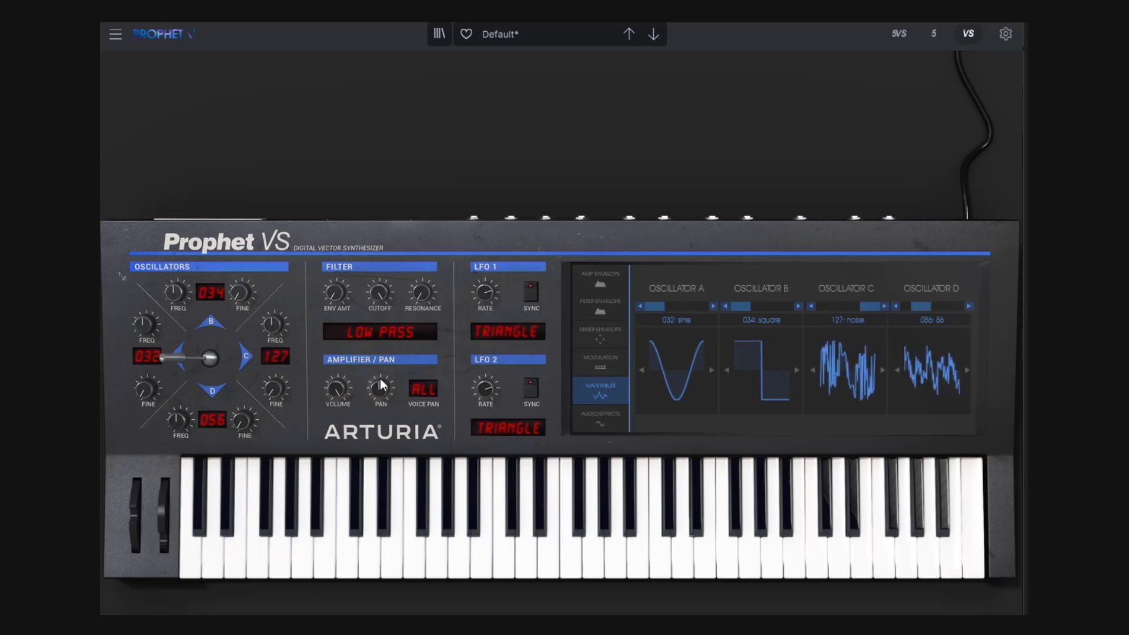
pyautogui.moveTo(220, 427); pyautogui.dragTo(225, 417)
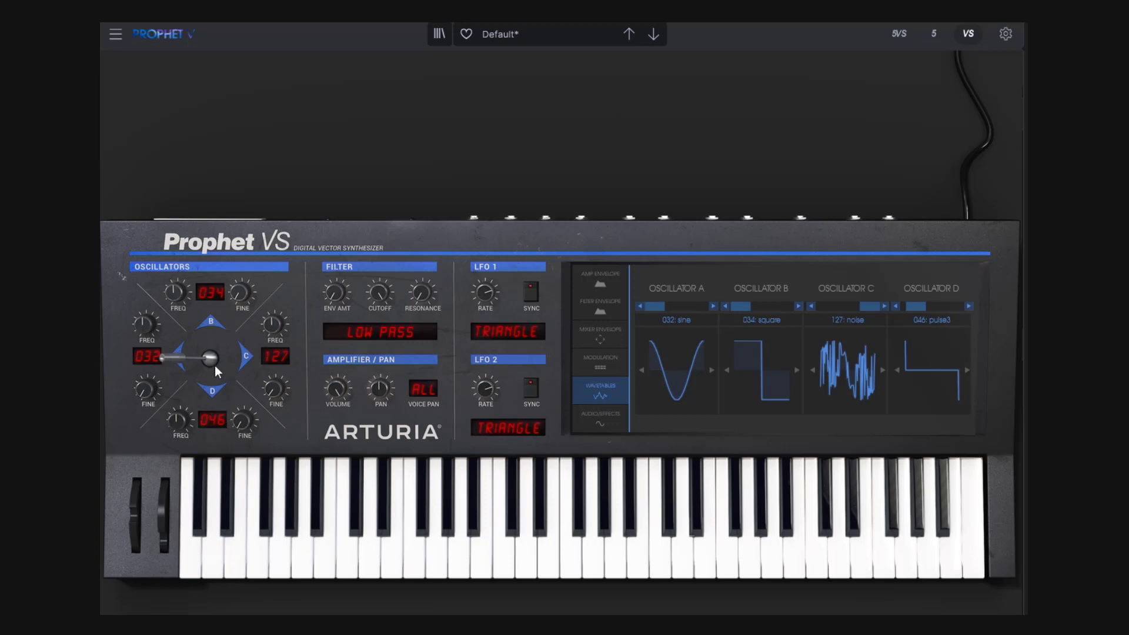
# Move the vector joystick to oscillator D, and place mixer envelope point 0 at A and point 1 at B
pyautogui.moveTo(215, 367); pyautogui.dragTo(282, 486)
pyautogui.click(614, 341)
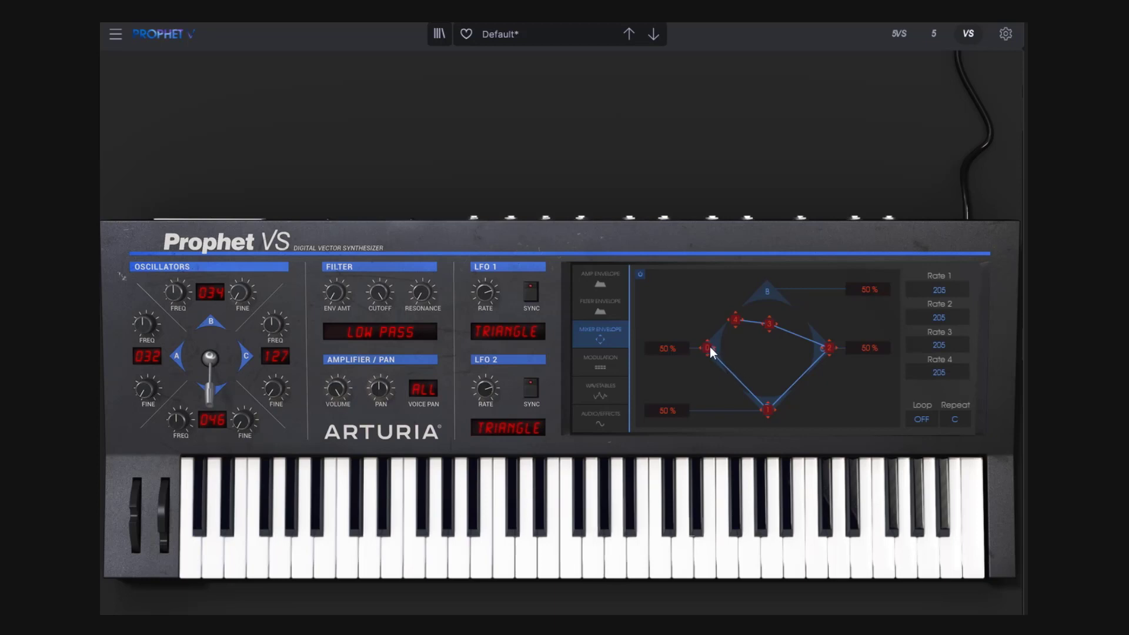
pyautogui.moveTo(711, 347); pyautogui.dragTo(769, 353)
pyautogui.moveTo(767, 348); pyautogui.dragTo(710, 350)
pyautogui.moveTo(769, 411); pyautogui.dragTo(757, 361)
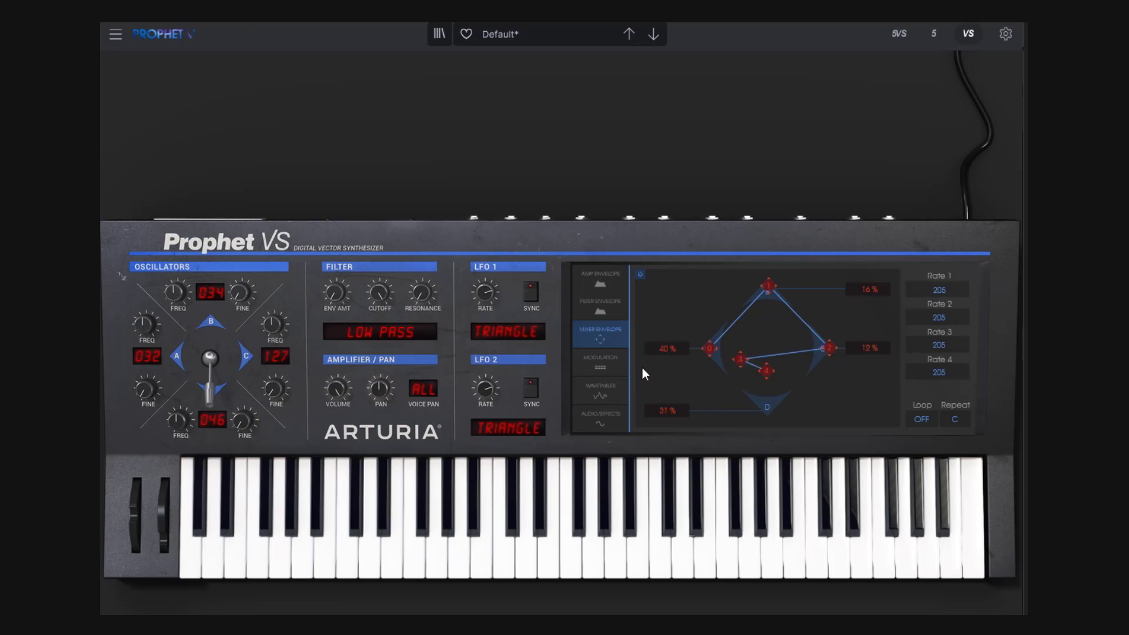
# Compare the oscillator waveforms with the mixer envelope, and place envelope point 3 at D and point 4 at the centre
pyautogui.click(605, 388)
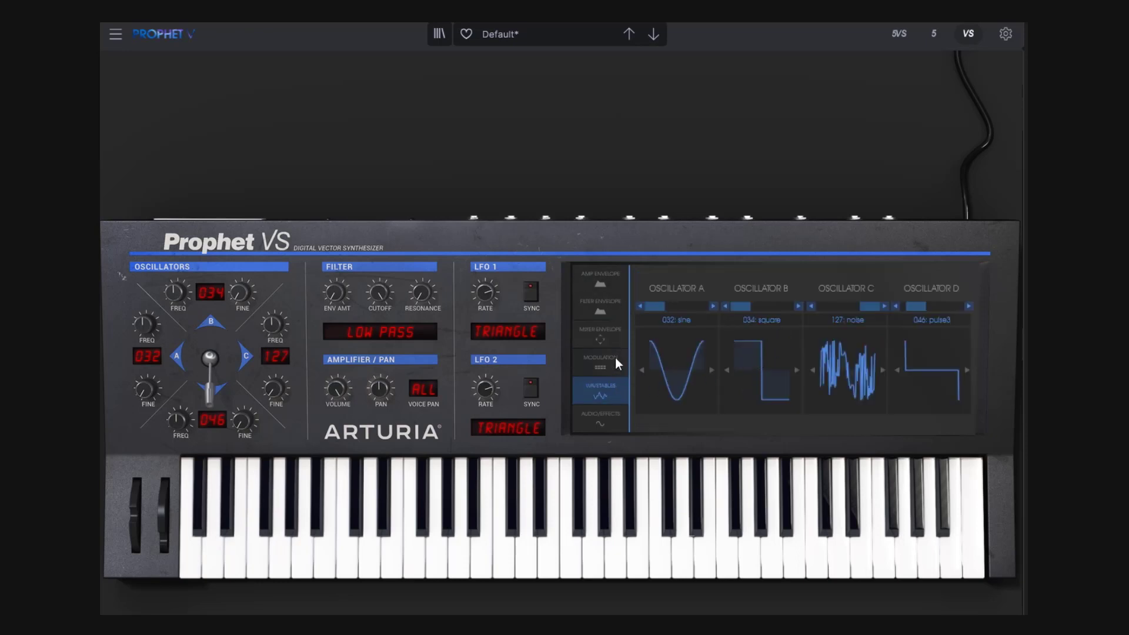
pyautogui.click(600, 334)
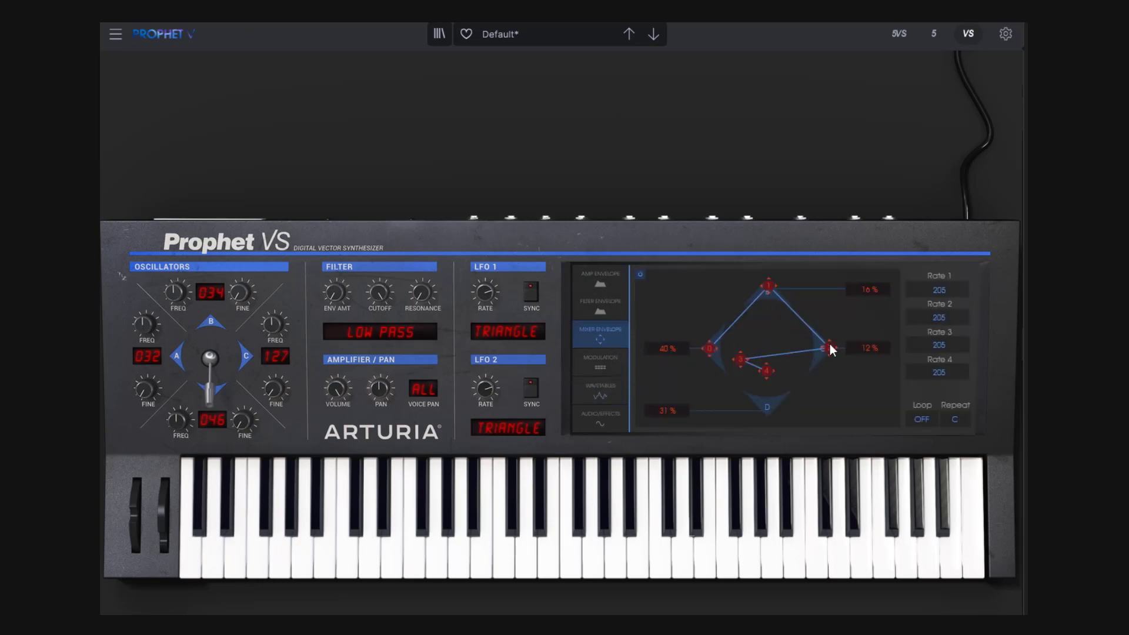
pyautogui.click(615, 389)
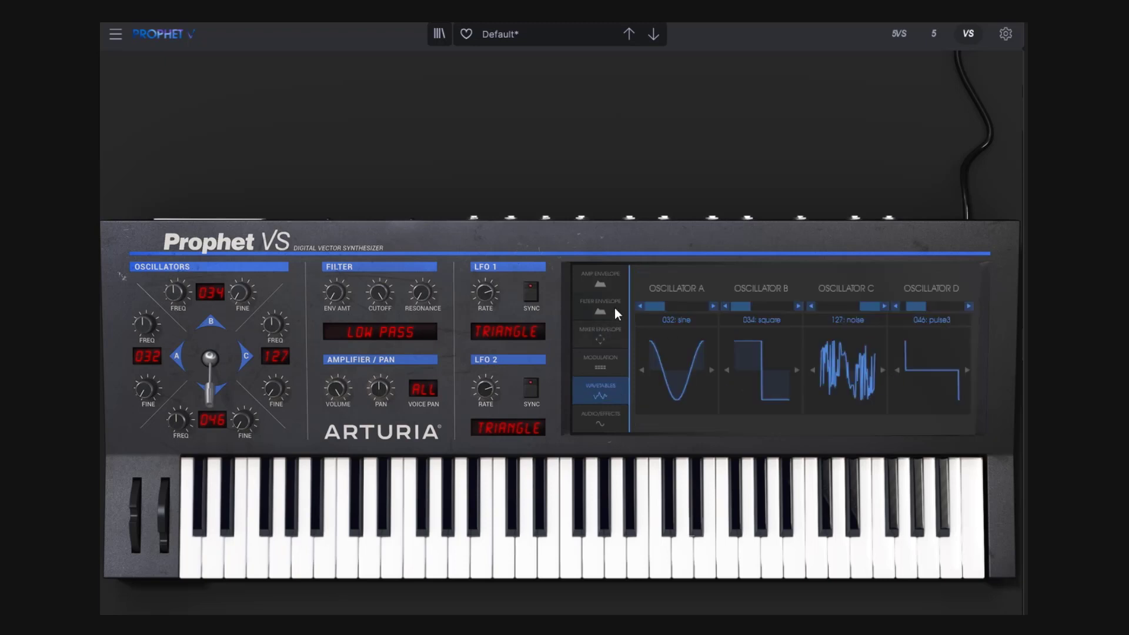
pyautogui.click(609, 327)
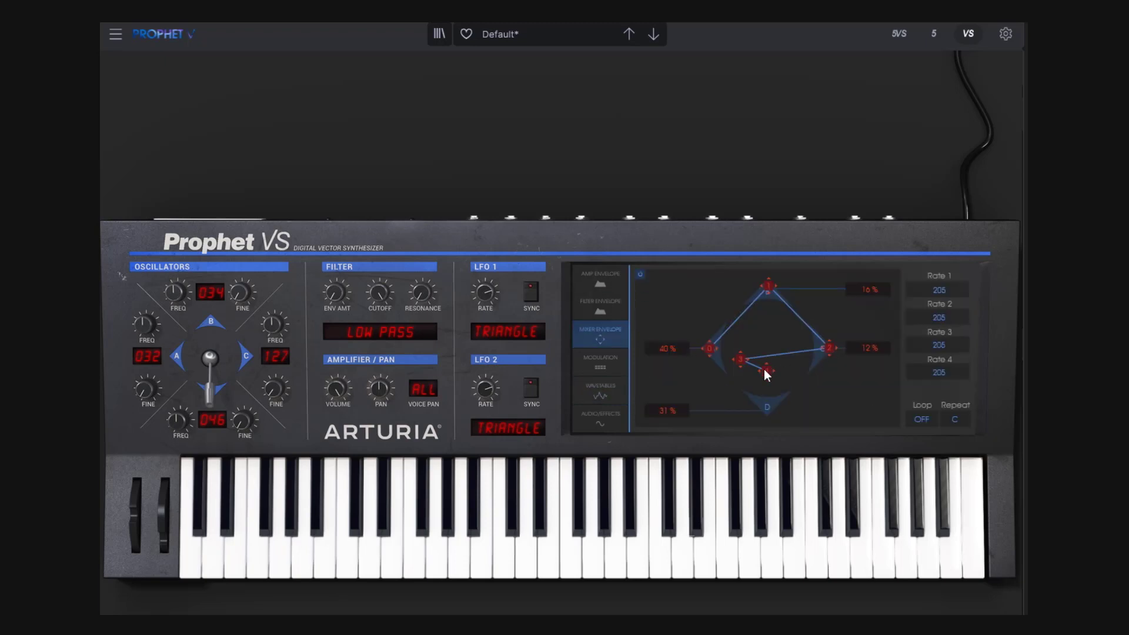
pyautogui.moveTo(741, 362); pyautogui.dragTo(772, 420)
pyautogui.moveTo(766, 376); pyautogui.dragTo(767, 349)
# Adjust the amplifier volume and set mixer envelope rates 1–4 to 2033, 2422, 2344 and 2734
pyautogui.moveTo(339, 383)
pyautogui.mouseDown()
pyautogui.moveTo(339, 441)
pyautogui.moveTo(337, 389)
pyautogui.mouseUp()
pyautogui.moveTo(946, 290); pyautogui.dragTo(947, 283)
pyautogui.moveTo(938, 285)
pyautogui.mouseDown()
pyautogui.moveTo(938, 273)
pyautogui.moveTo(940, 289)
pyautogui.mouseUp()
pyautogui.moveTo(939, 321); pyautogui.dragTo(939, 373)
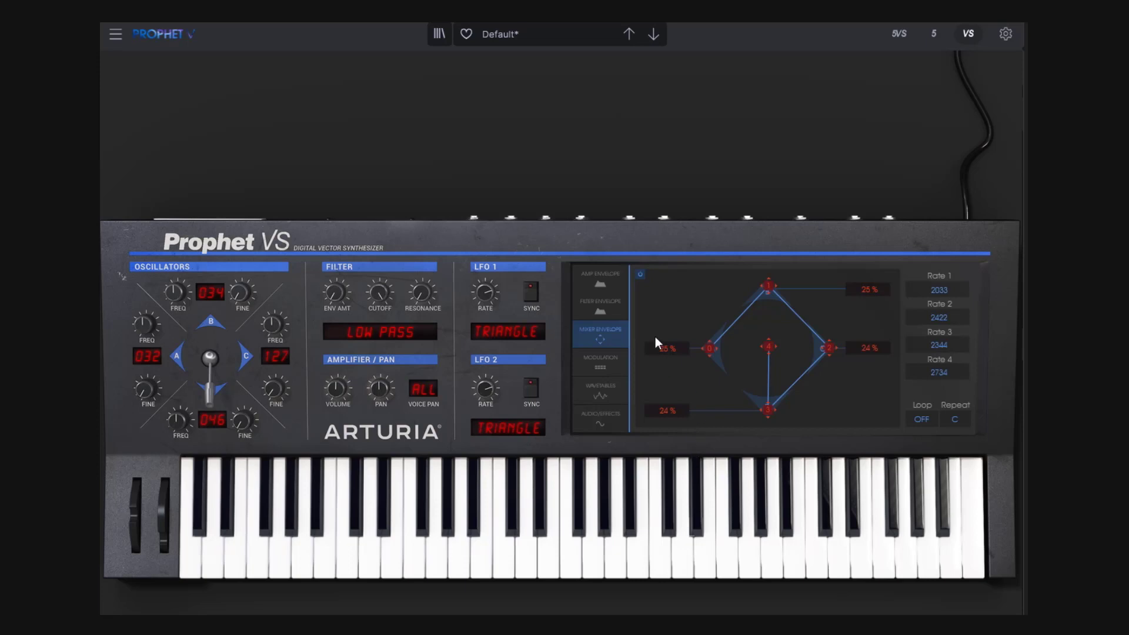
# Lengthen the final release stage of the amp envelope and return to the mixer envelope
pyautogui.click(611, 284)
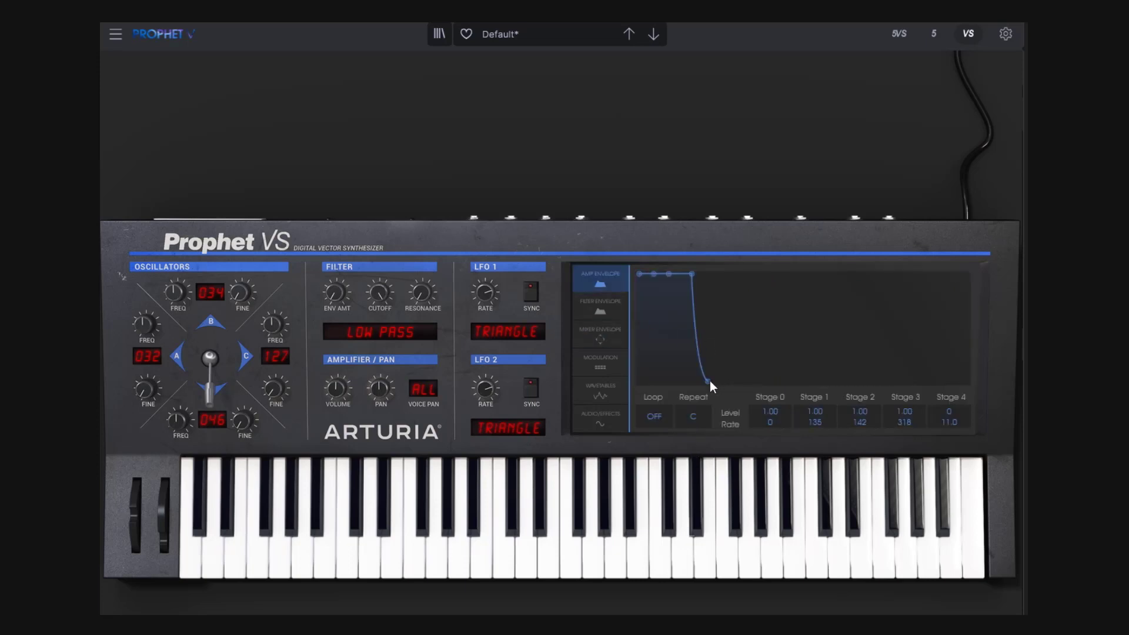
pyautogui.moveTo(710, 380); pyautogui.dragTo(745, 380)
pyautogui.click(605, 331)
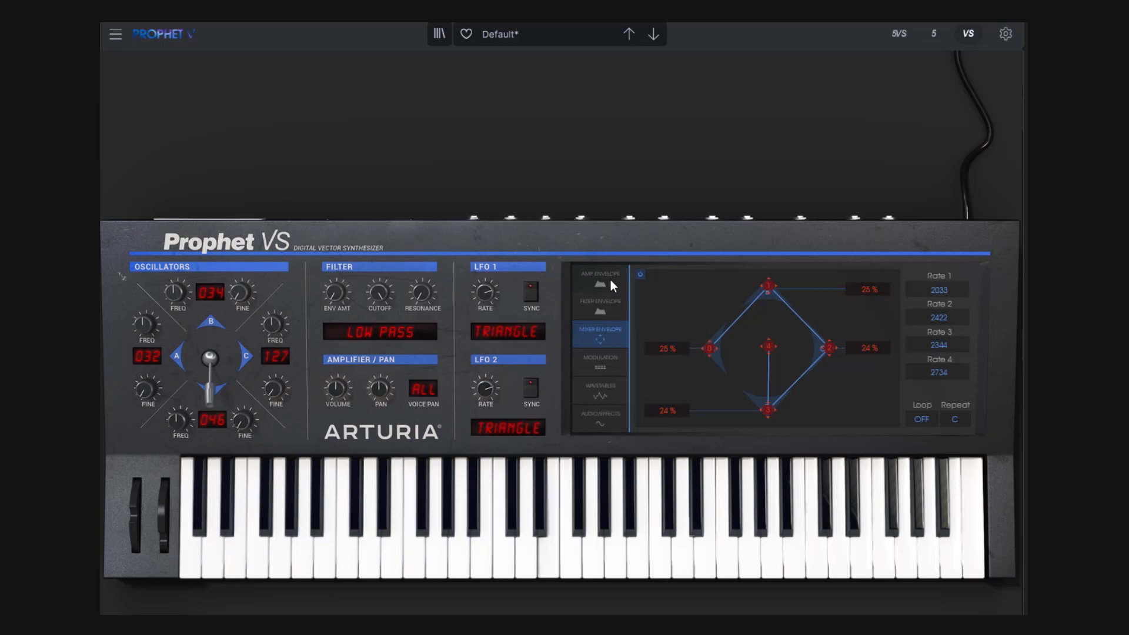
# Set mixer envelope rates 1–4 to 762, 451, 560 and 1448, and the amp envelope's stage 4 rate to 40000
pyautogui.moveTo(945, 290); pyautogui.dragTo(939, 338)
pyautogui.moveTo(939, 345); pyautogui.dragTo(939, 393)
pyautogui.click(625, 285)
pyautogui.moveTo(736, 369); pyautogui.dragTo(797, 390)
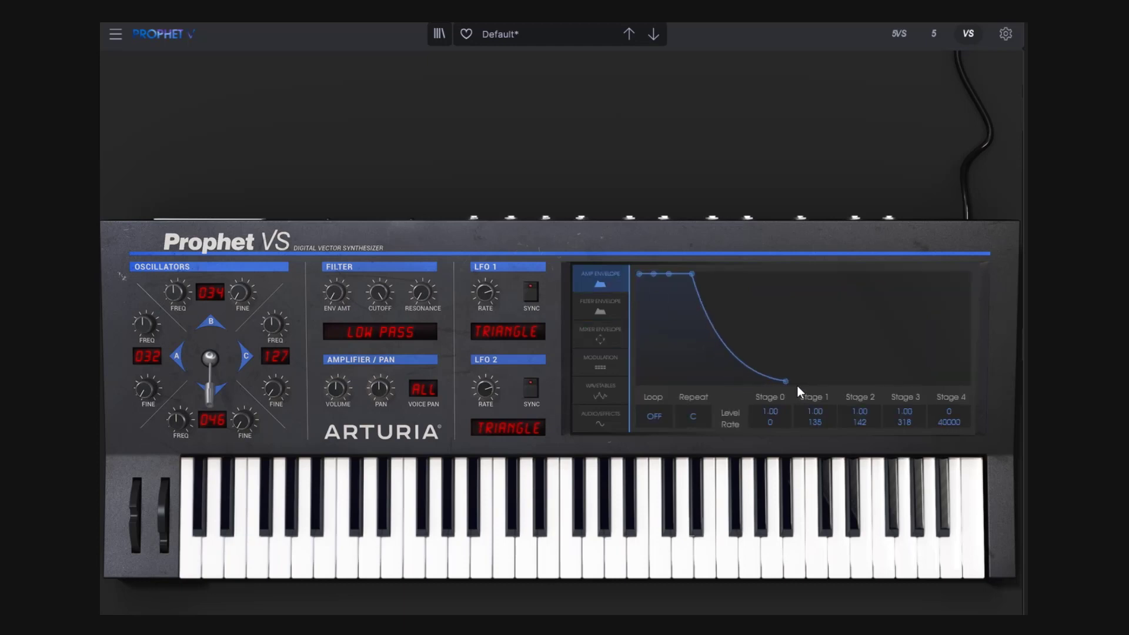
# Check the modulation matrix, oscillator waveforms and mixer envelope, and set the amp envelope's stage 4 rate to 284
pyautogui.click(611, 384)
pyautogui.click(608, 368)
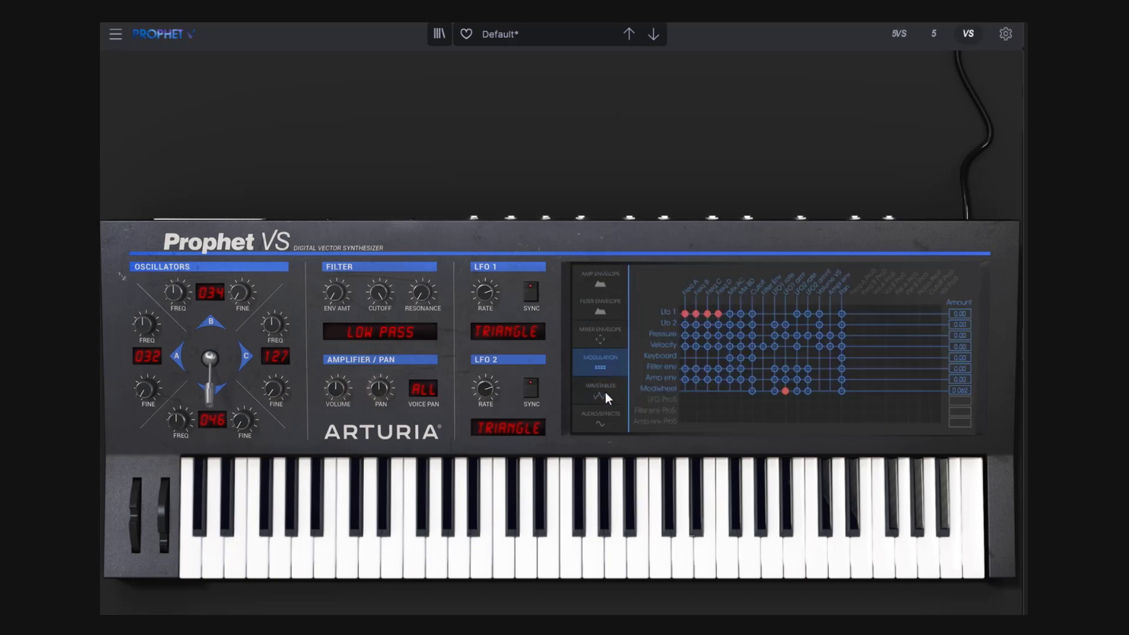
pyautogui.click(605, 392)
pyautogui.click(607, 334)
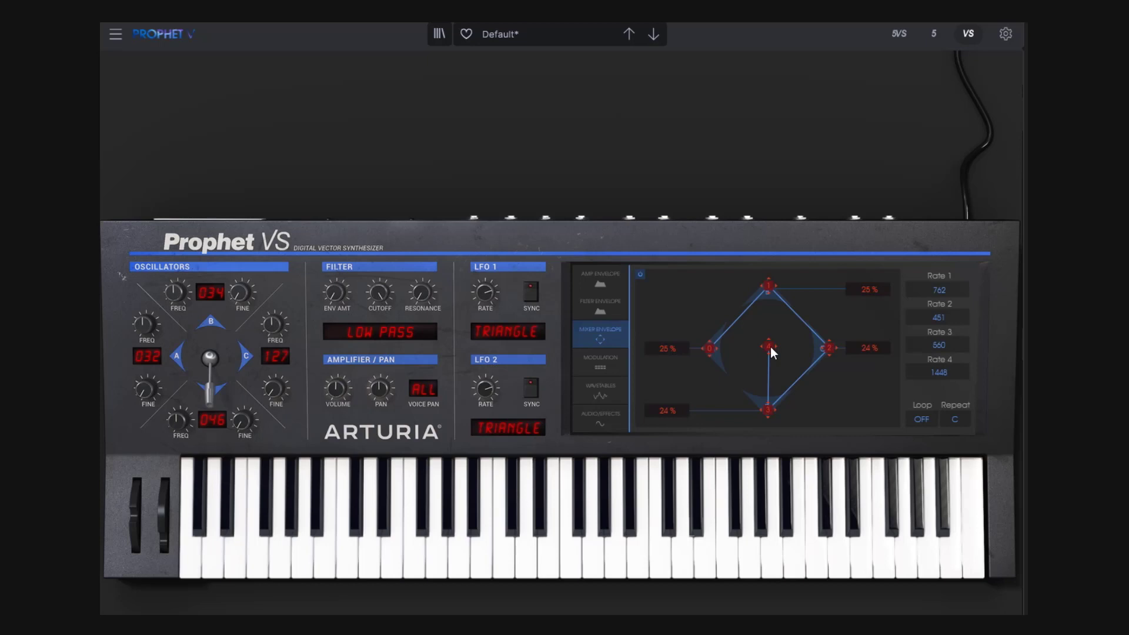
pyautogui.click(617, 281)
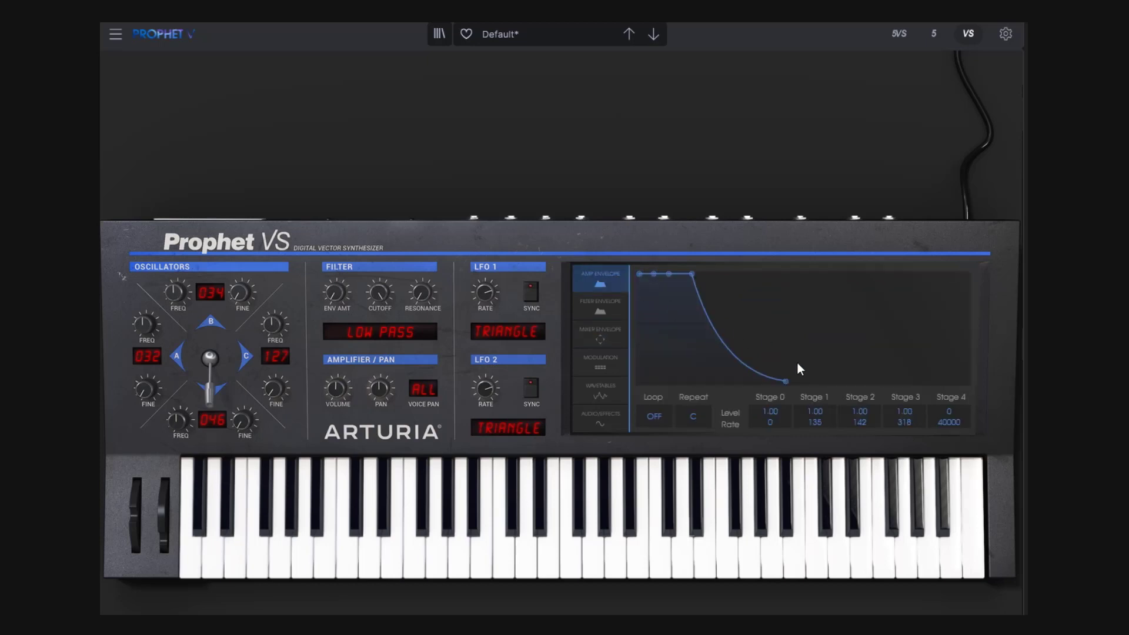
pyautogui.moveTo(787, 382); pyautogui.dragTo(728, 383)
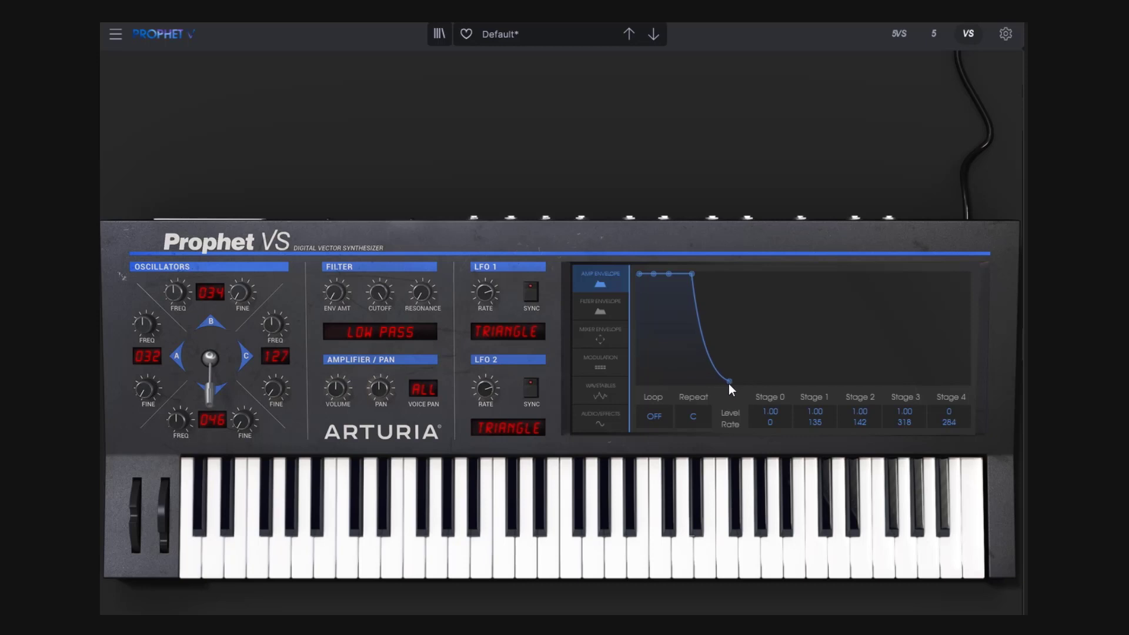
# Review the modulation matrix, oscillator waveforms and filter envelope, and return to the mixer envelope
pyautogui.click(610, 360)
pyautogui.click(608, 390)
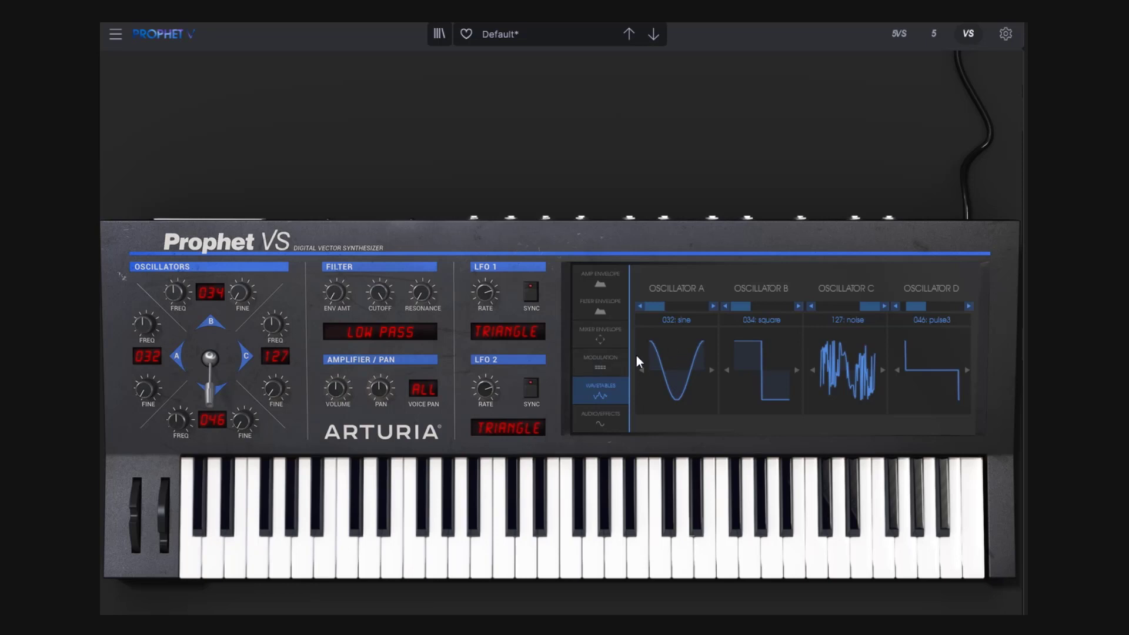
pyautogui.click(604, 365)
pyautogui.click(606, 344)
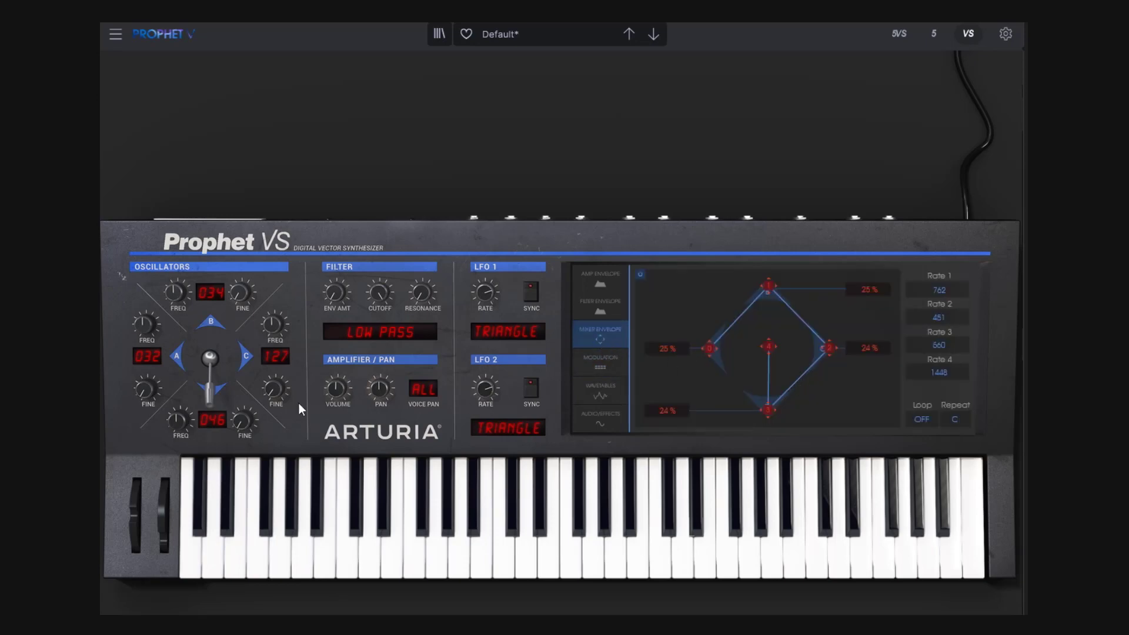
pyautogui.click(610, 298)
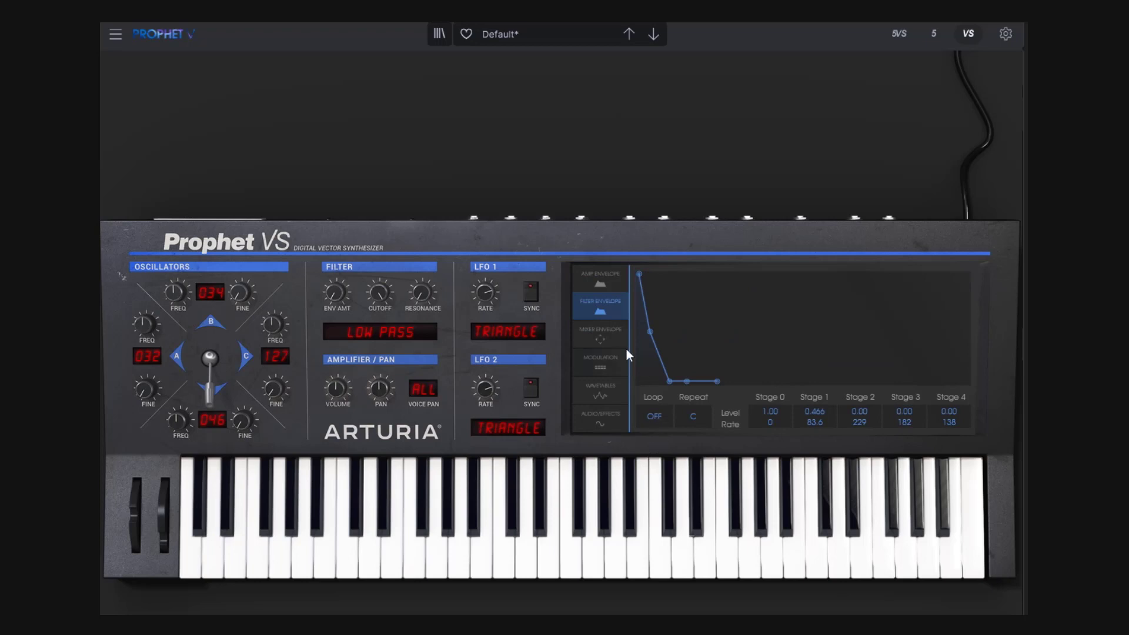
pyautogui.click(606, 342)
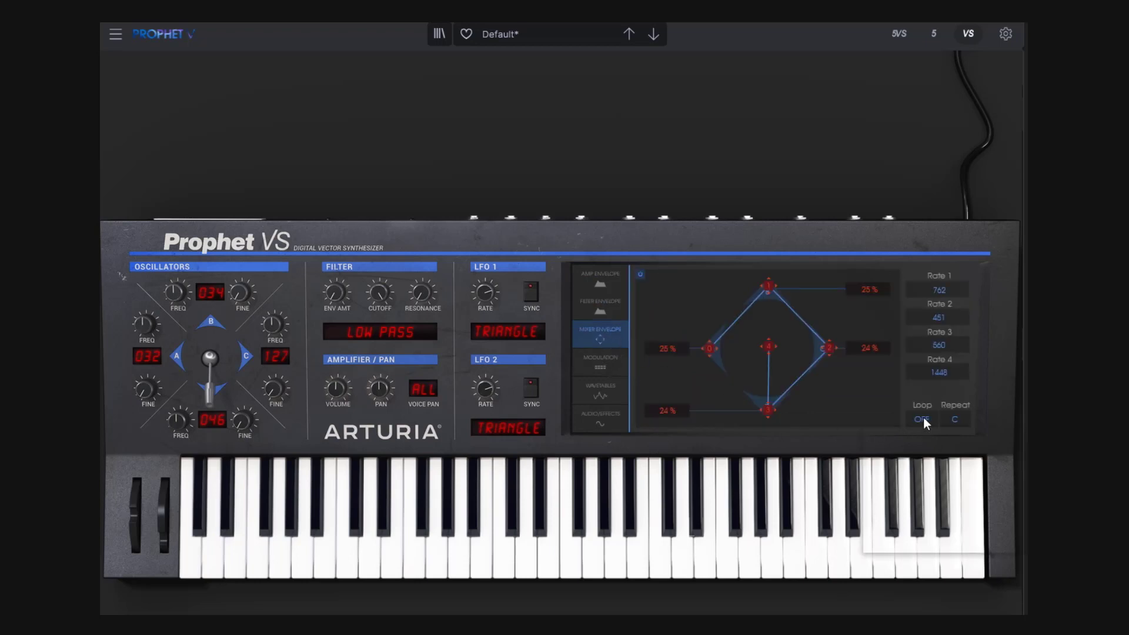
# Set the mixer envelope loop mode to 1 > 3 and rates 1–3 to 346, 320 and 282
pyautogui.click(922, 418)
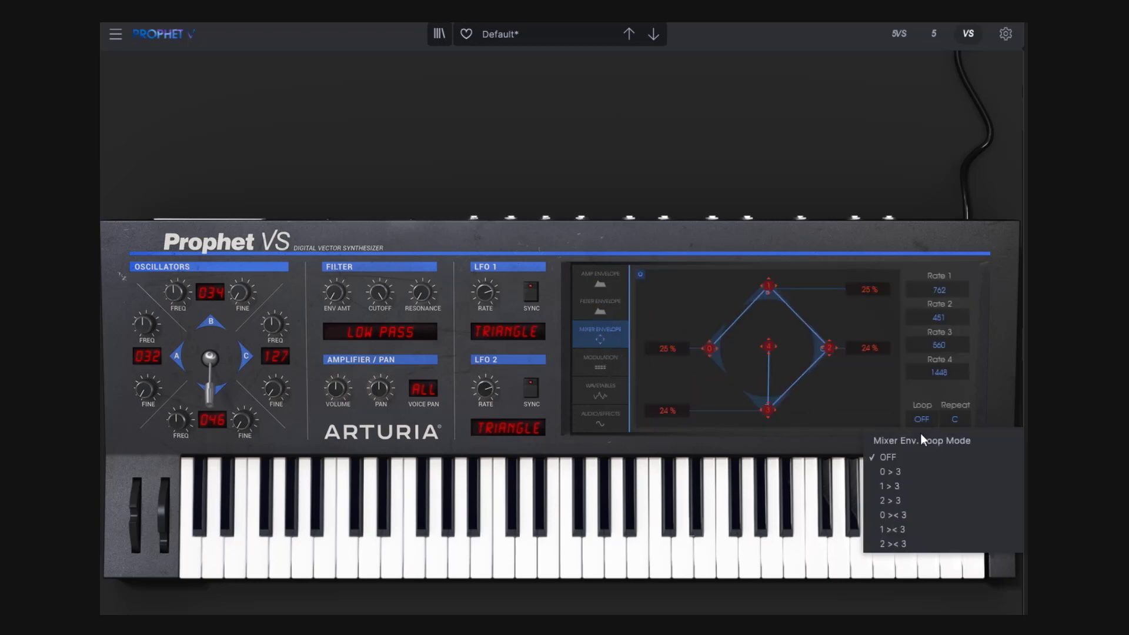
pyautogui.click(897, 487)
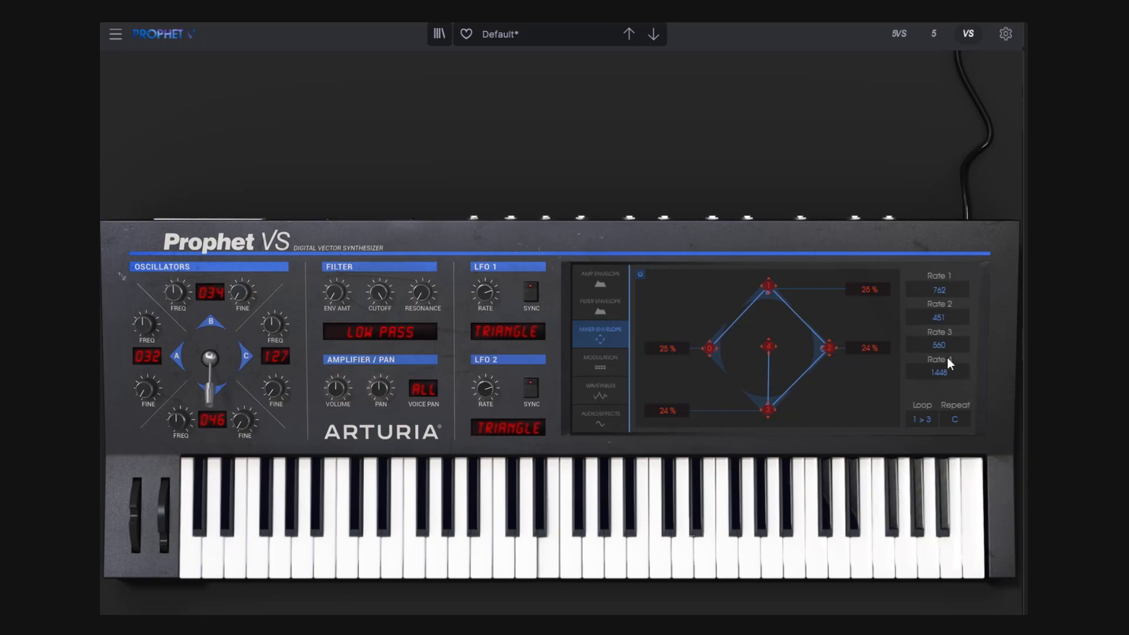
pyautogui.moveTo(939, 343); pyautogui.dragTo(938, 361)
pyautogui.moveTo(939, 314)
pyautogui.mouseDown()
pyautogui.moveTo(940, 327)
pyautogui.moveTo(941, 311)
pyautogui.mouseUp()
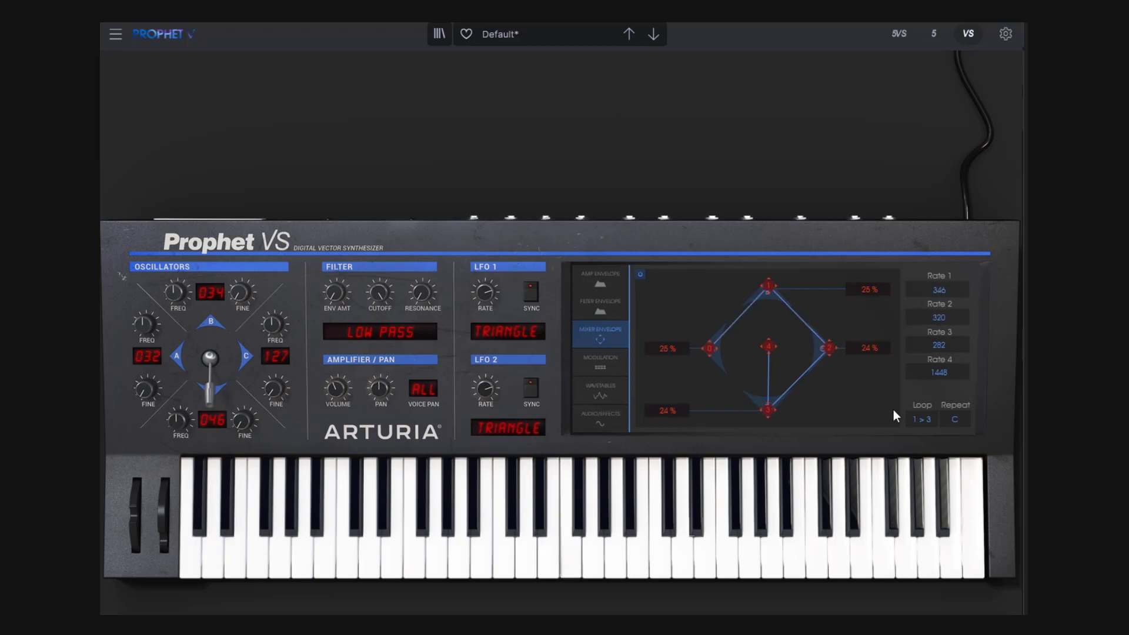
# Set the mixer envelope loop mode to 2 > 3
pyautogui.click(922, 420)
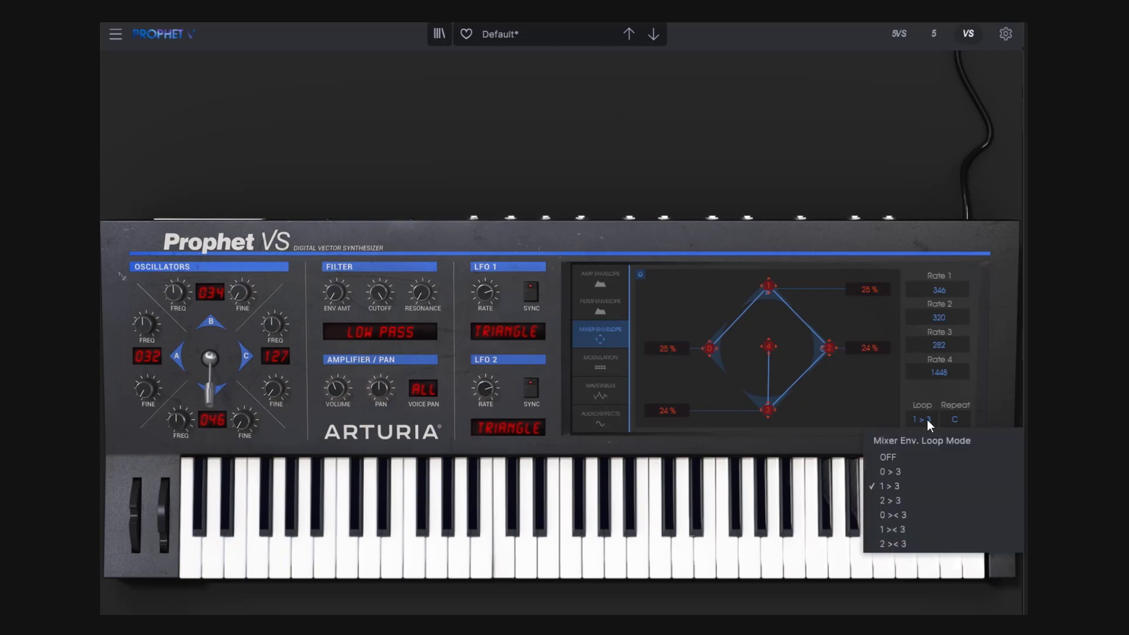
pyautogui.click(889, 500)
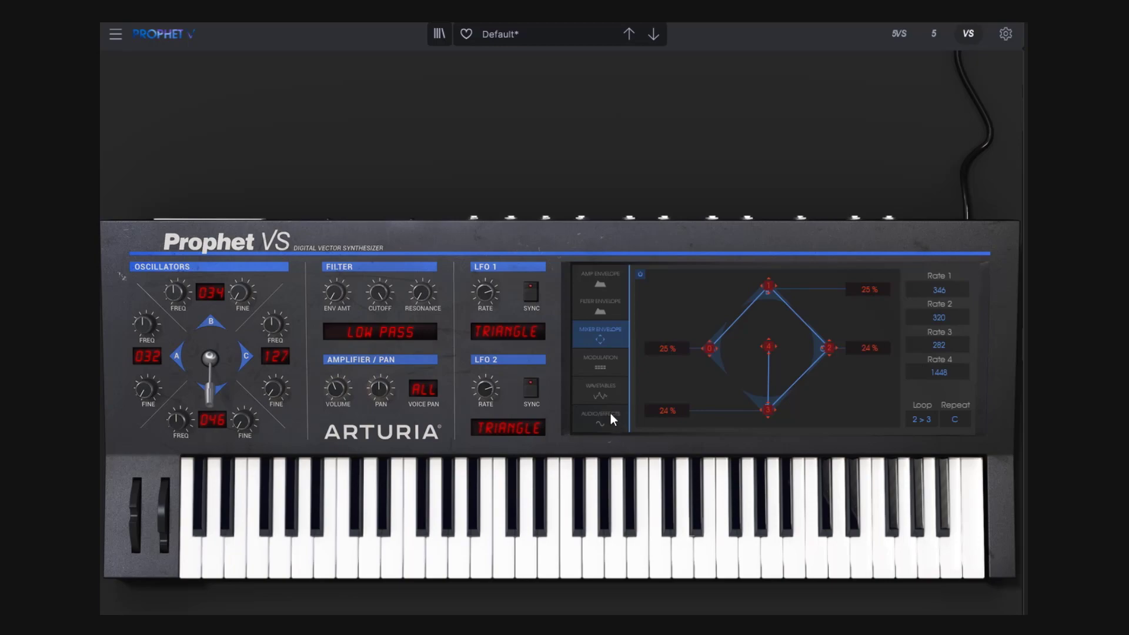
# Glance at the Prophet 5 panel, and review the VS modulation matrix, wavetables and audio effects pages
pyautogui.click(936, 32)
pyautogui.click(968, 34)
pyautogui.click(931, 35)
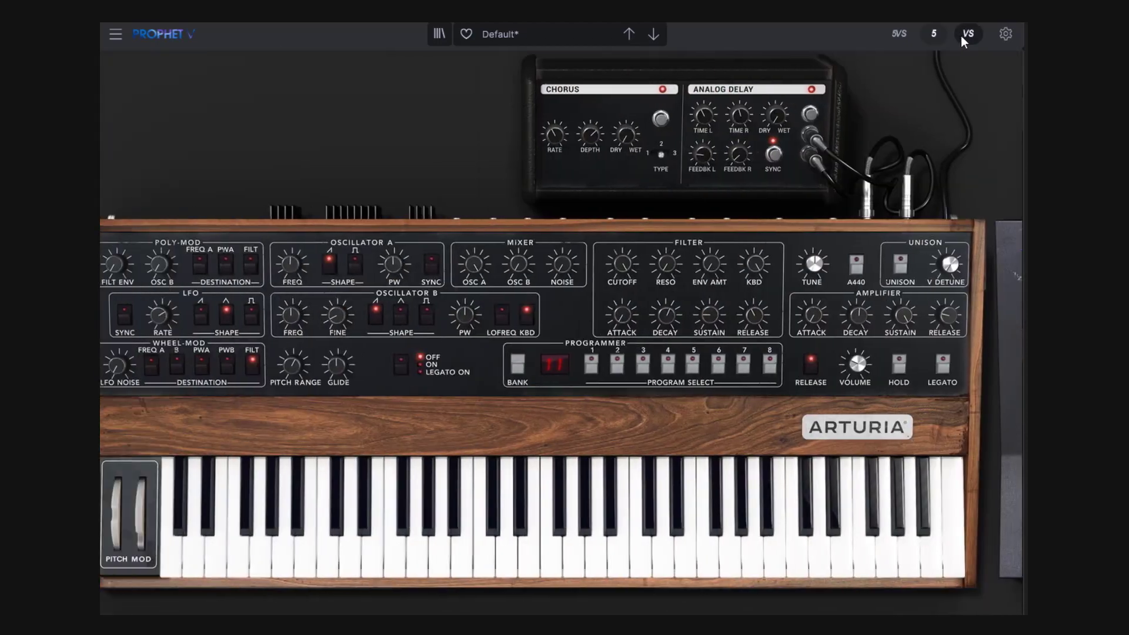
pyautogui.click(961, 37)
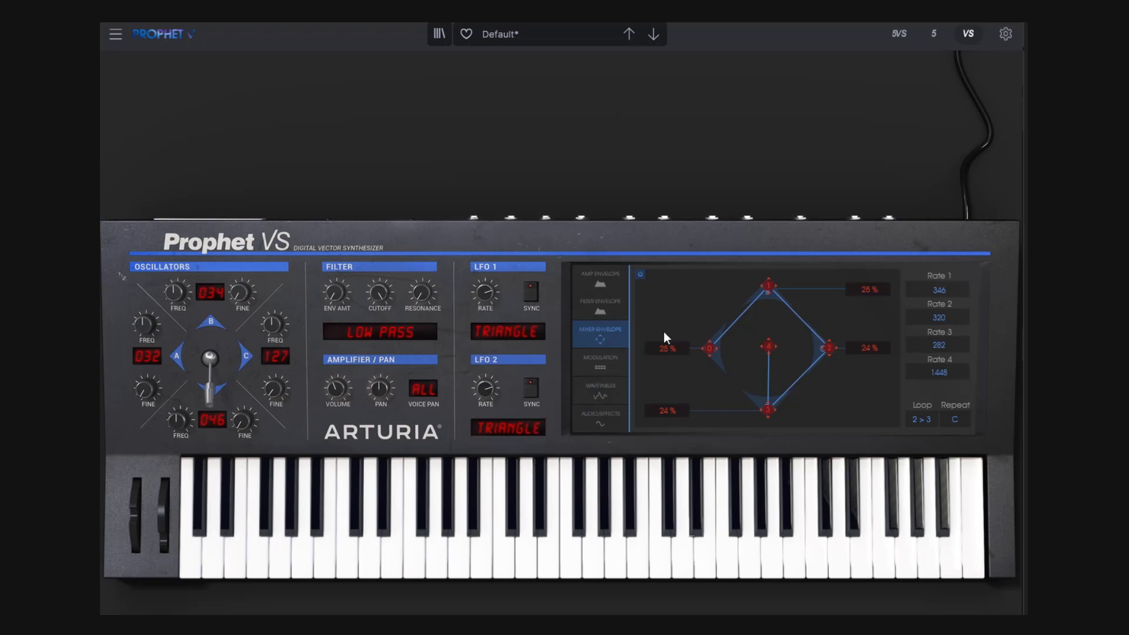
pyautogui.click(607, 364)
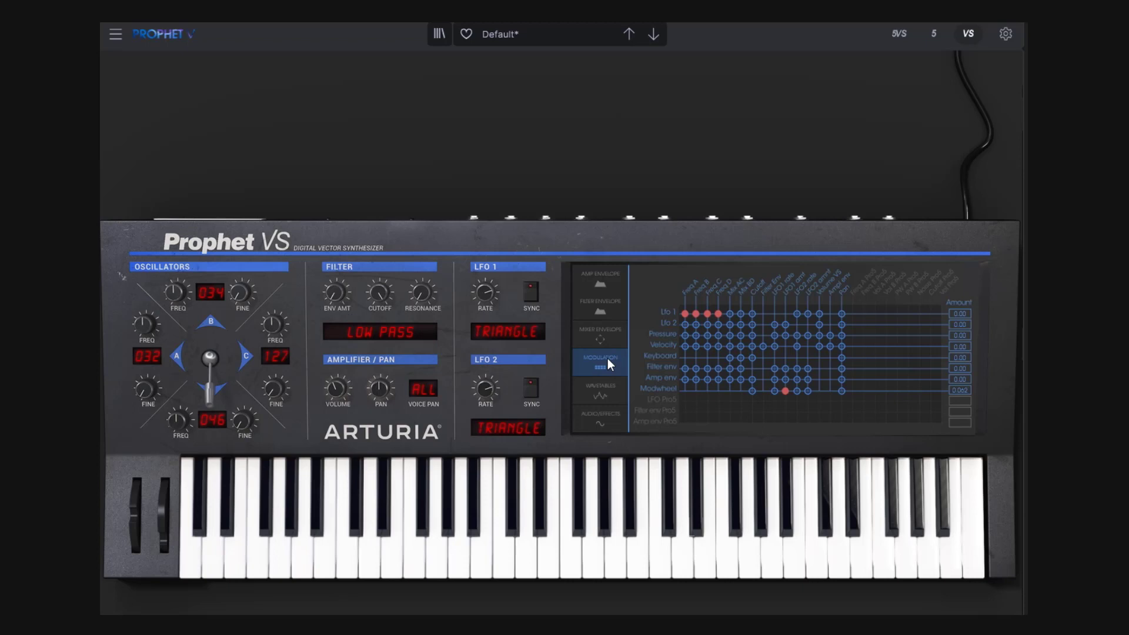
pyautogui.click(600, 391)
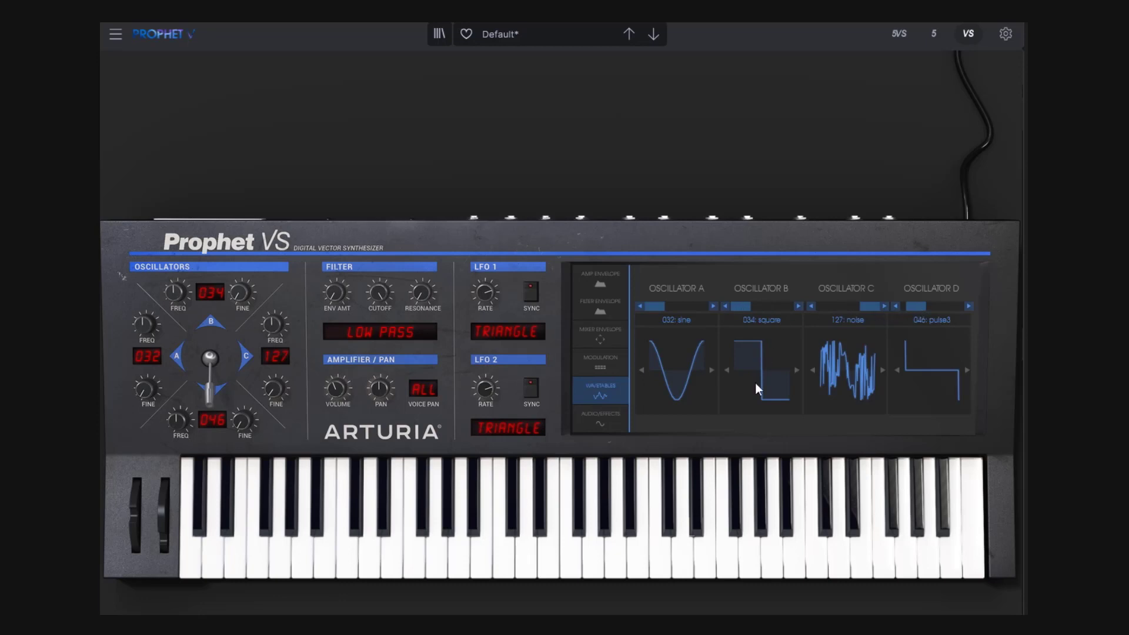
pyautogui.click(623, 417)
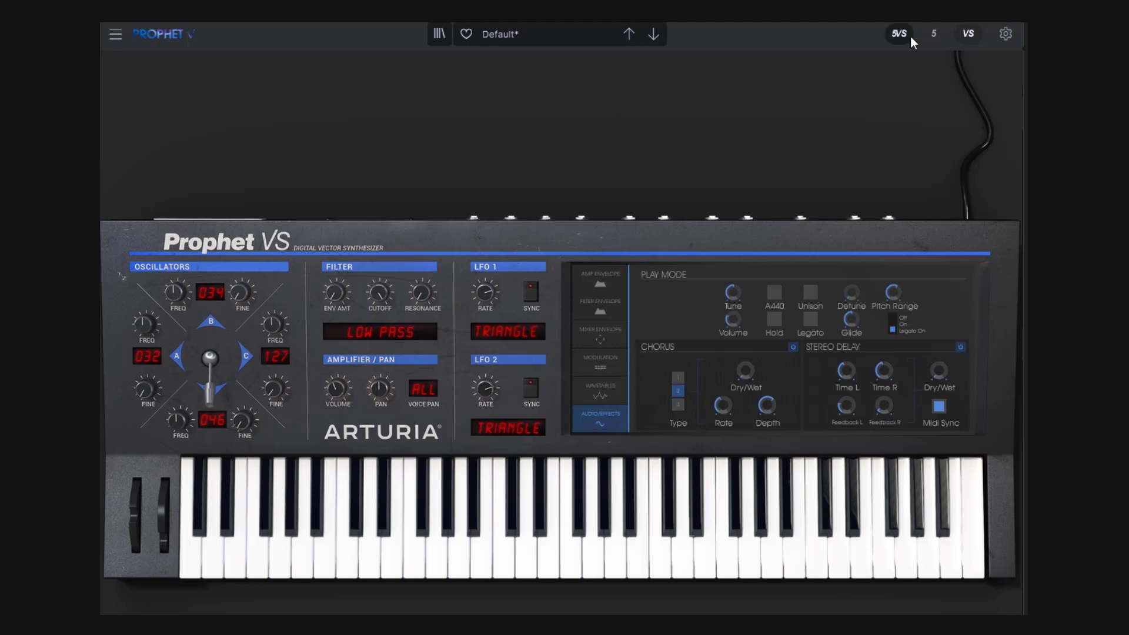
# Compare the Prophet 5's glide, pitch range, chorus and analog delay controls with the VS play mode and effects controls
pyautogui.click(934, 34)
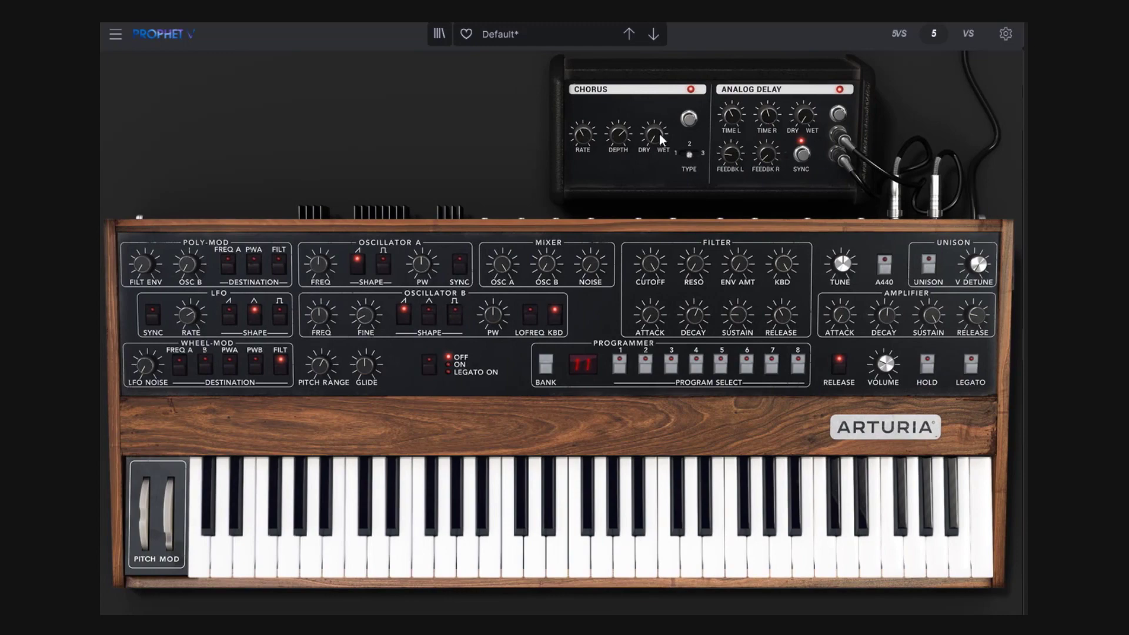
pyautogui.click(969, 37)
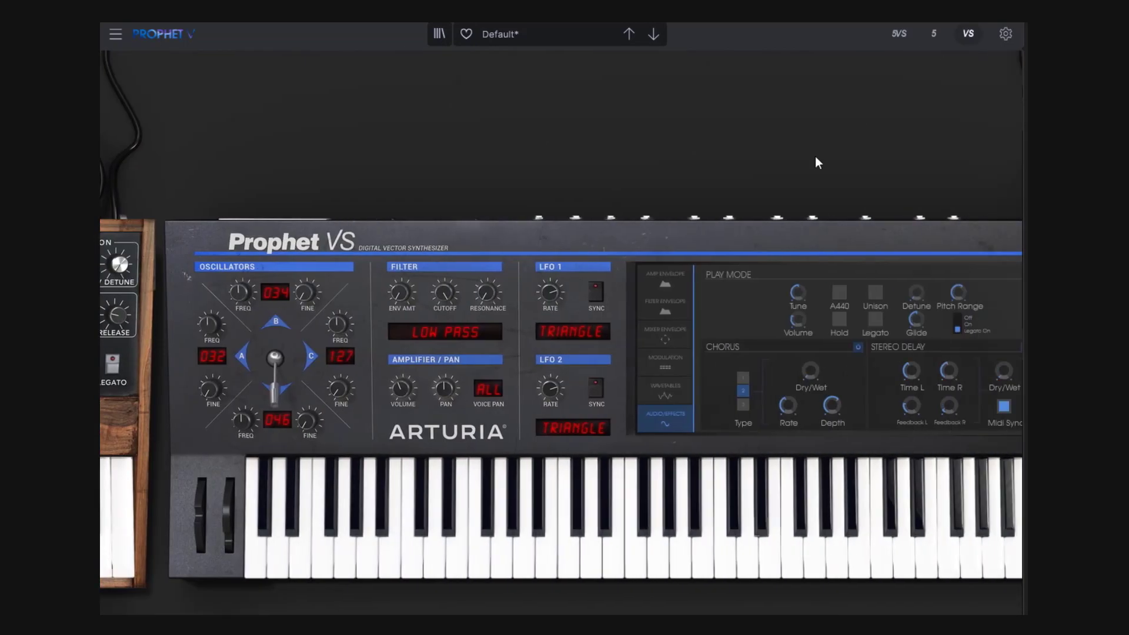
pyautogui.moveTo(741, 296)
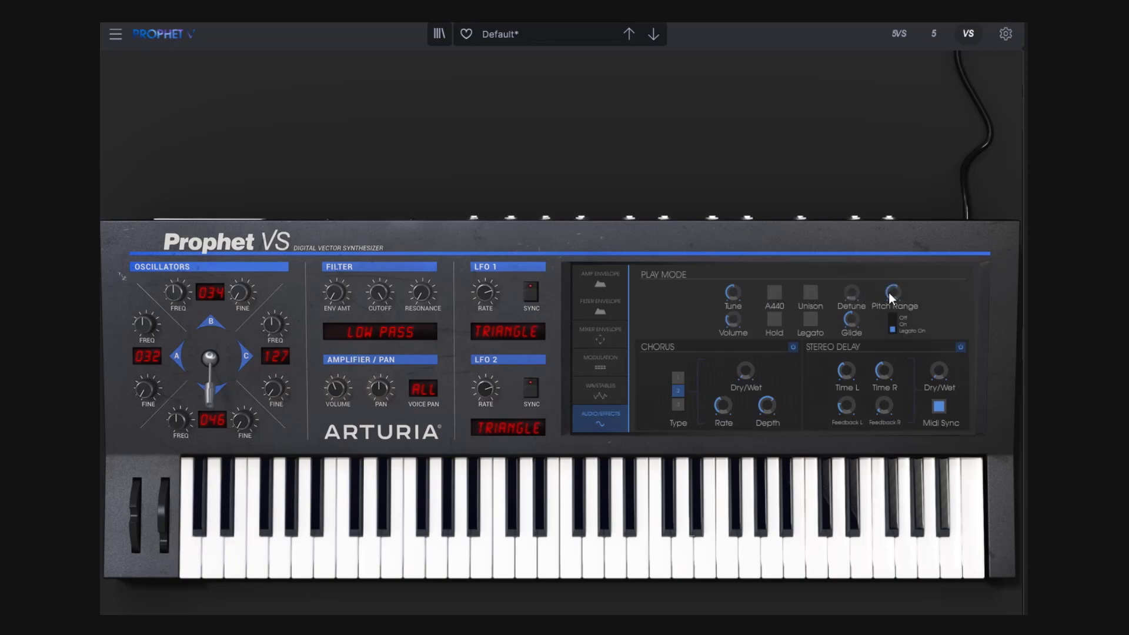
pyautogui.click(943, 42)
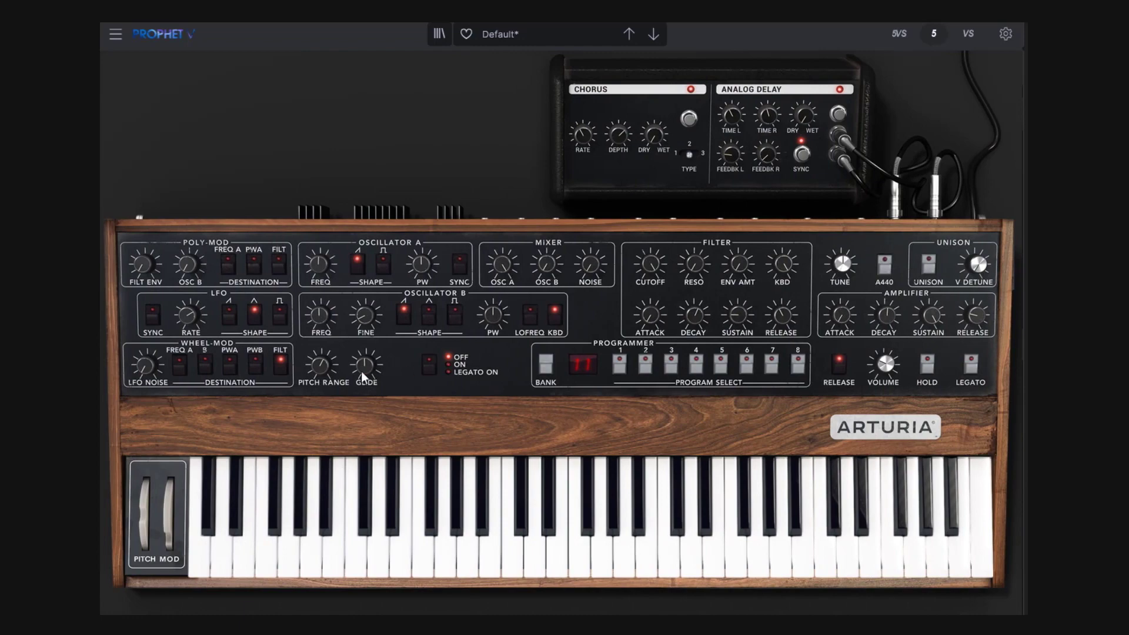
pyautogui.click(977, 34)
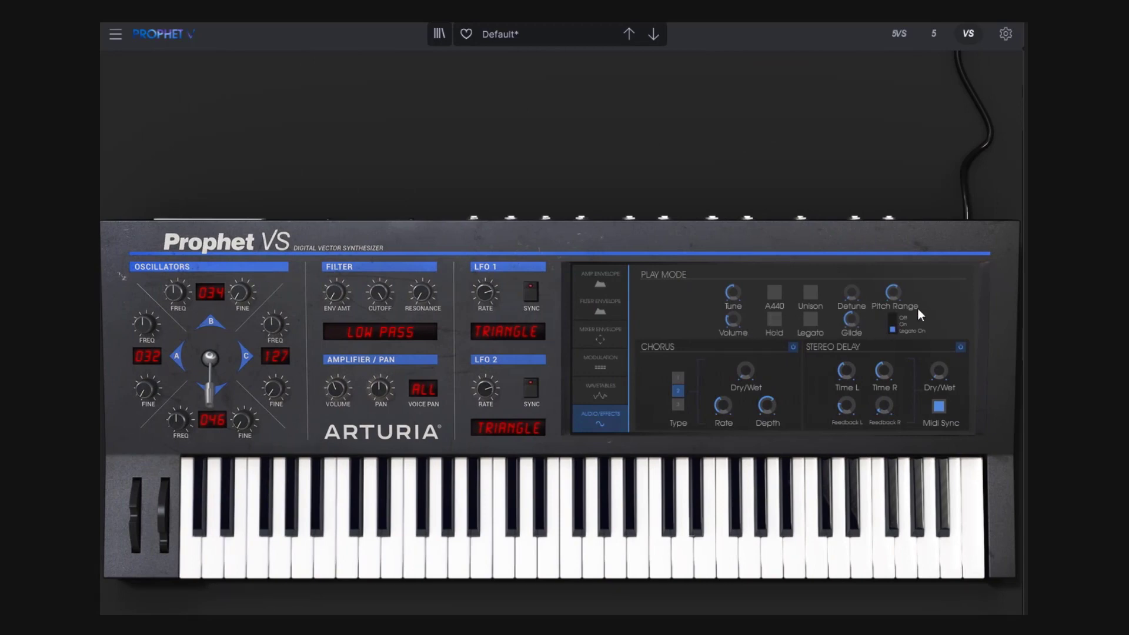
pyautogui.click(935, 35)
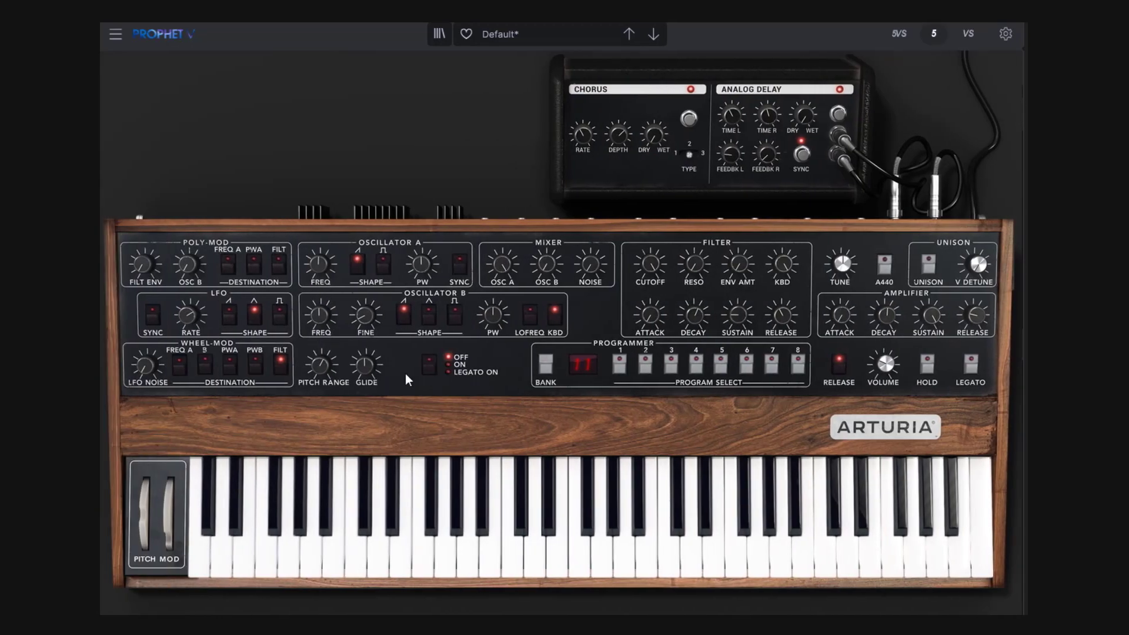
pyautogui.click(974, 35)
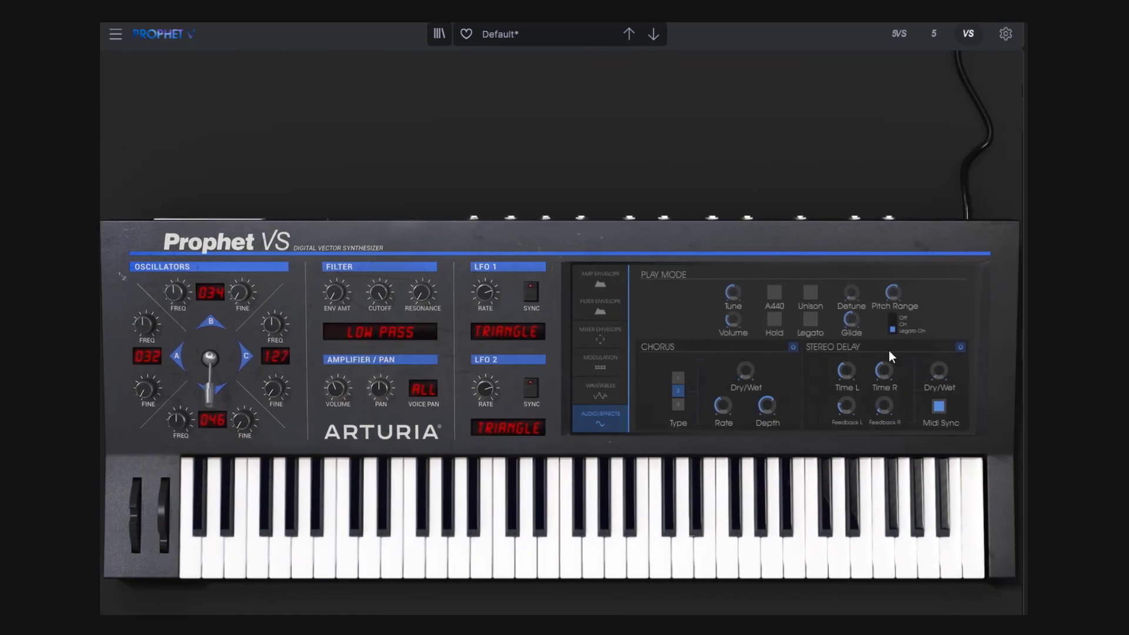
pyautogui.click(935, 34)
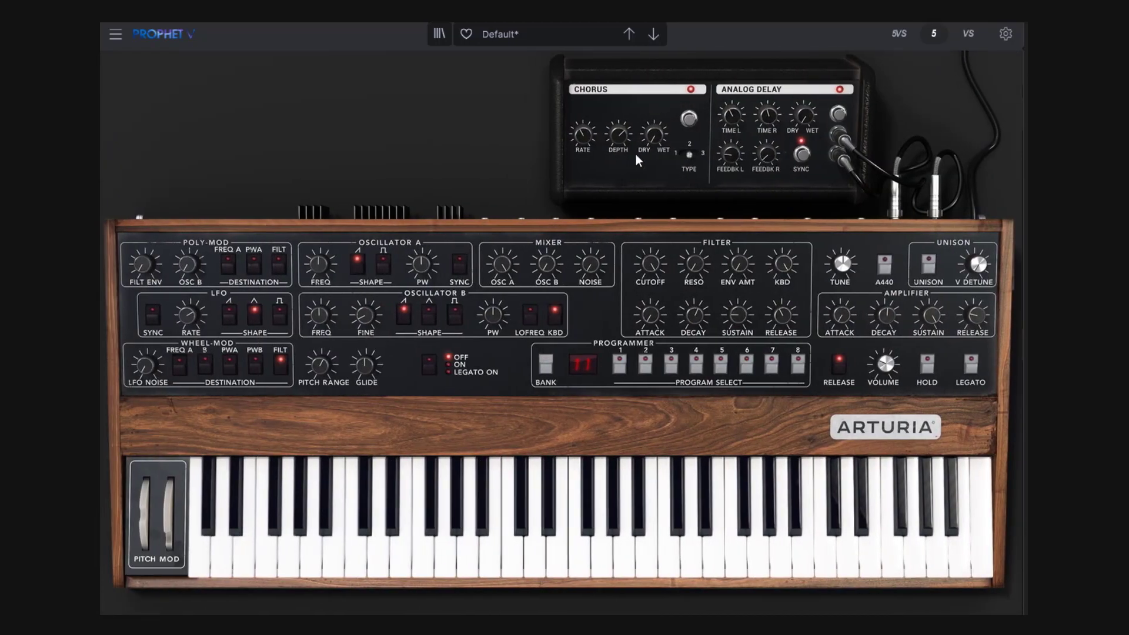
pyautogui.click(968, 36)
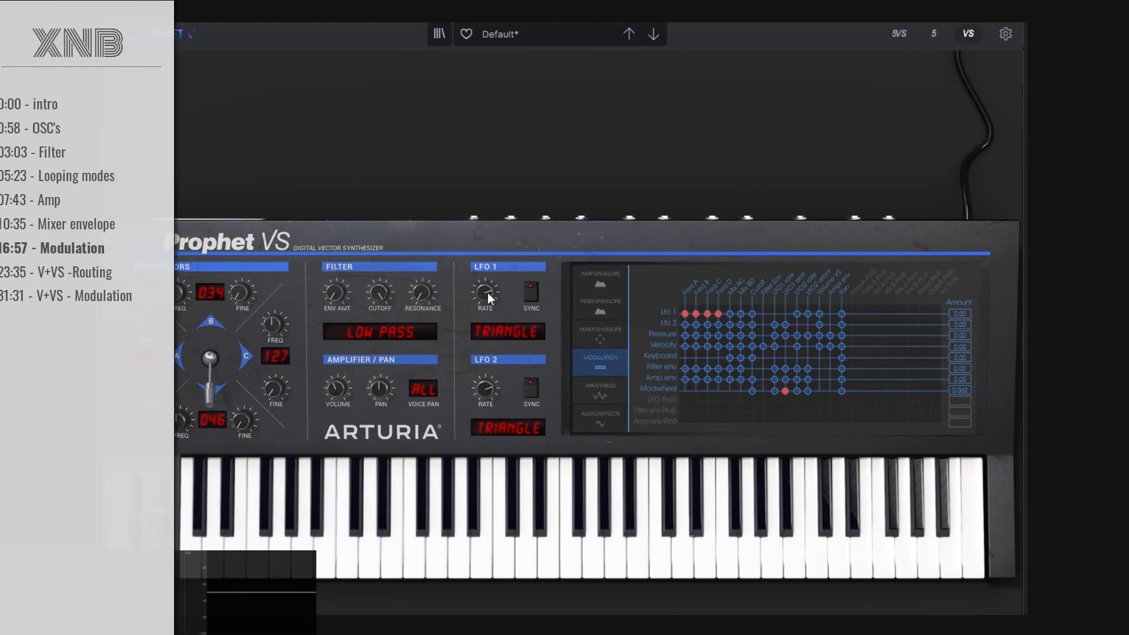
# Clear the LFO 1 routings to the frequencies of oscillators A, B, C and D in the modulation matrix
pyautogui.click(685, 313)
pyautogui.click(717, 313)
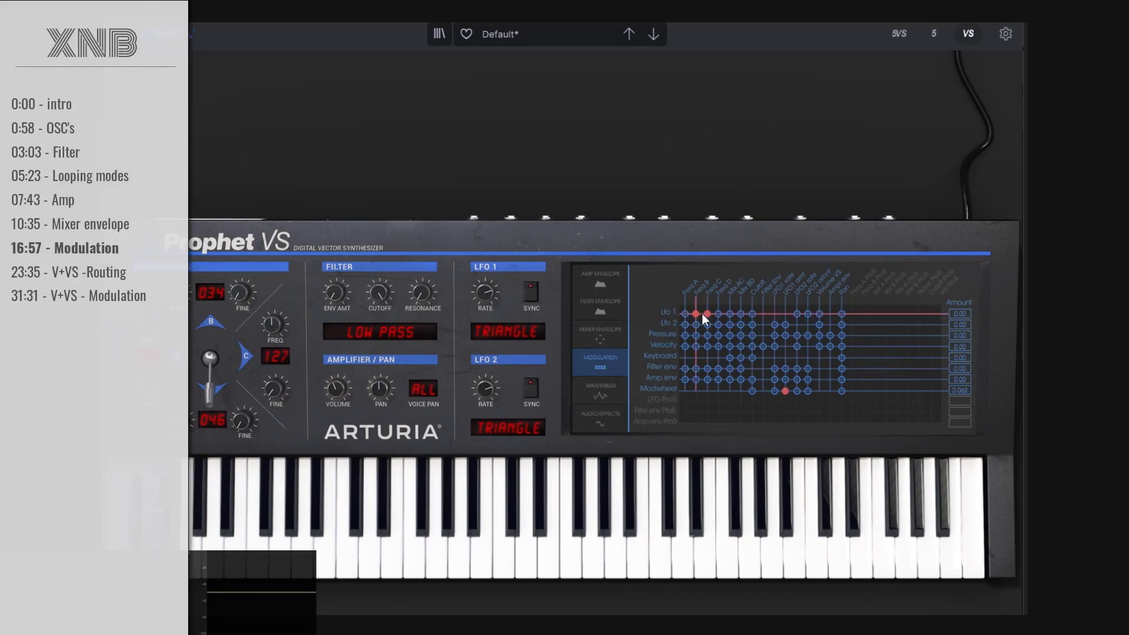
pyautogui.click(697, 313)
pyautogui.click(708, 313)
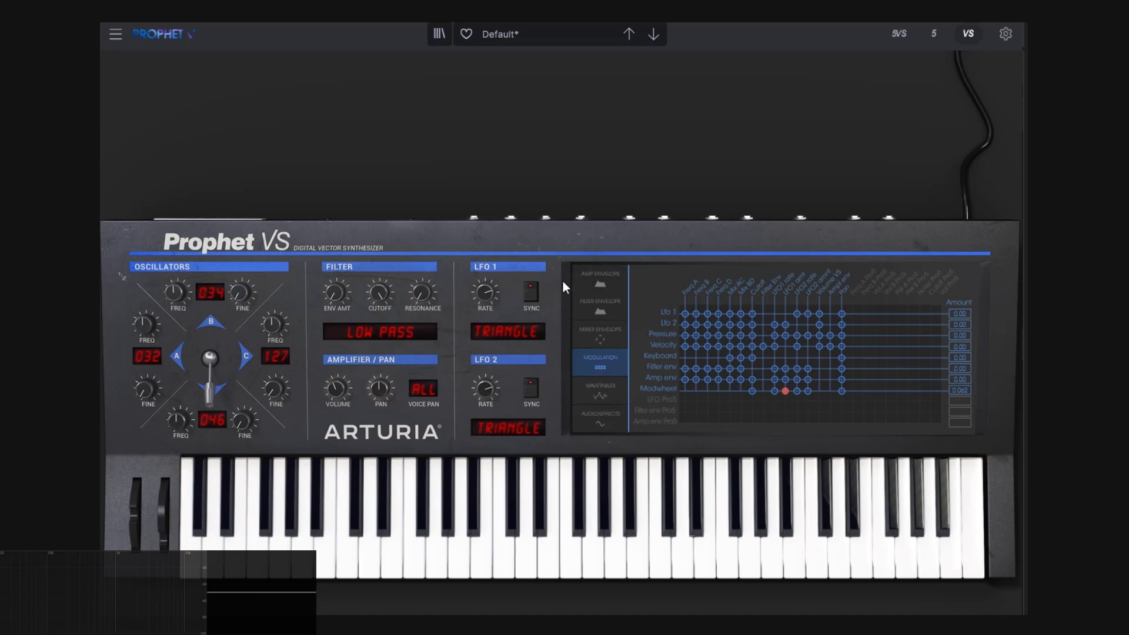
# Enable sync on LFO 1 and try its Random wave before returning it to Triangle
pyautogui.click(507, 333)
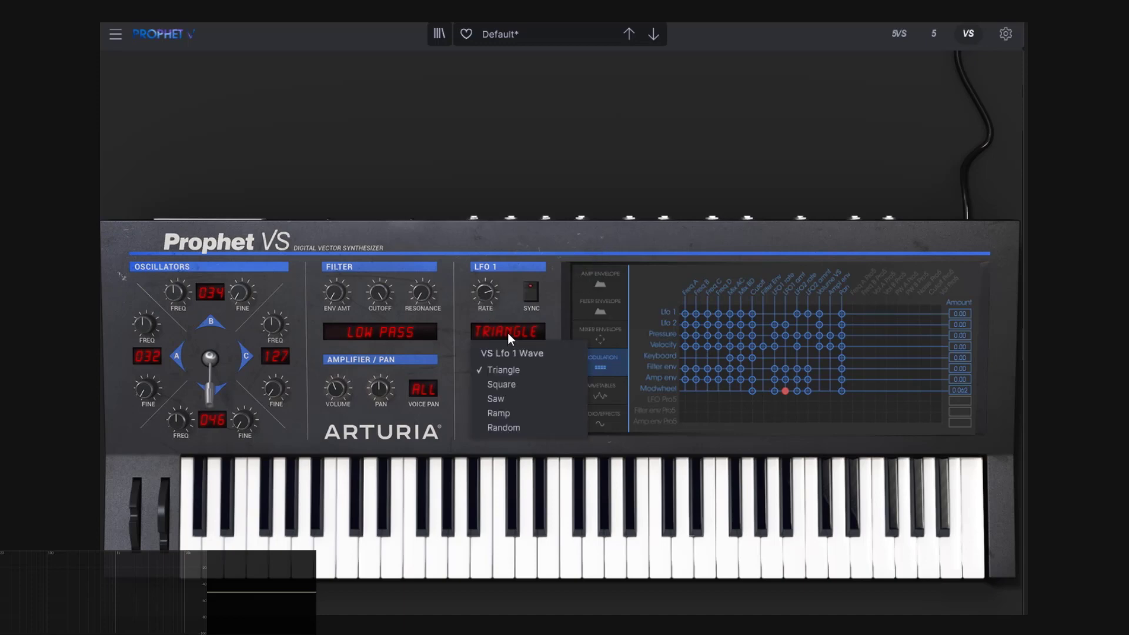
pyautogui.click(512, 429)
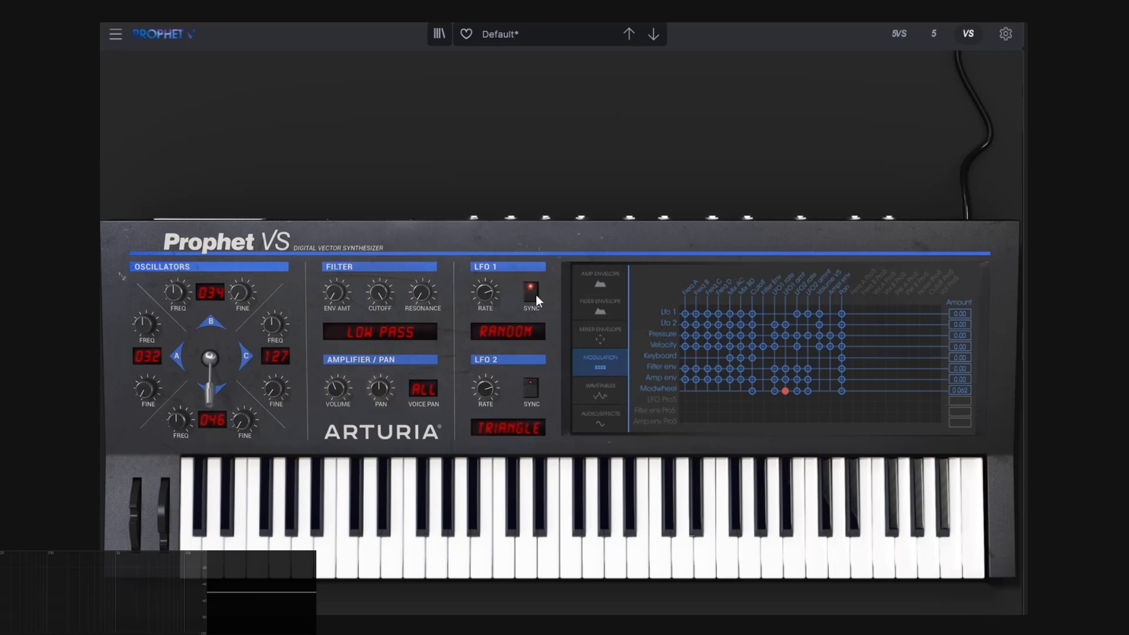
pyautogui.click(510, 335)
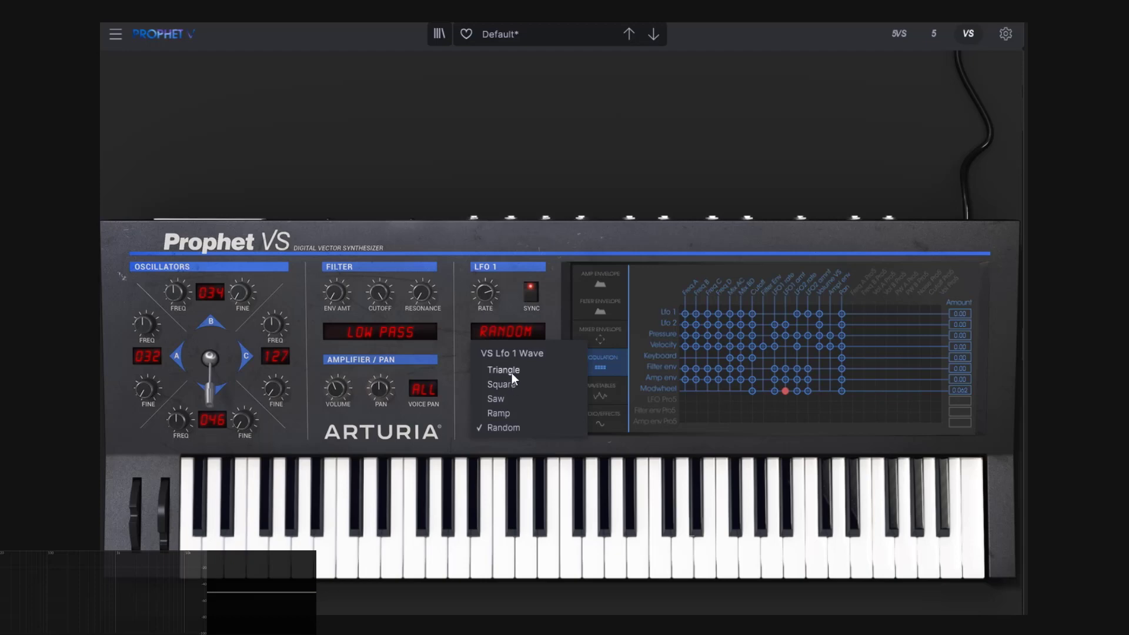
pyautogui.click(509, 370)
pyautogui.moveTo(493, 291); pyautogui.dragTo(491, 297)
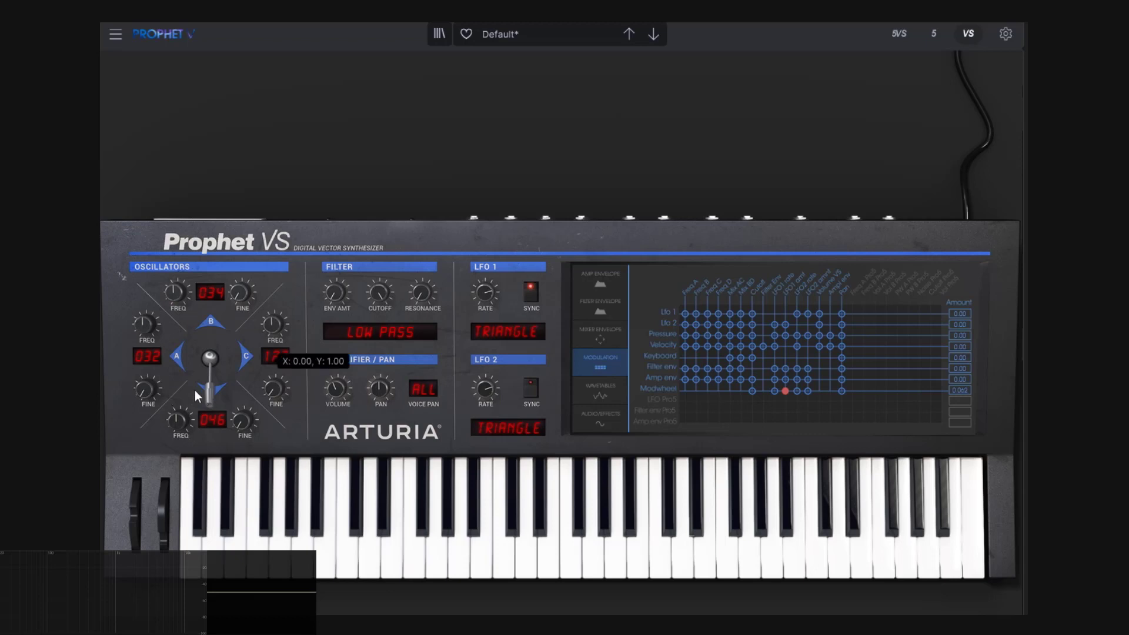
# Move the vector joystick to oscillator A and check the mixer envelope before returning to the modulation matrix
pyautogui.moveTo(195, 389); pyautogui.dragTo(163, 357)
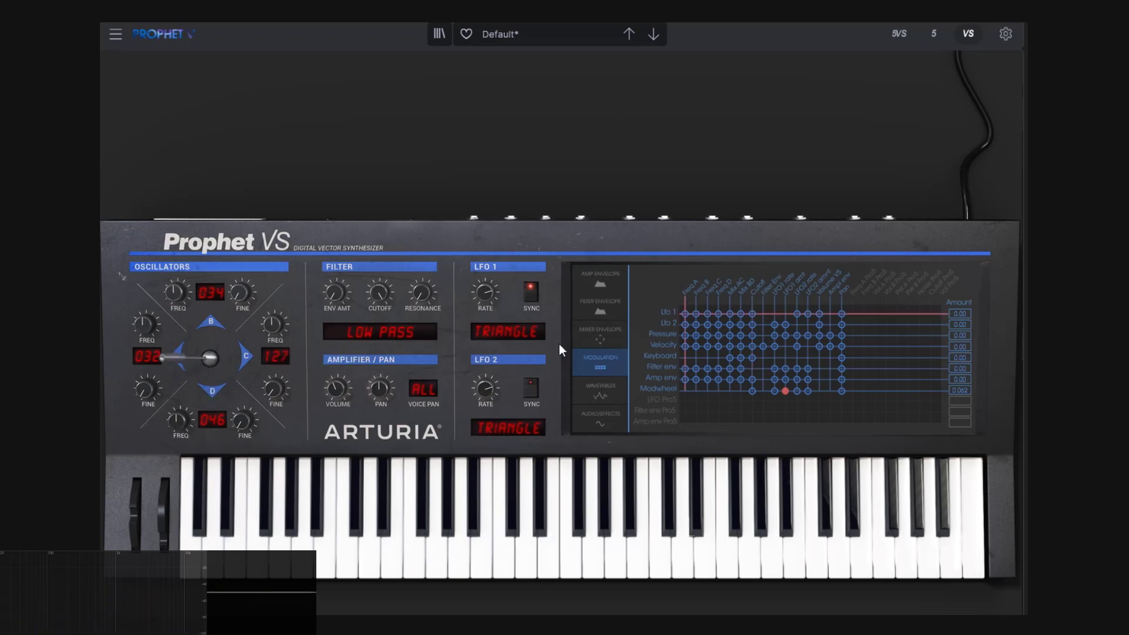
pyautogui.click(592, 339)
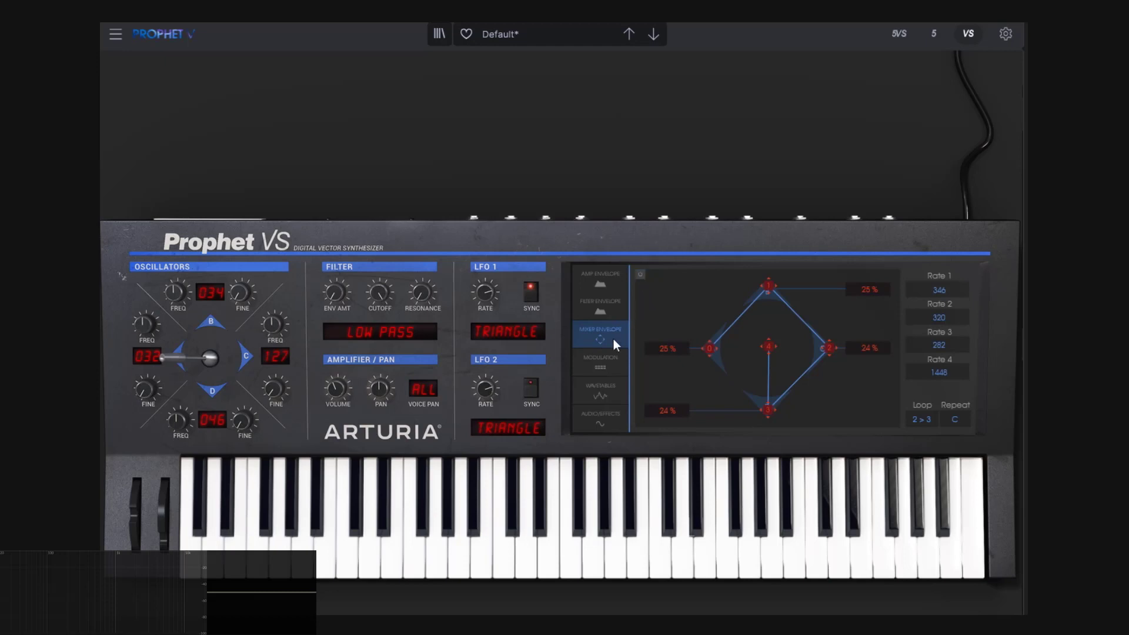
pyautogui.click(596, 364)
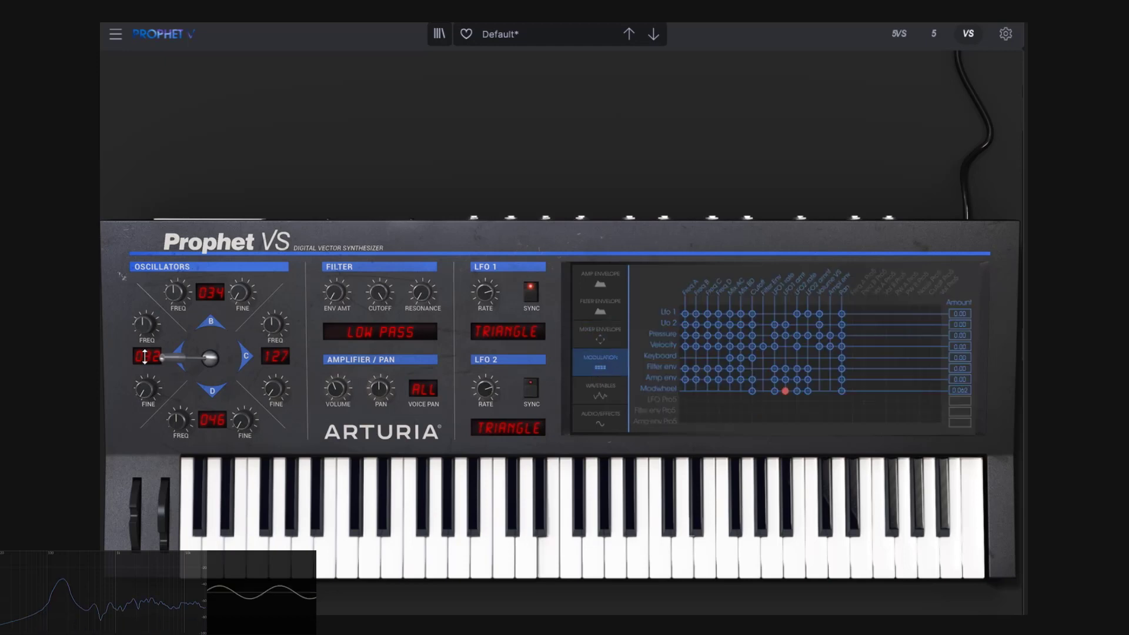
# Move the vector joystick to oscillator B and adjust the low-pass filter's cutoff
pyautogui.moveTo(167, 354); pyautogui.dragTo(266, 301)
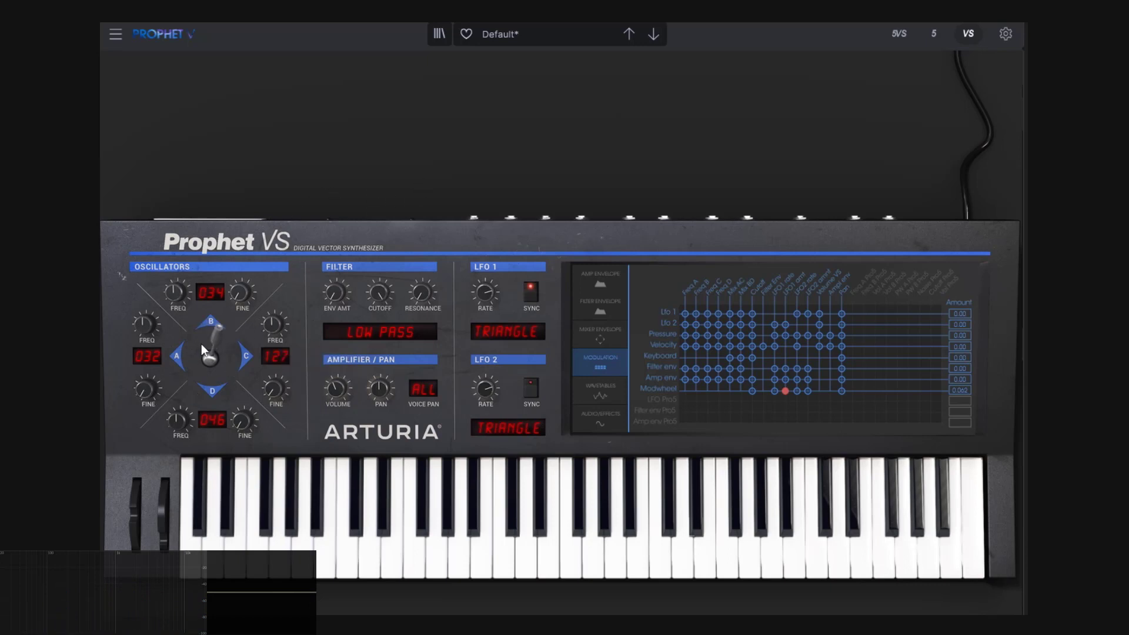
pyautogui.moveTo(214, 338); pyautogui.dragTo(327, 258)
pyautogui.moveTo(381, 296); pyautogui.dragTo(383, 297)
pyautogui.moveTo(380, 295)
pyautogui.mouseDown()
pyautogui.moveTo(380, 307)
pyautogui.moveTo(380, 298)
pyautogui.mouseUp()
pyautogui.moveTo(211, 324)
pyautogui.mouseDown()
pyautogui.moveTo(188, 371)
pyautogui.moveTo(202, 306)
pyautogui.mouseUp()
# Replace the Modwheel routing with LFO 1 modulating Cutoff and oscillator B's frequency at amount 1.00, trying different LFO 1 rates
pyautogui.moveTo(959, 314); pyautogui.dragTo(953, 311)
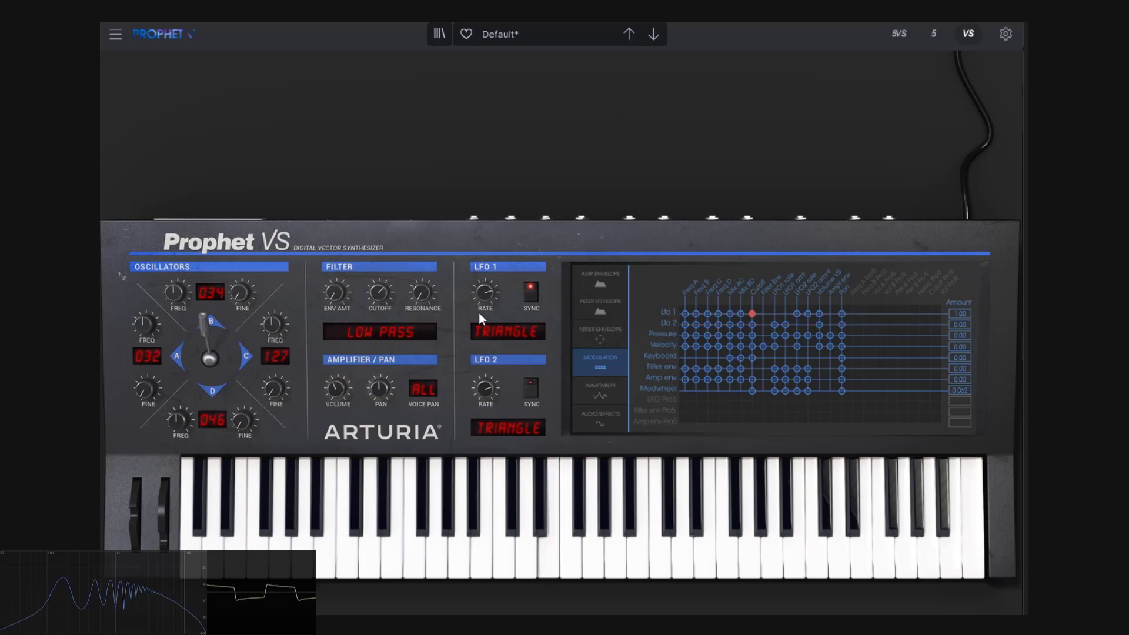
pyautogui.moveTo(493, 296); pyautogui.dragTo(493, 335)
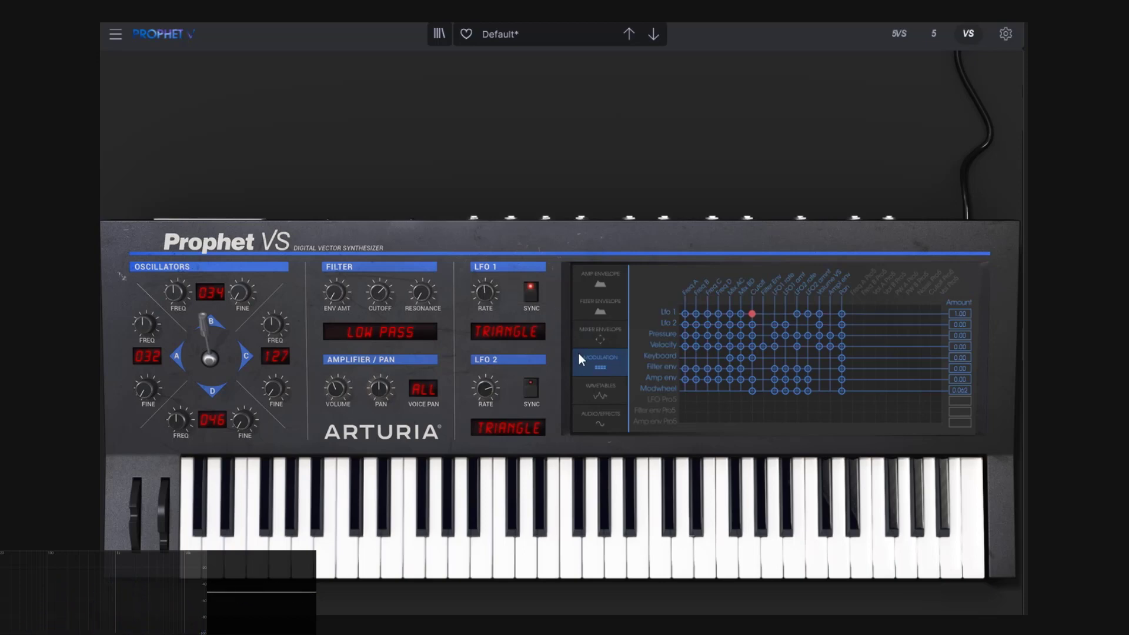
pyautogui.click(697, 312)
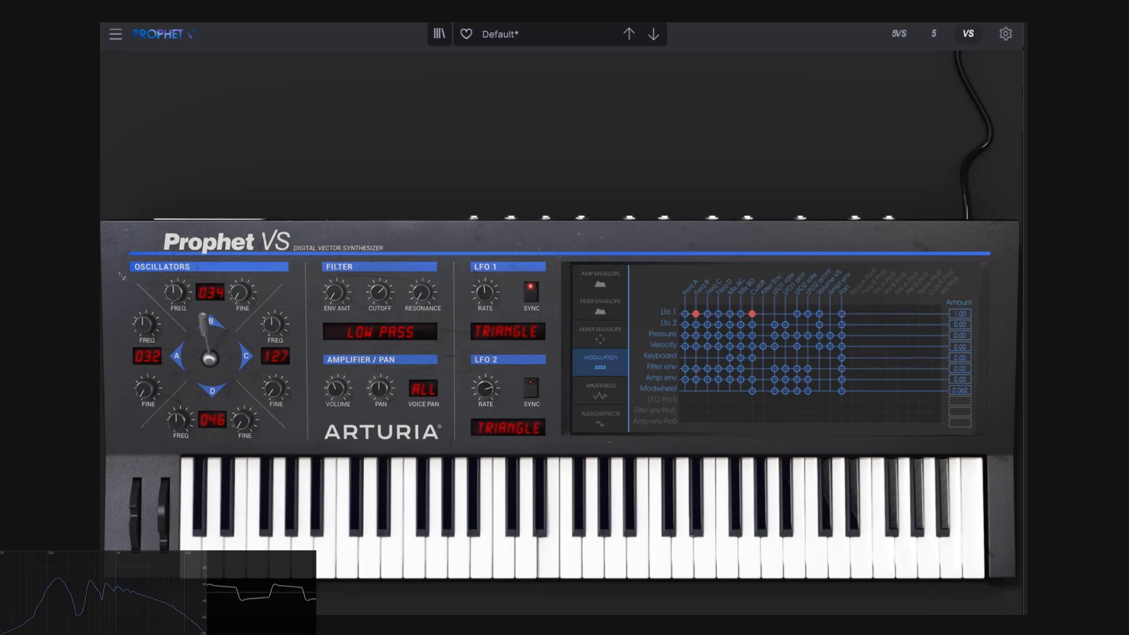
pyautogui.moveTo(959, 313); pyautogui.dragTo(959, 354)
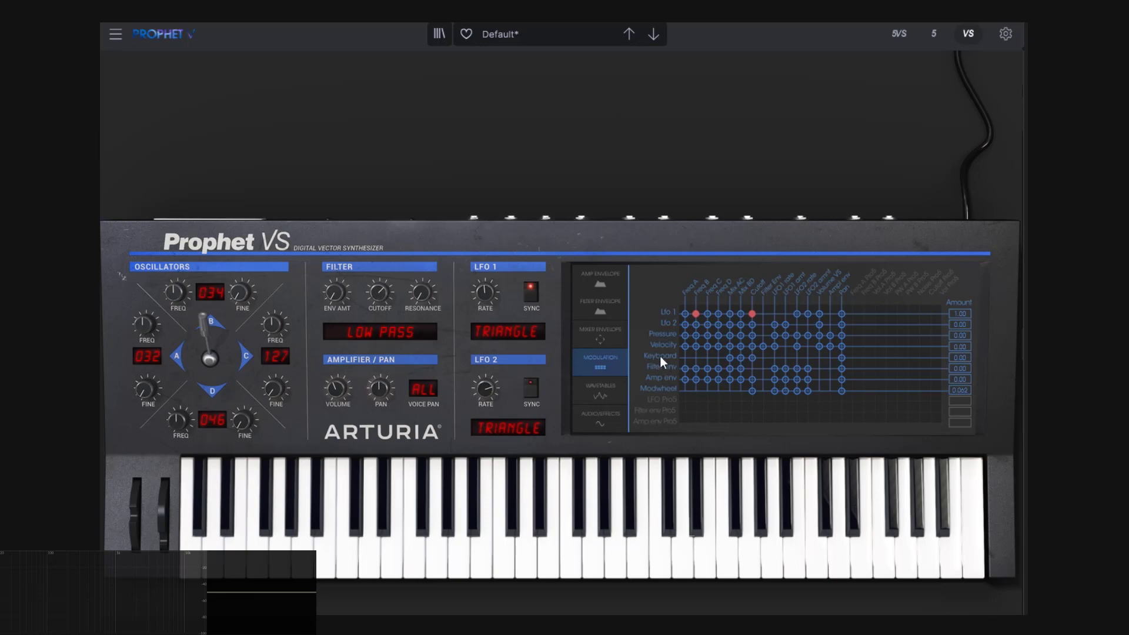
# Check the Prophet 5's filter keyboard tracking, and route Keyboard to Cutoff on the VS with an amount of 1.00
pyautogui.click(923, 33)
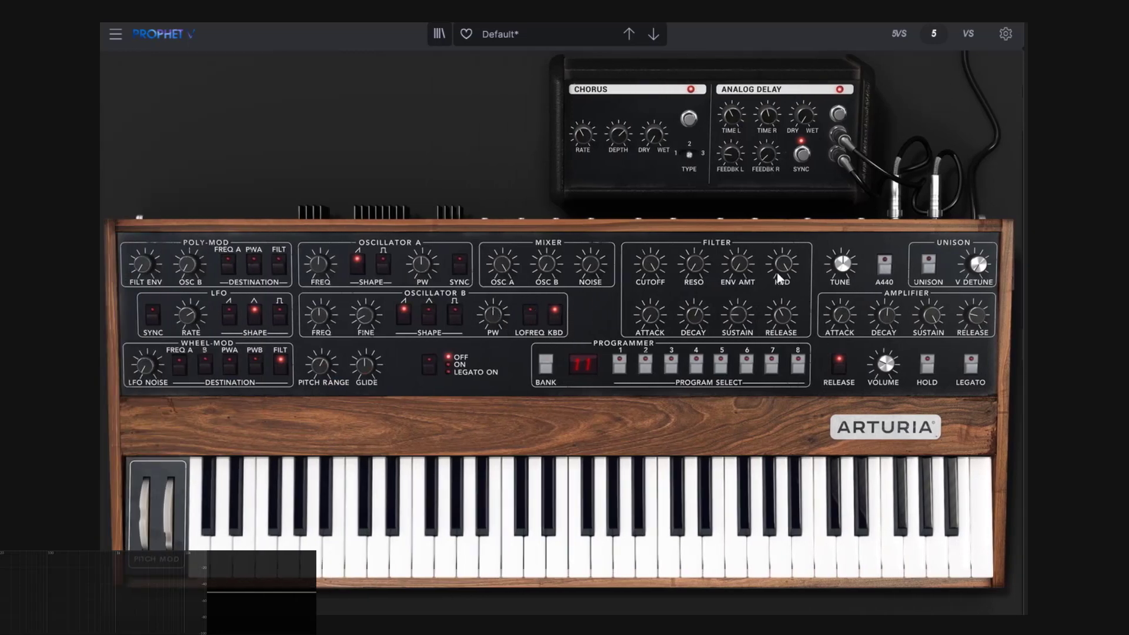
pyautogui.moveTo(842, 265)
pyautogui.click(968, 34)
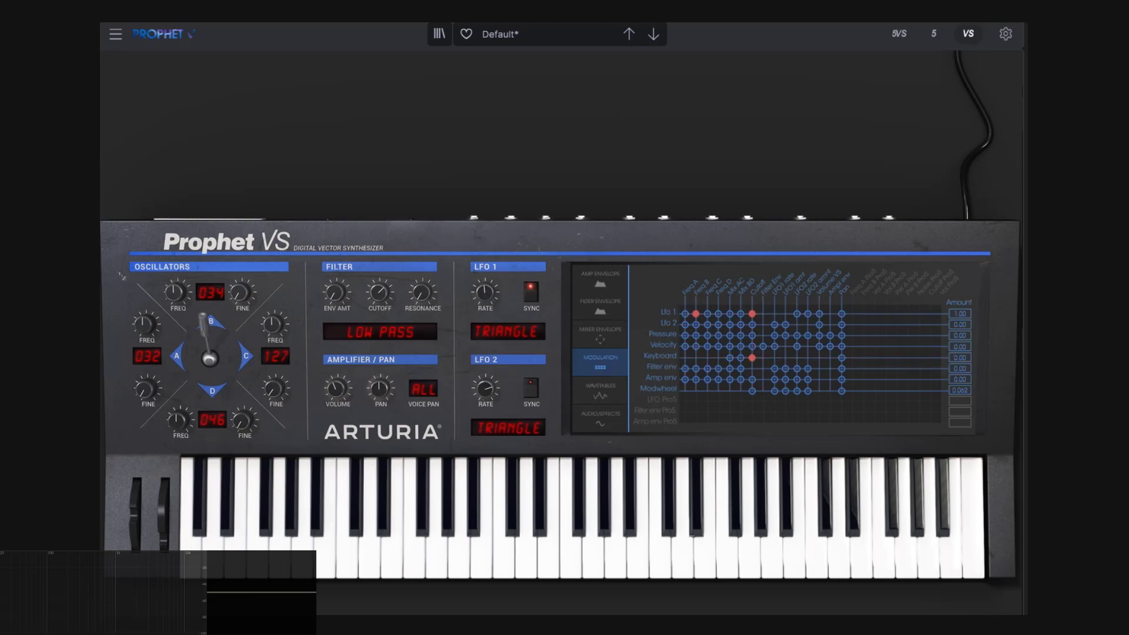
pyautogui.moveTo(958, 358); pyautogui.dragTo(958, 329)
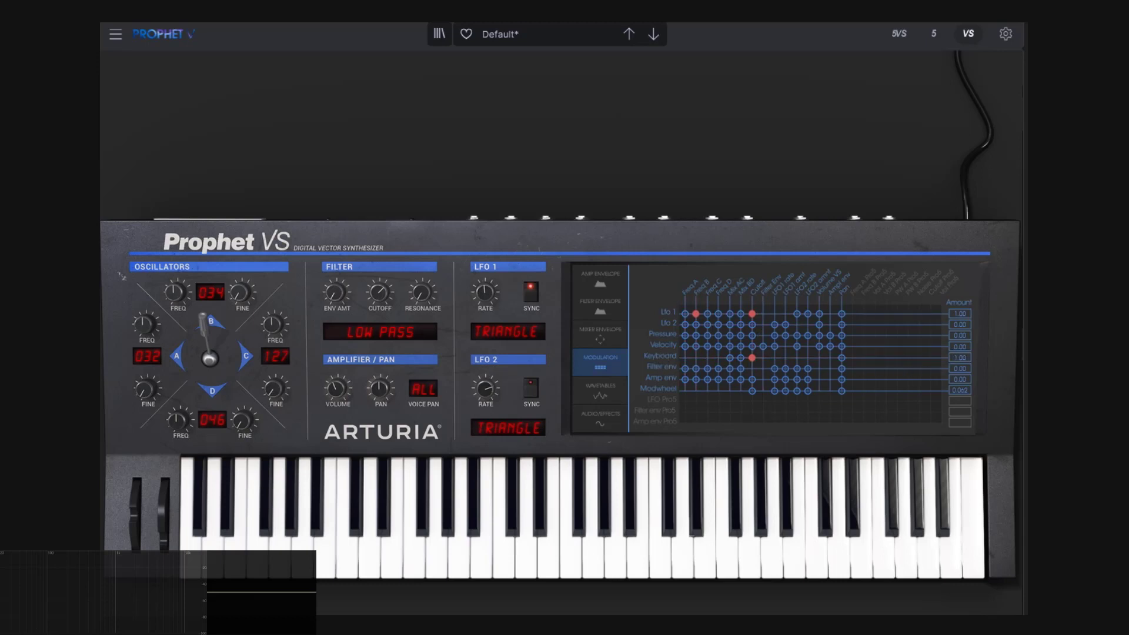
# Test the keyboard-tracked cutoff on the highest keys, and clear the LFO 1 and Keyboard routings from the modulation matrix
pyautogui.click(752, 313)
pyautogui.click(946, 565)
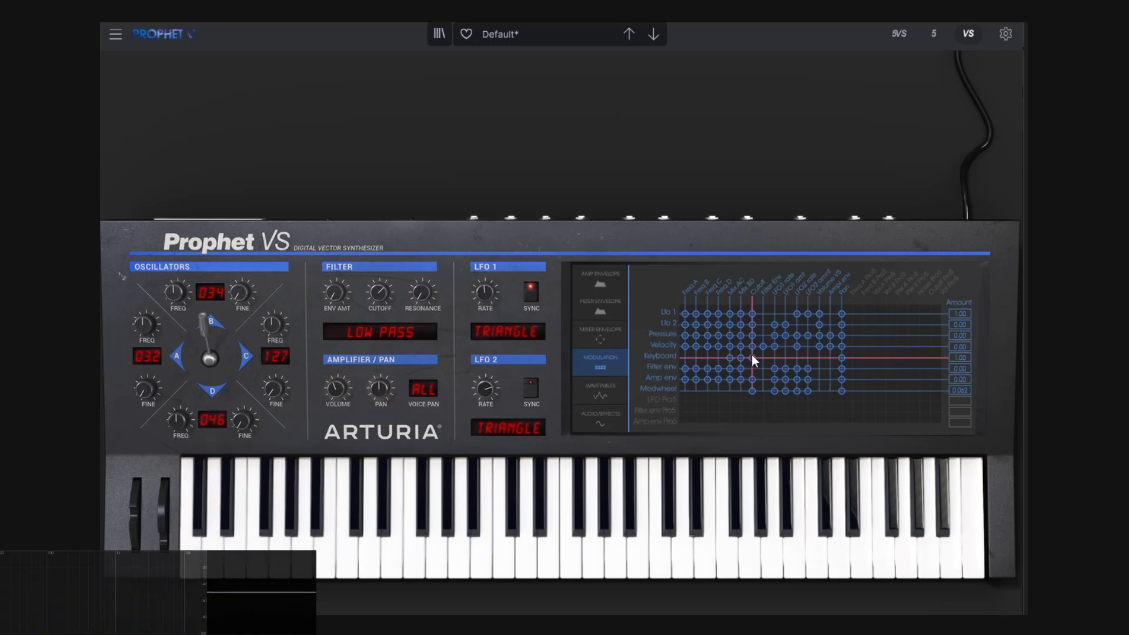
pyautogui.click(978, 532)
pyautogui.moveTo(898, 553); pyautogui.dragTo(961, 573)
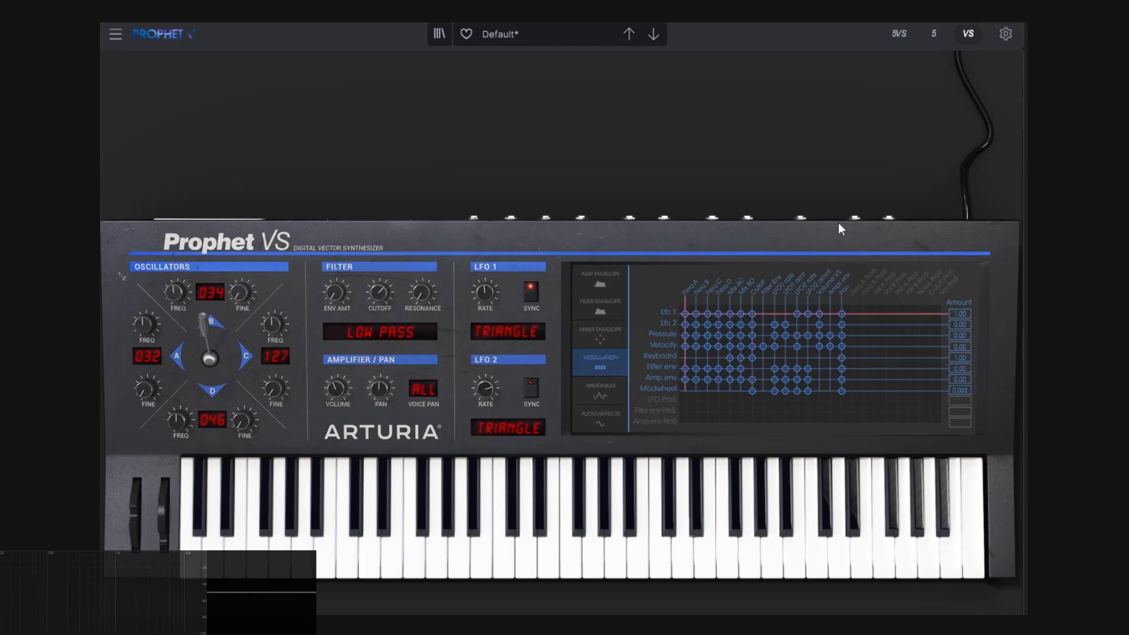
# Compare the Prophet 5's filter section with the VS, and return to the VS view
pyautogui.click(933, 35)
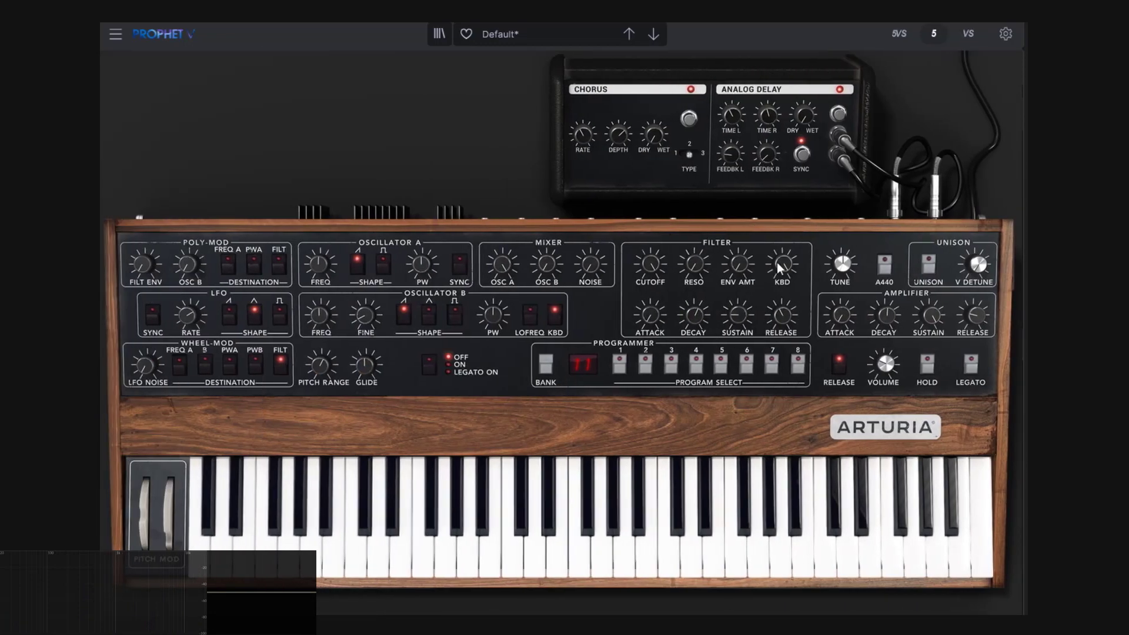
pyautogui.moveTo(842, 265)
pyautogui.click(967, 34)
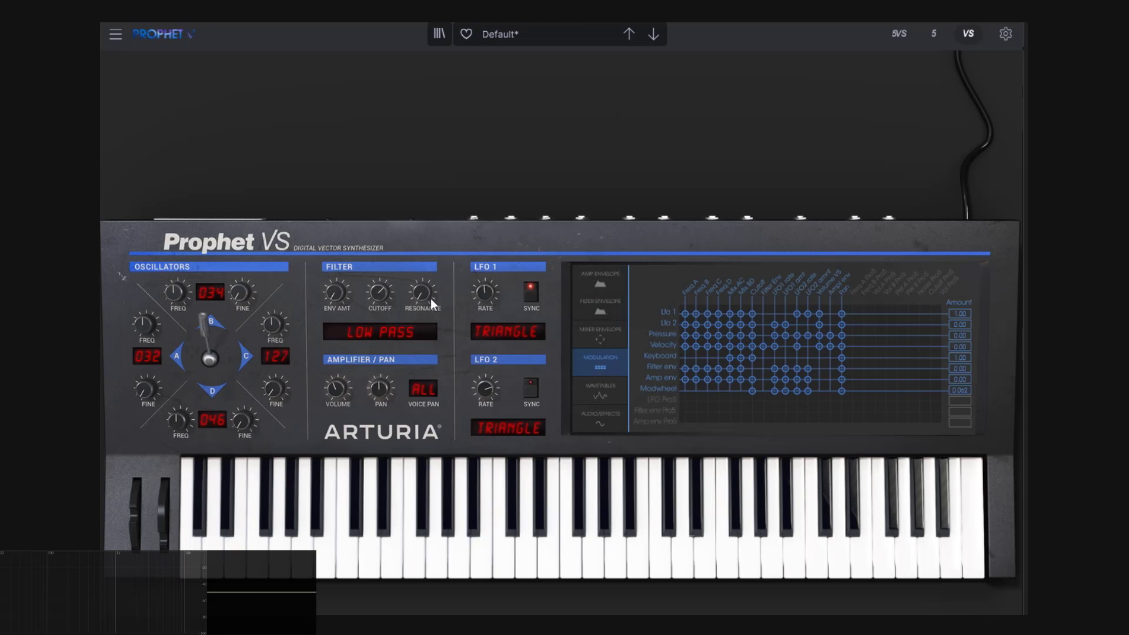
# Reshape the filter envelope into two peaks, with stage 0 at level 0.00 and stages 1 and 3 at level 1.00
pyautogui.click(615, 313)
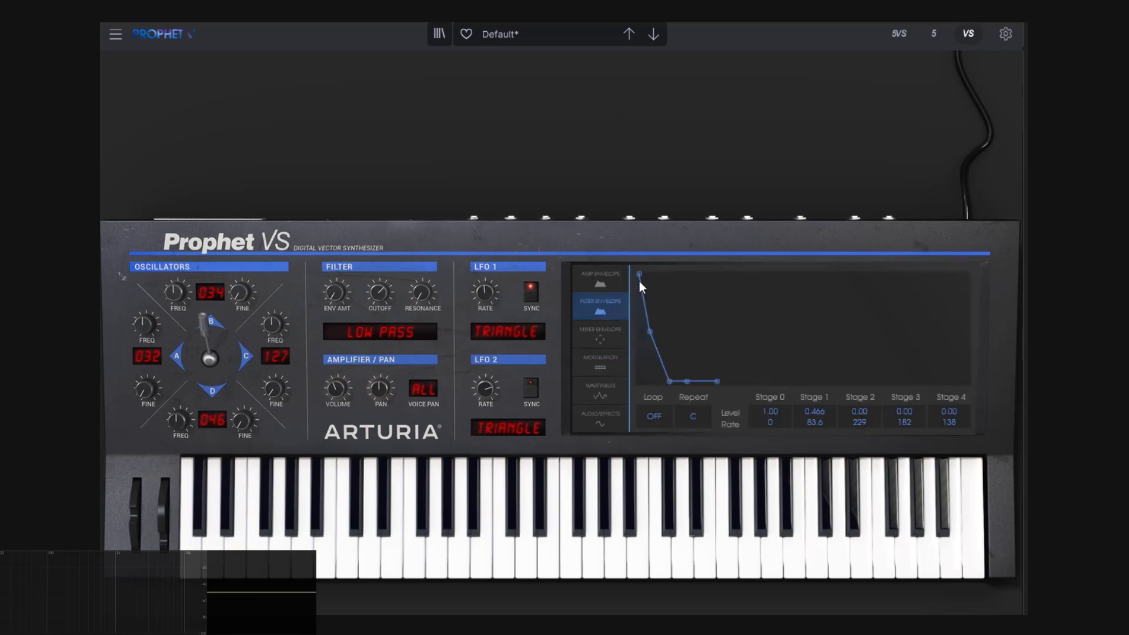
pyautogui.moveTo(639, 274); pyautogui.dragTo(640, 382)
pyautogui.moveTo(650, 331); pyautogui.dragTo(661, 274)
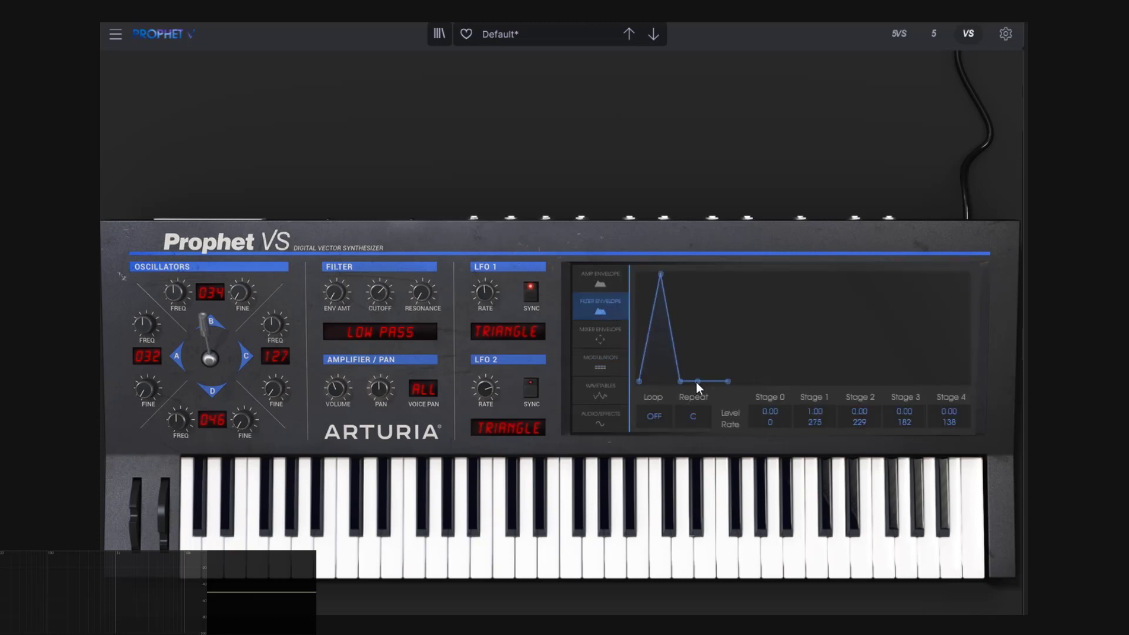
pyautogui.moveTo(697, 381); pyautogui.dragTo(694, 274)
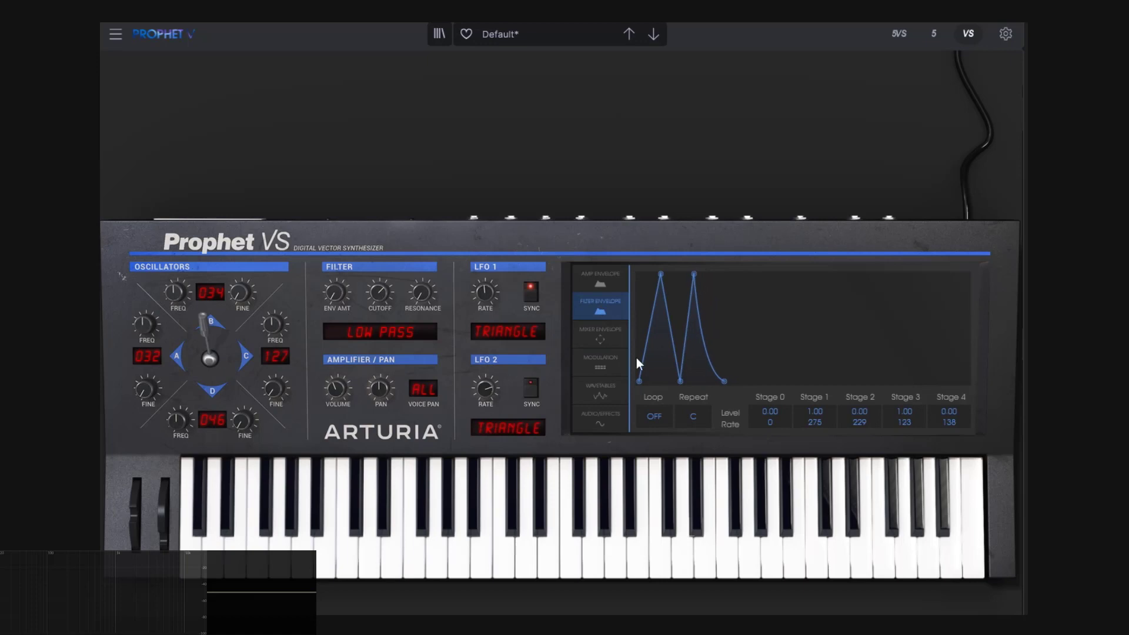
# Route Filter env to all four oscillator frequencies at amount 1.00, and shorten the filter envelope's stage 1 rate to about 75
pyautogui.click(600, 360)
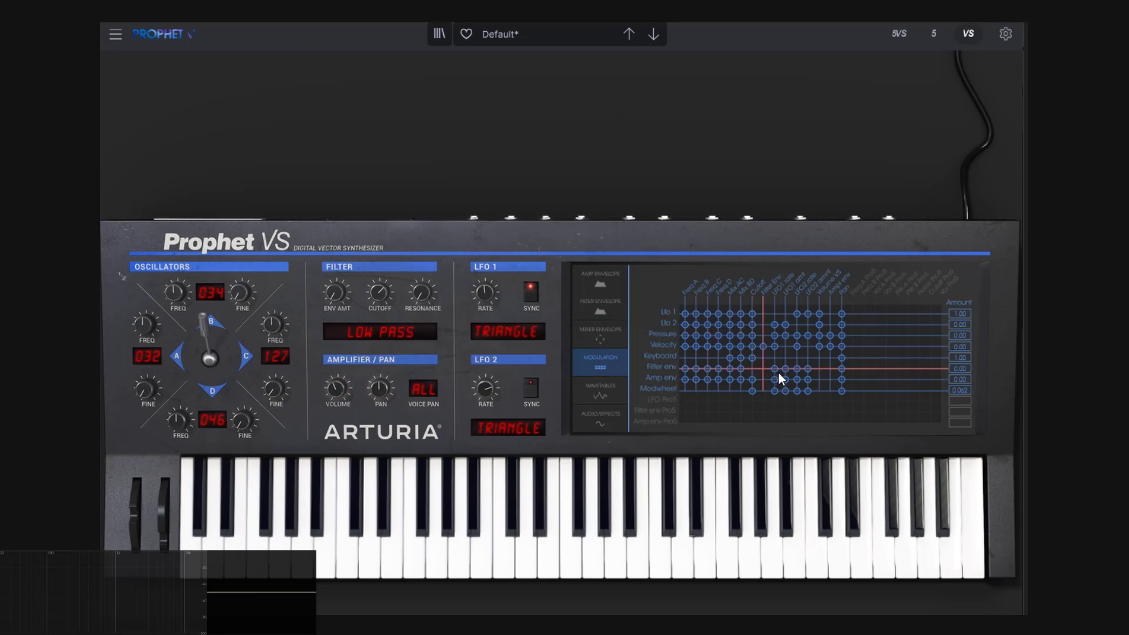
pyautogui.click(763, 346)
pyautogui.click(697, 368)
pyautogui.click(708, 368)
pyautogui.click(719, 368)
pyautogui.click(611, 308)
pyautogui.moveTo(663, 276); pyautogui.dragTo(652, 276)
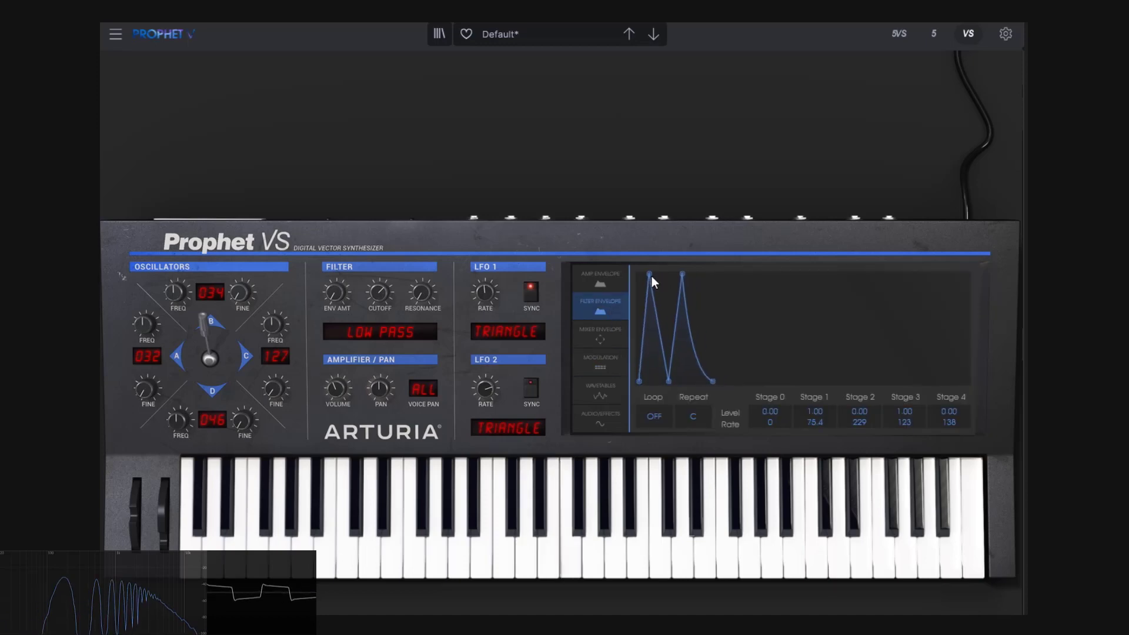
# Replace the Filter env routing with Amp env modulating all four oscillator frequencies at amount 1.00
pyautogui.click(609, 358)
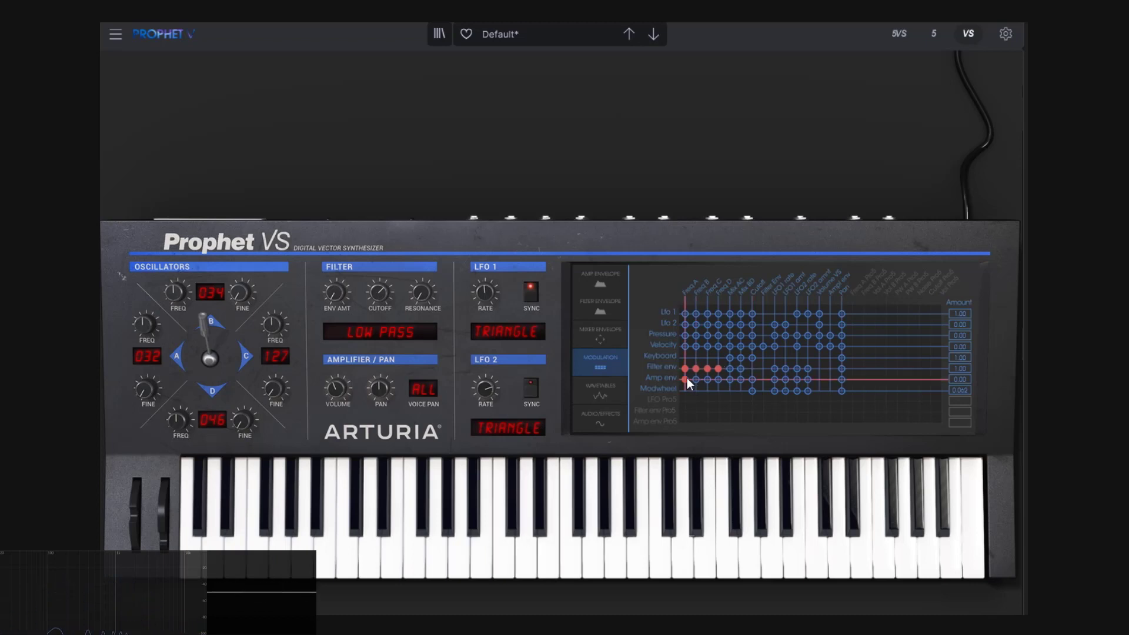
pyautogui.click(718, 379)
pyautogui.click(718, 368)
pyautogui.click(708, 368)
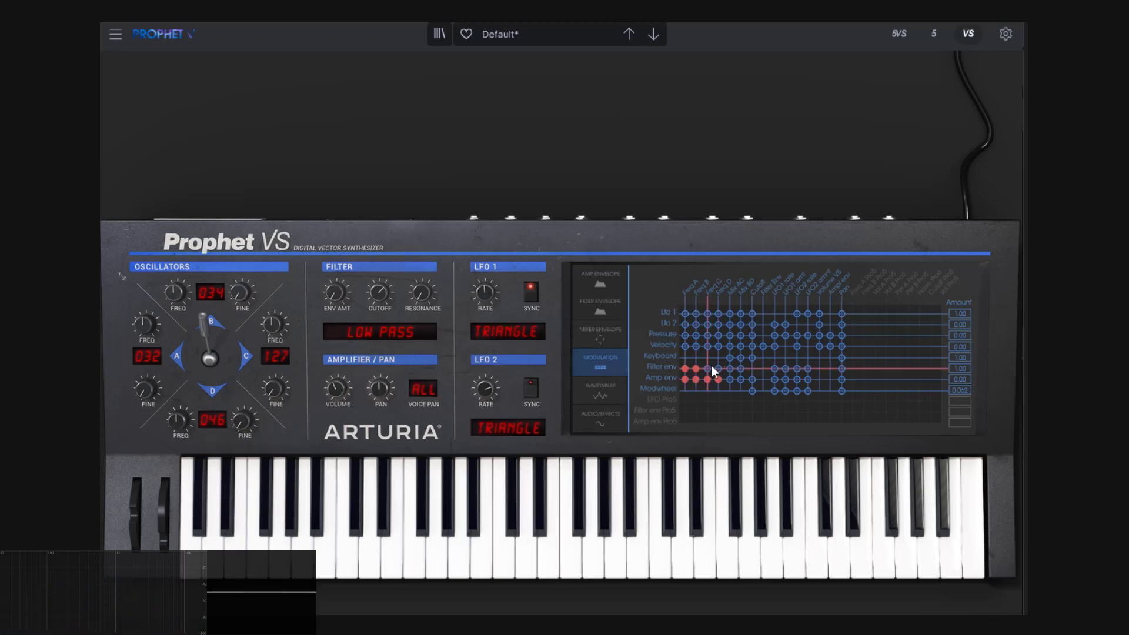
pyautogui.click(697, 368)
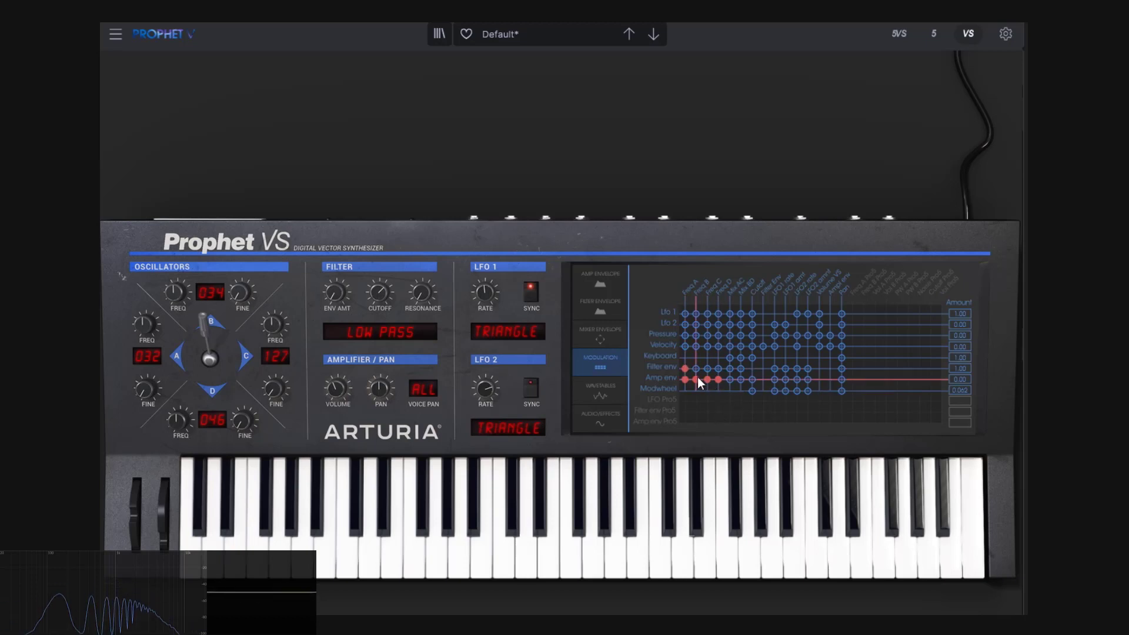
pyautogui.click(960, 369)
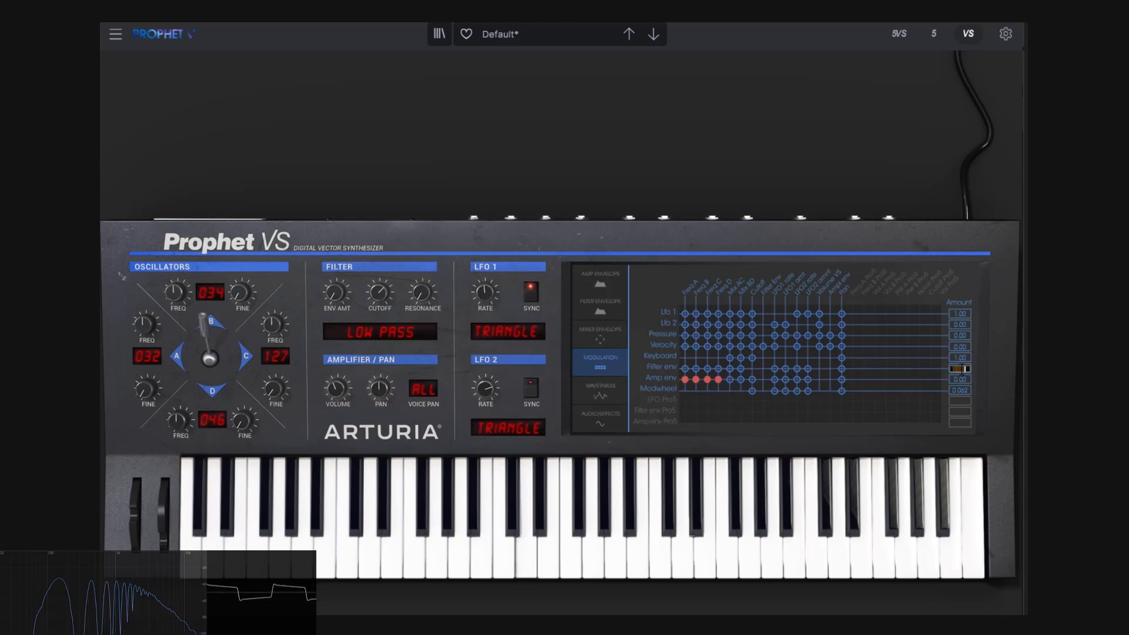
pyautogui.moveTo(959, 379); pyautogui.dragTo(959, 358)
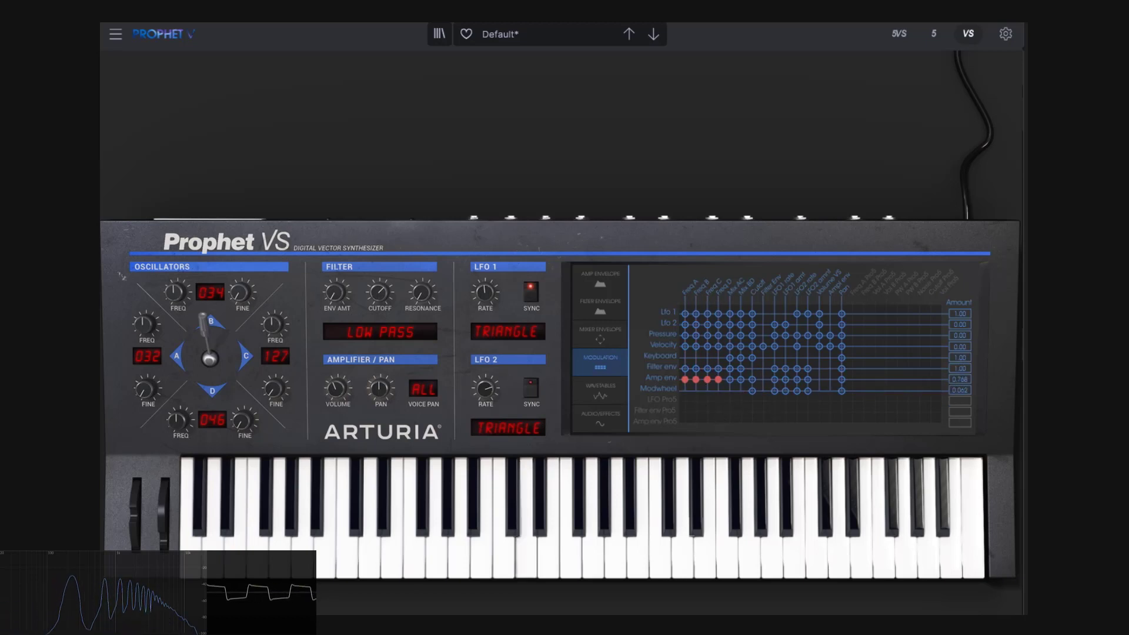
# Reshape the amp envelope into two peaks, with stages 0 and 2 at level 0.00 and stage 3 at level 0.980, rate 154
pyautogui.click(622, 290)
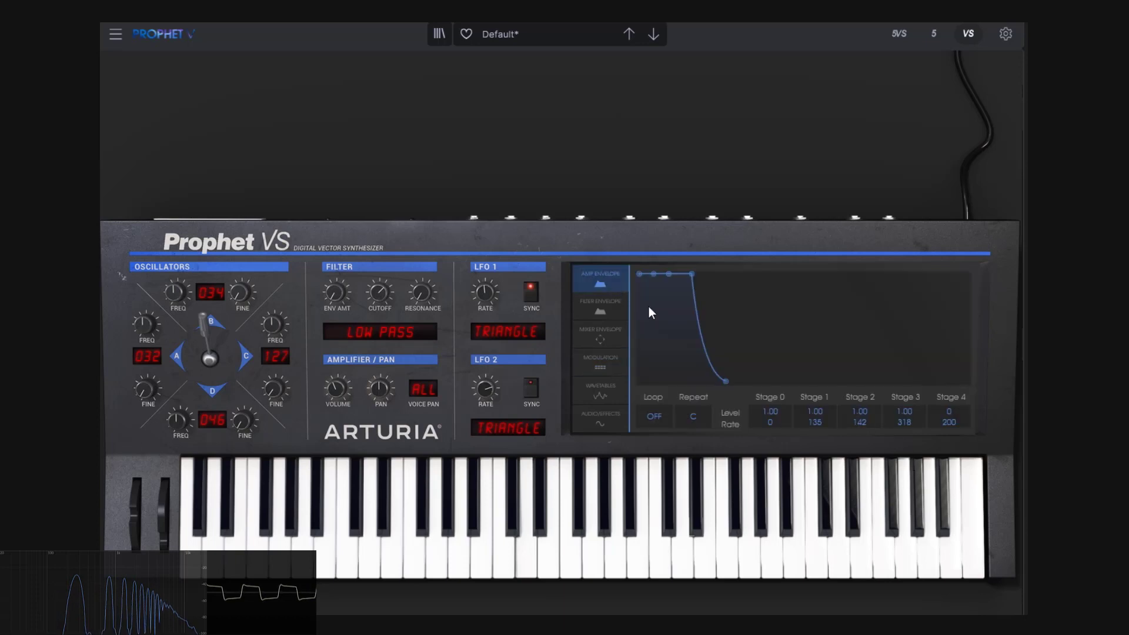
pyautogui.moveTo(640, 283); pyautogui.dragTo(652, 424)
pyautogui.moveTo(671, 276); pyautogui.dragTo(672, 408)
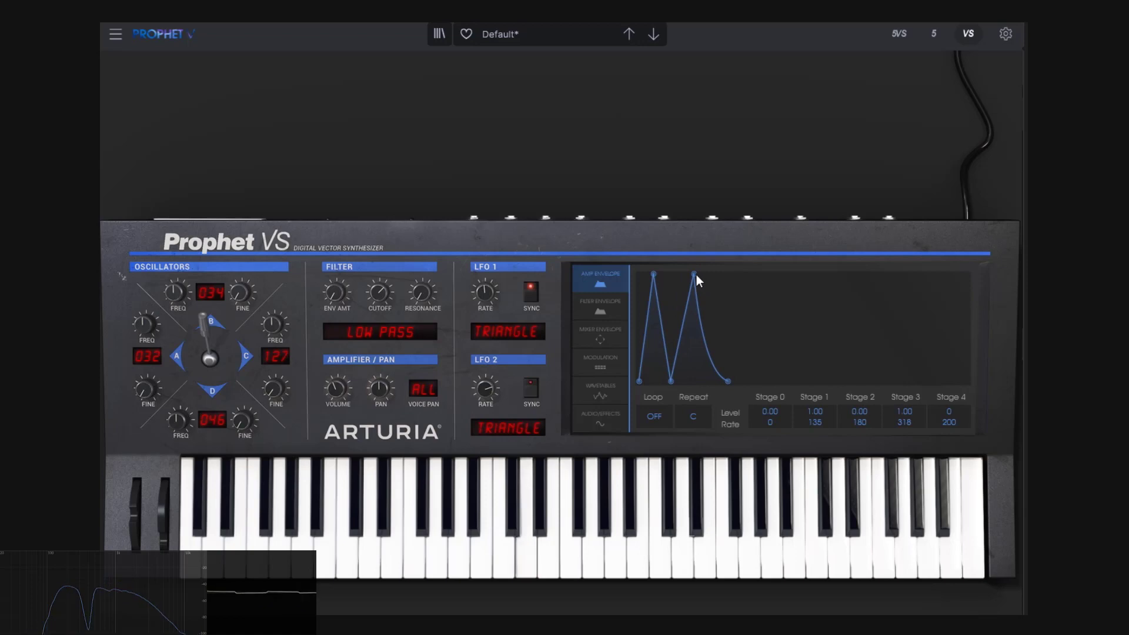
pyautogui.moveTo(696, 274); pyautogui.dragTo(689, 277)
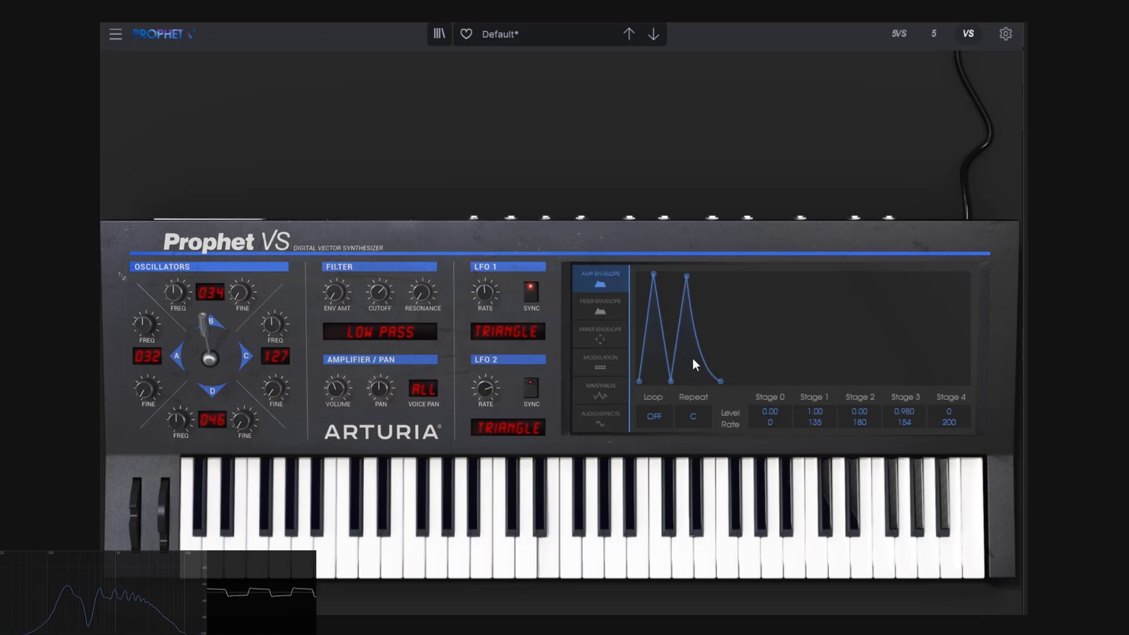
# Check the filter envelope, and switch the modulation of all four oscillator frequencies from Amp env back to Filter env
pyautogui.click(612, 307)
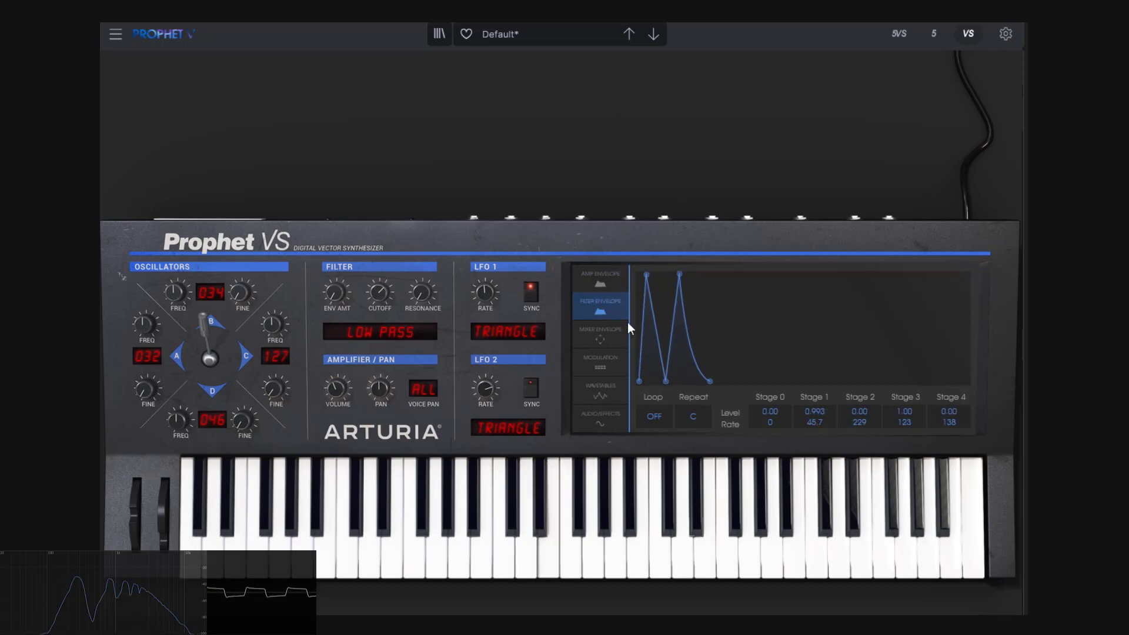
pyautogui.click(611, 370)
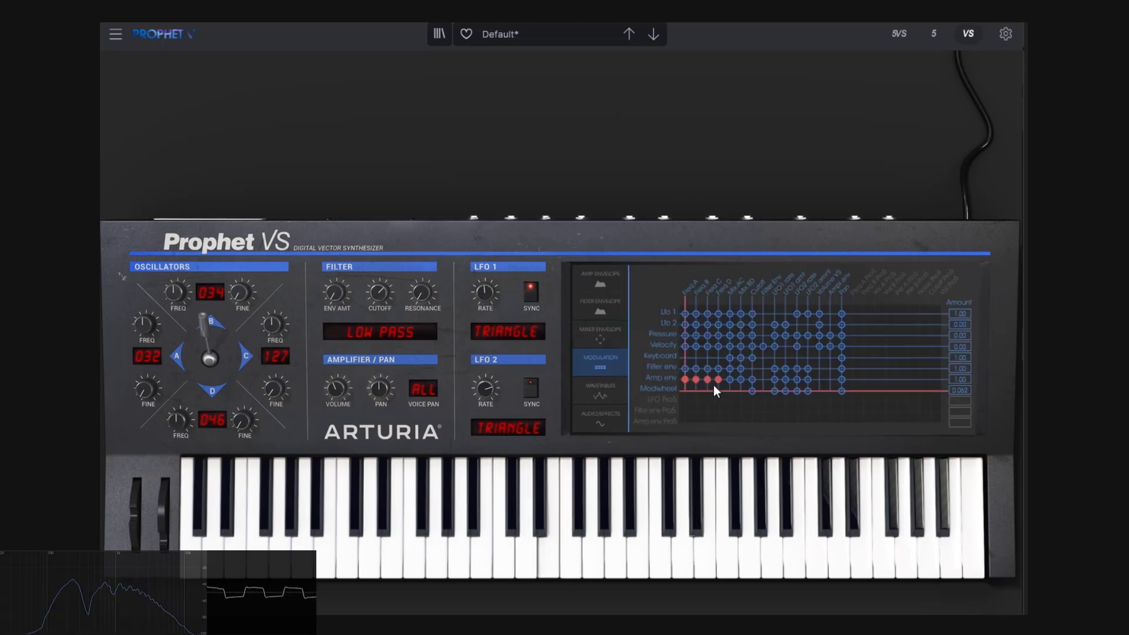
pyautogui.click(686, 369)
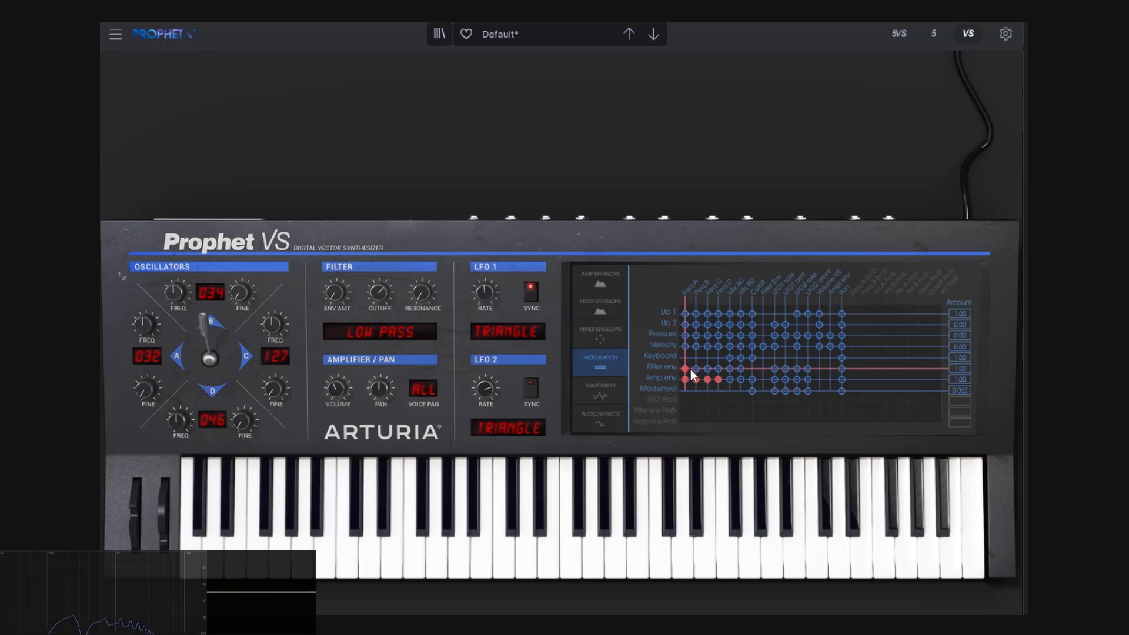
pyautogui.click(696, 368)
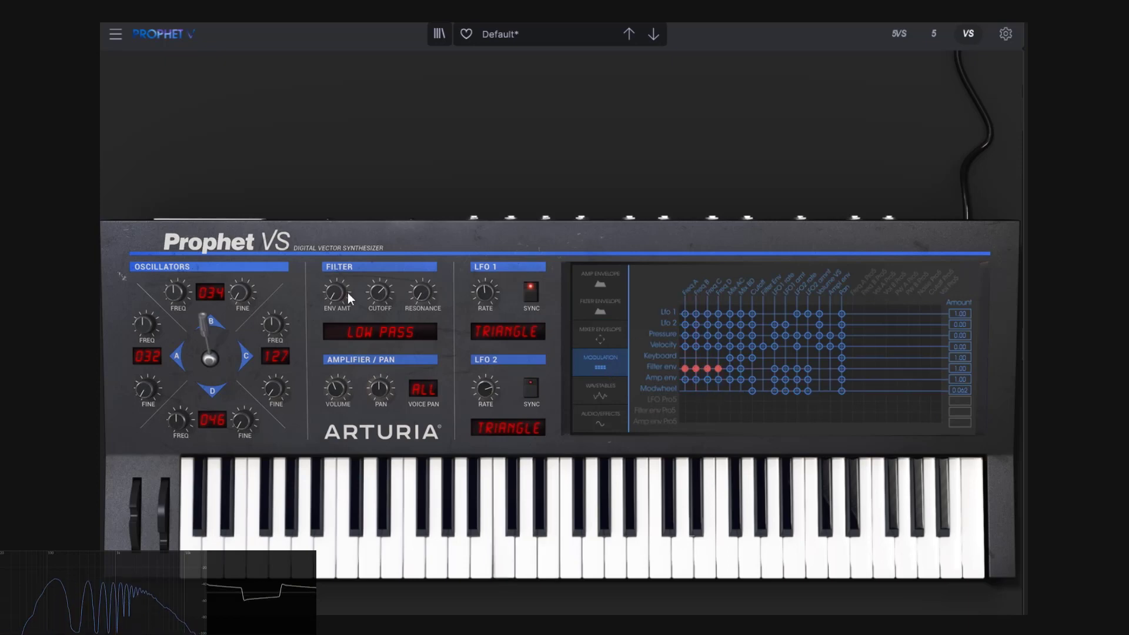
pyautogui.moveTo(344, 294)
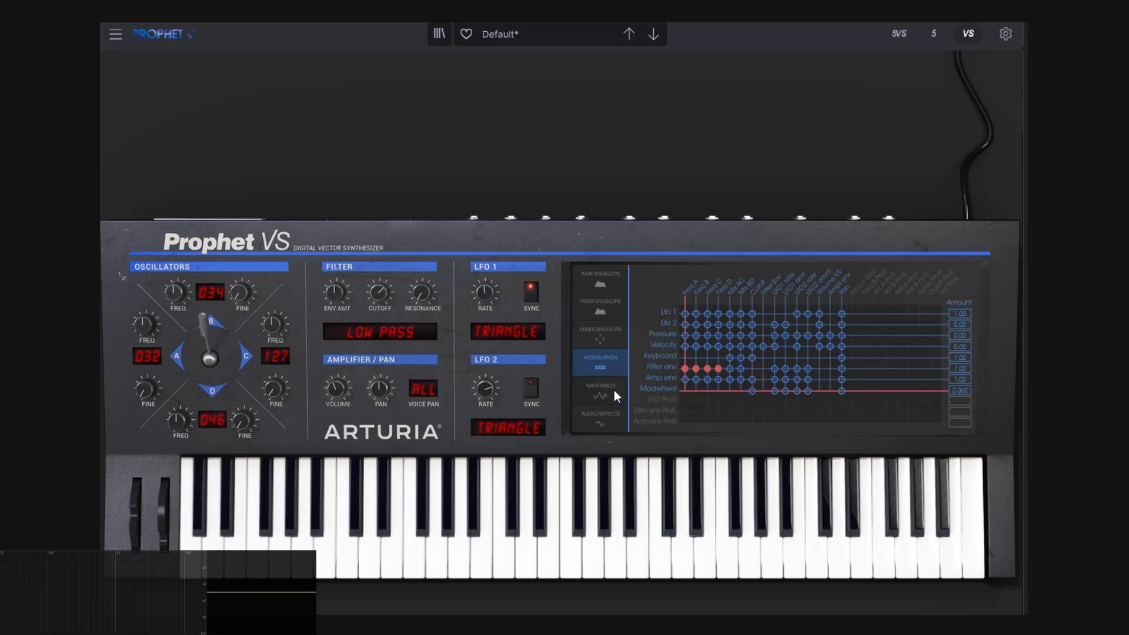
# Review the VS's mixer envelope, modulation, wavetables and audio/effects pages, and compare them with the Prophet 5 view
pyautogui.click(611, 331)
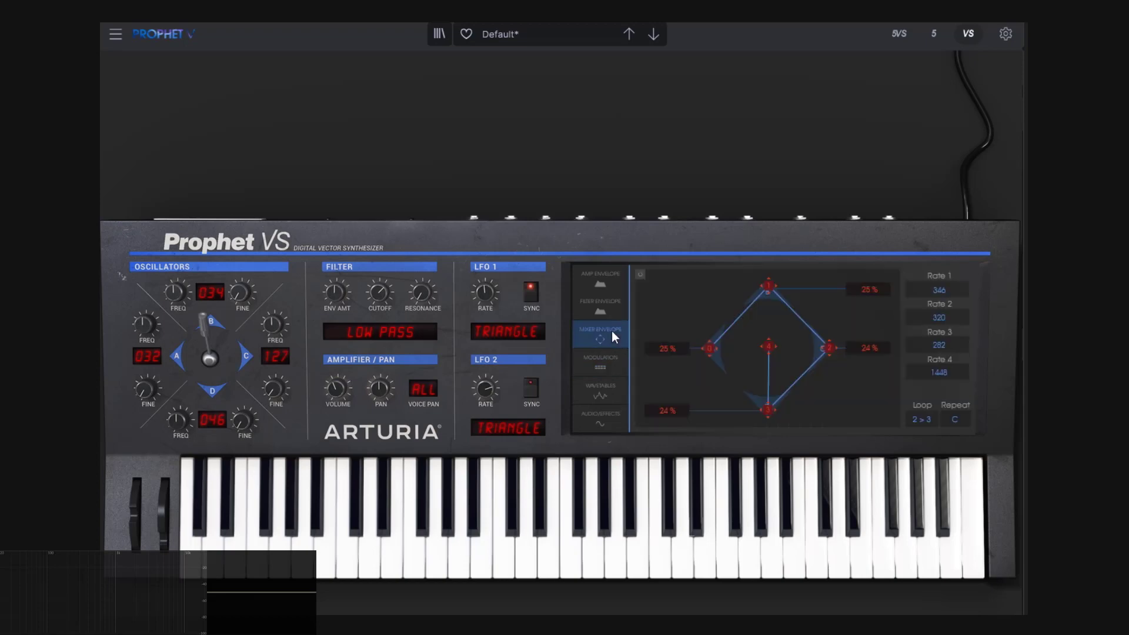
pyautogui.click(610, 365)
pyautogui.click(608, 391)
pyautogui.click(611, 417)
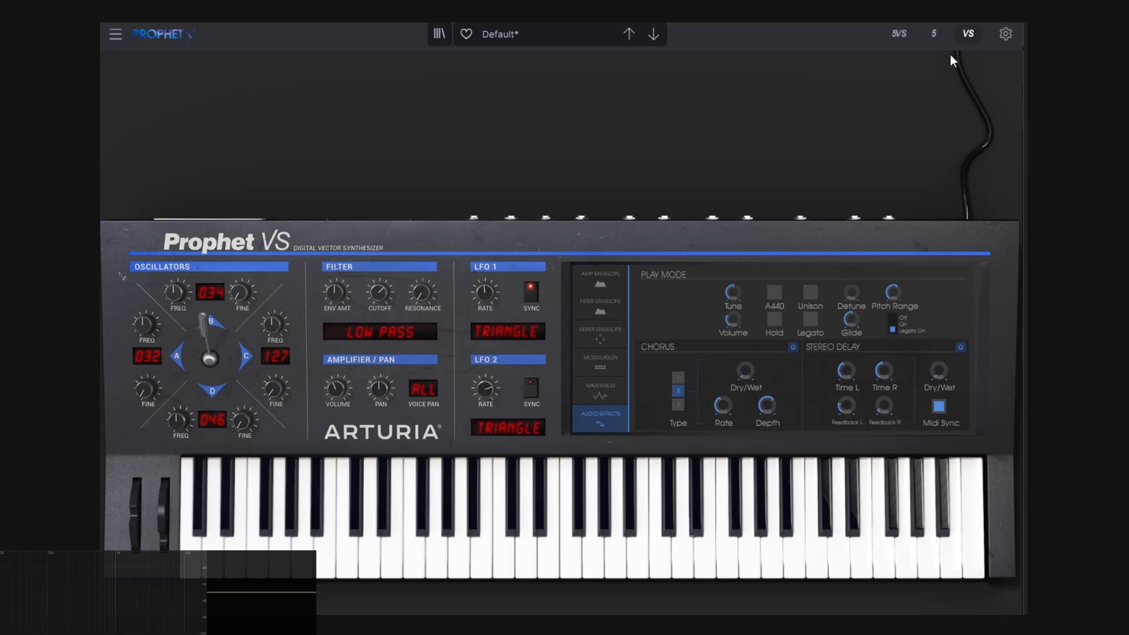
pyautogui.click(938, 38)
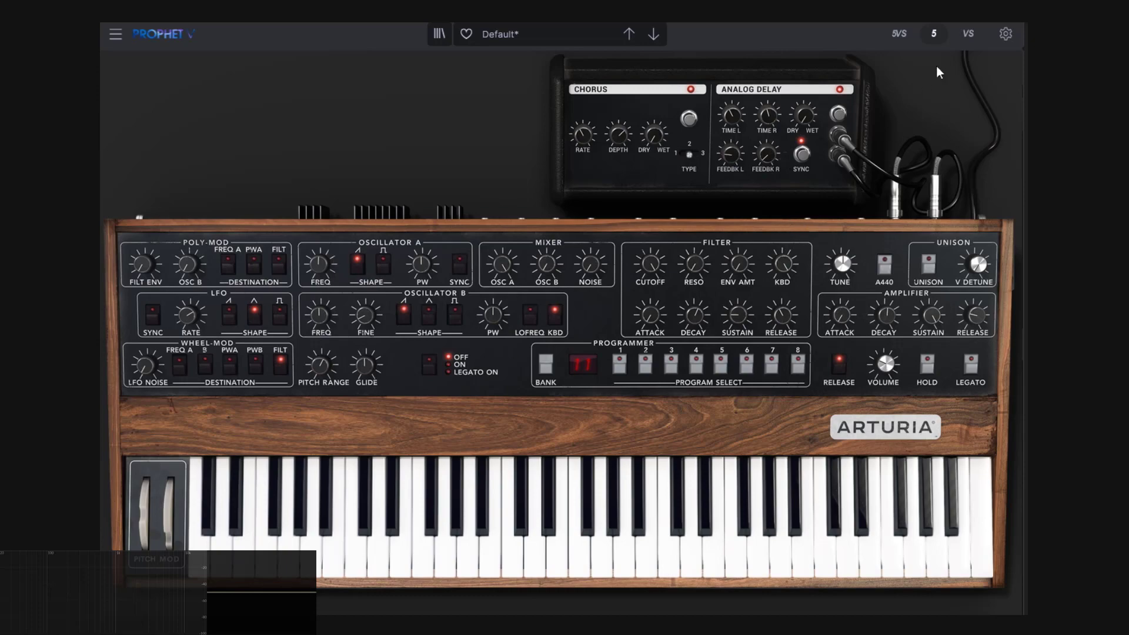
pyautogui.click(970, 40)
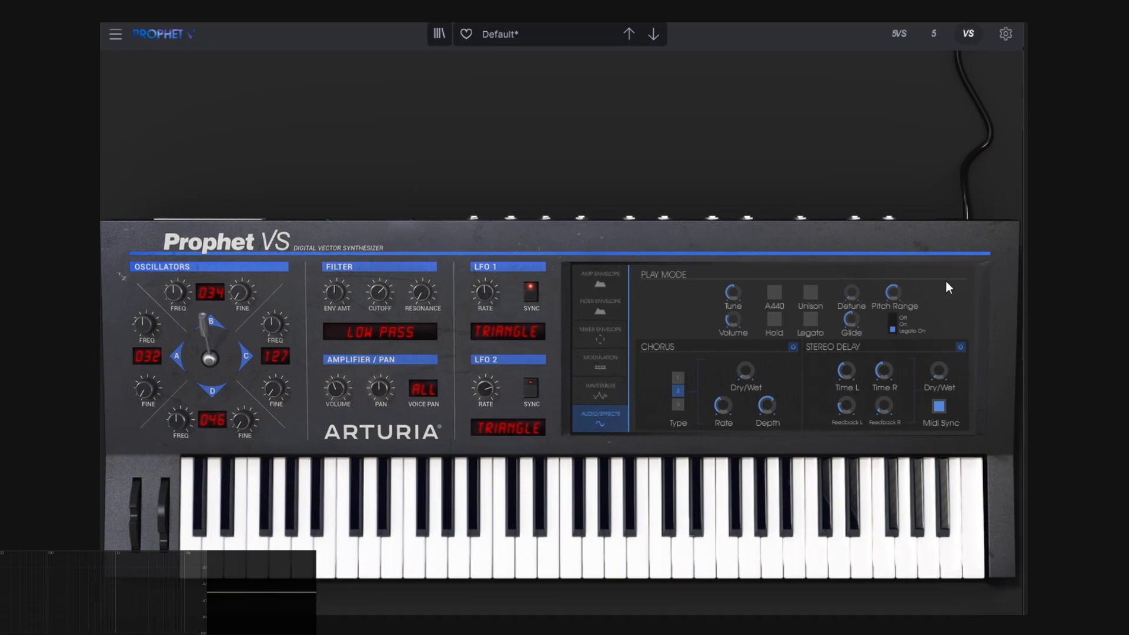
# Switch to the combined 5/VS instrument and view its amp envelope, modulation matrix and audio routing
pyautogui.click(895, 34)
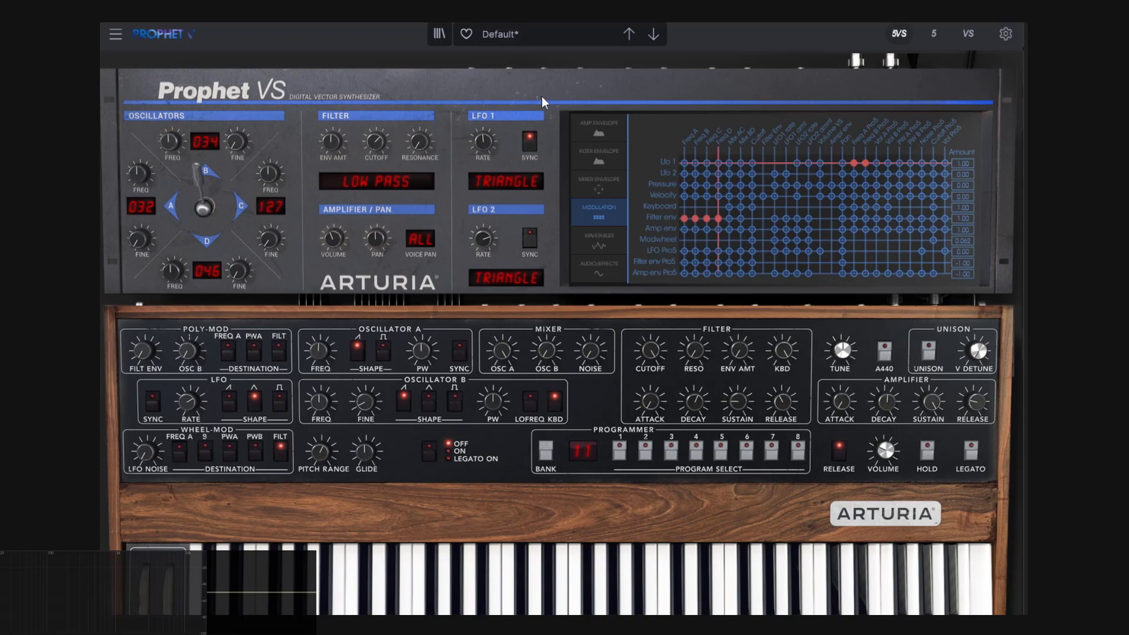
pyautogui.click(617, 125)
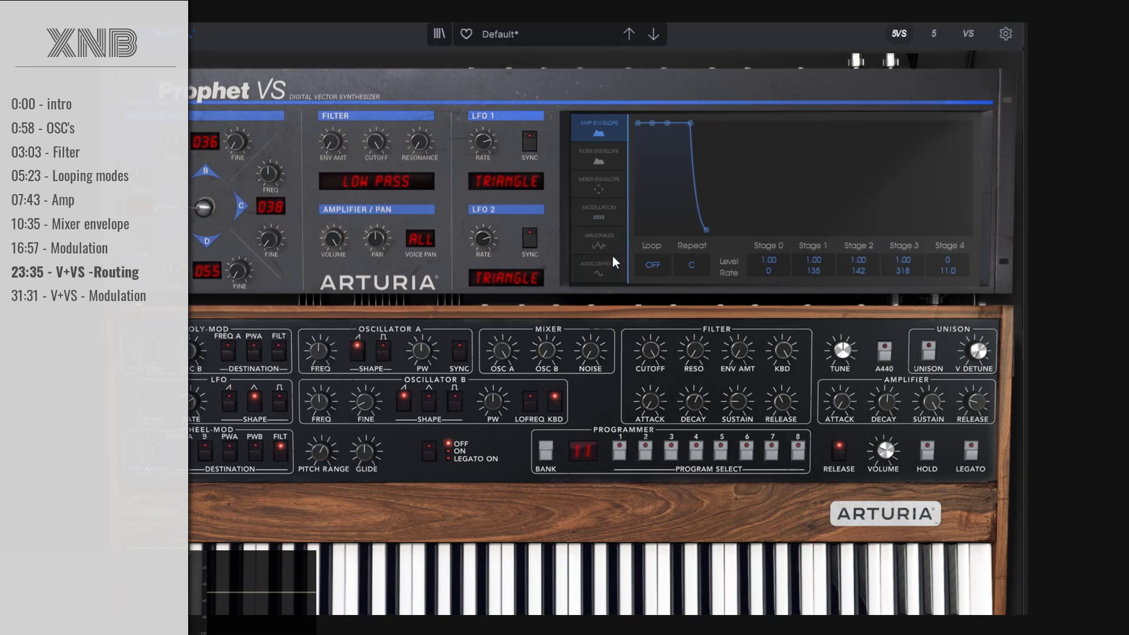
pyautogui.click(601, 226)
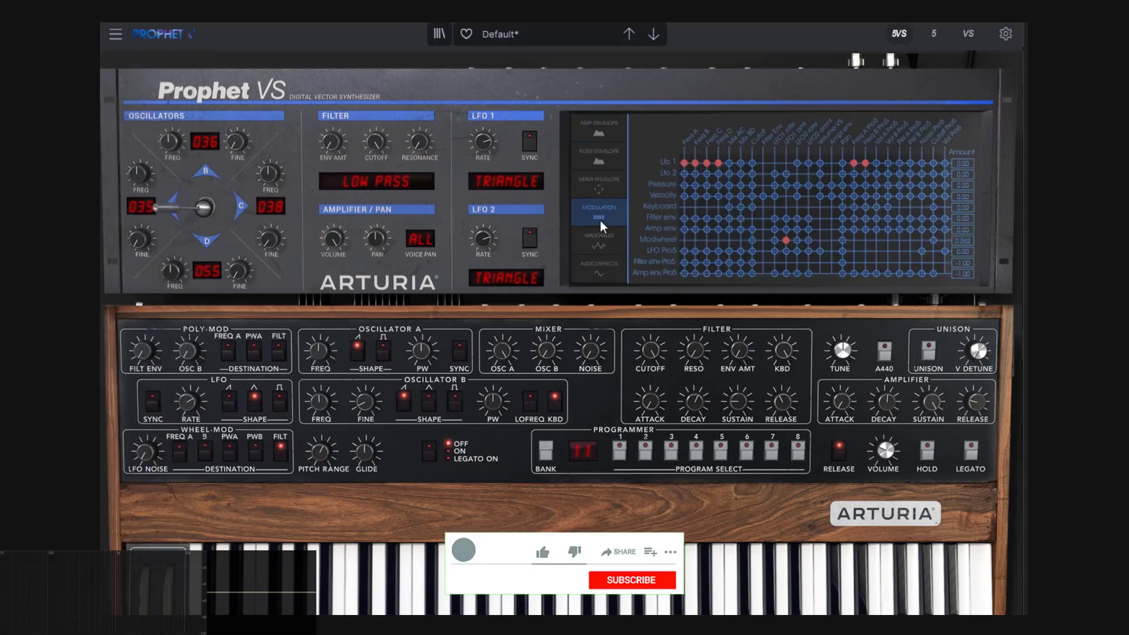
pyautogui.click(600, 275)
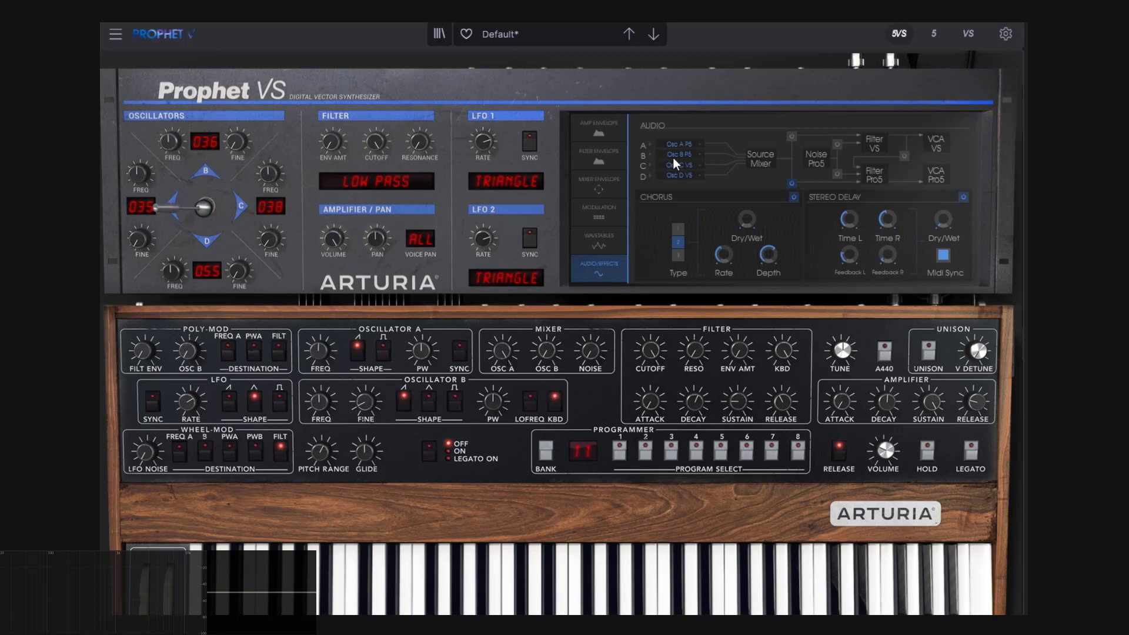
# Examine the available audio sources for mixer slots A and B, keeping Osc A P5 and Osc B P5
pyautogui.click(682, 144)
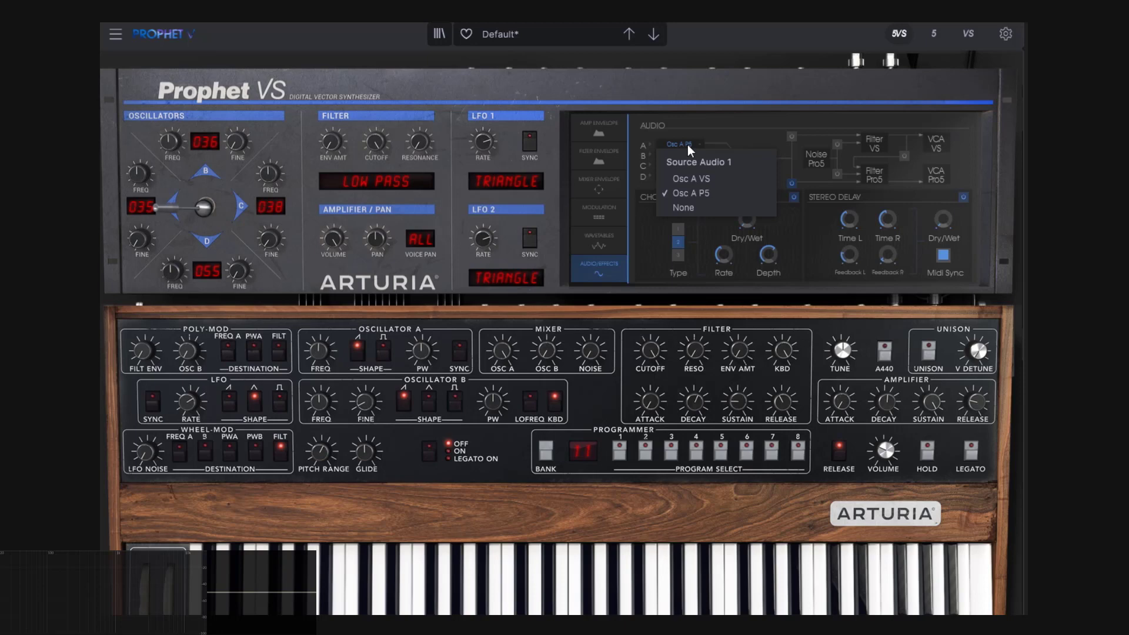
pyautogui.click(685, 125)
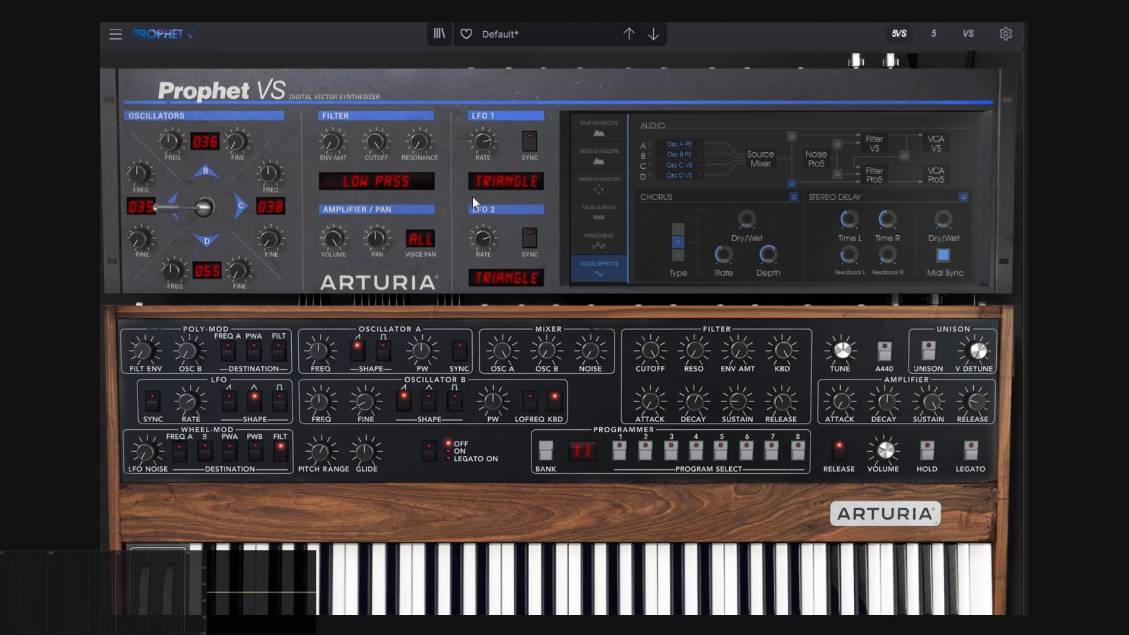
pyautogui.click(694, 143)
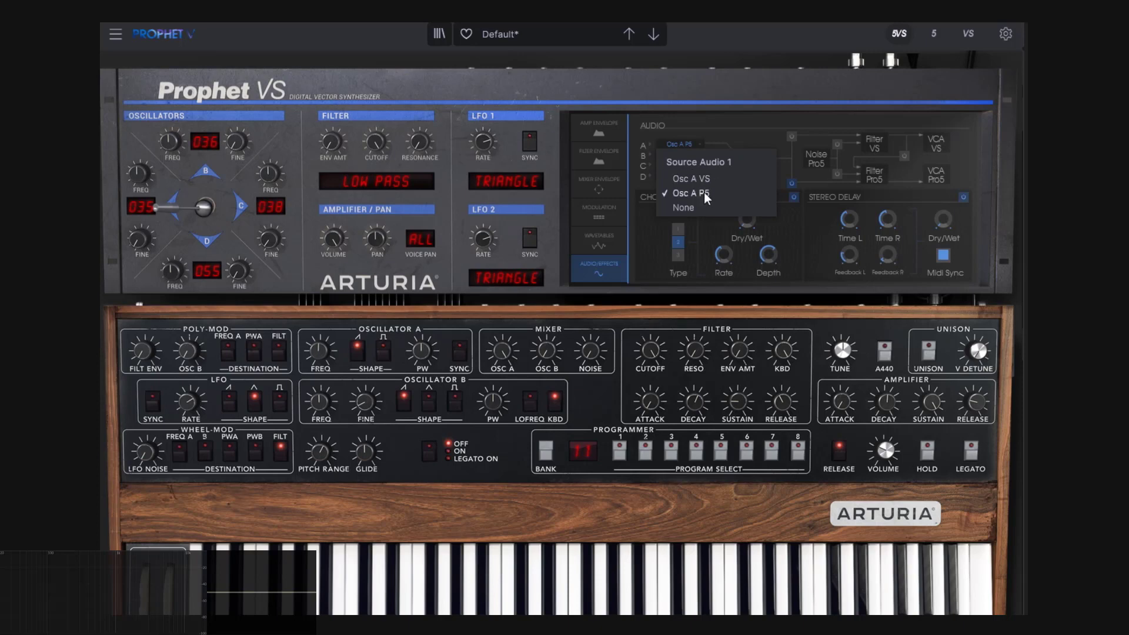
pyautogui.click(726, 119)
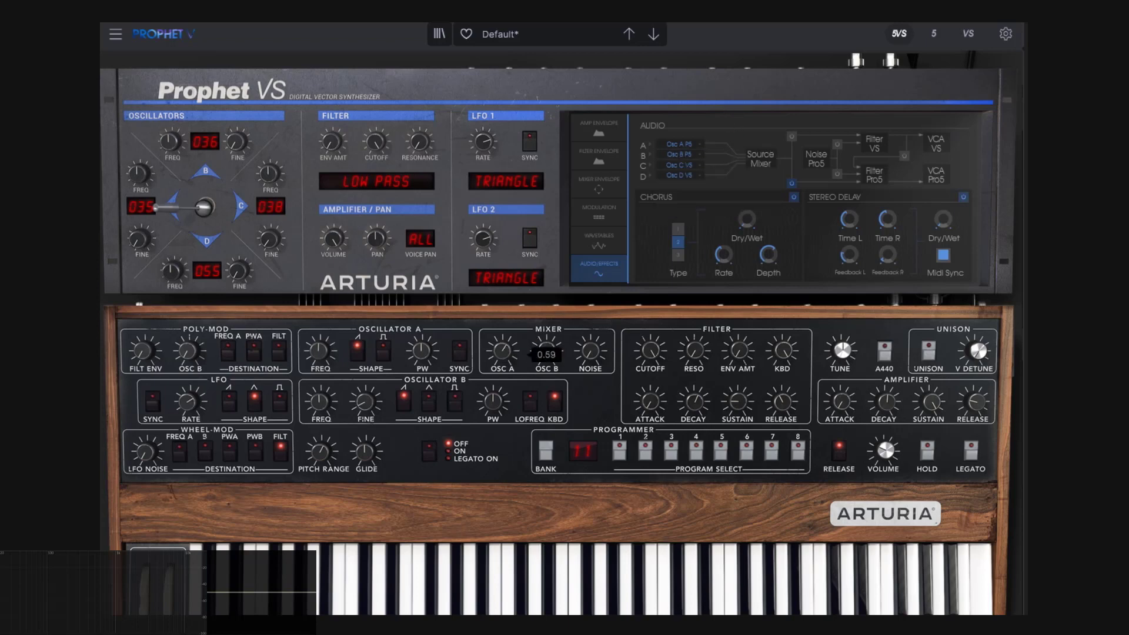
pyautogui.click(683, 154)
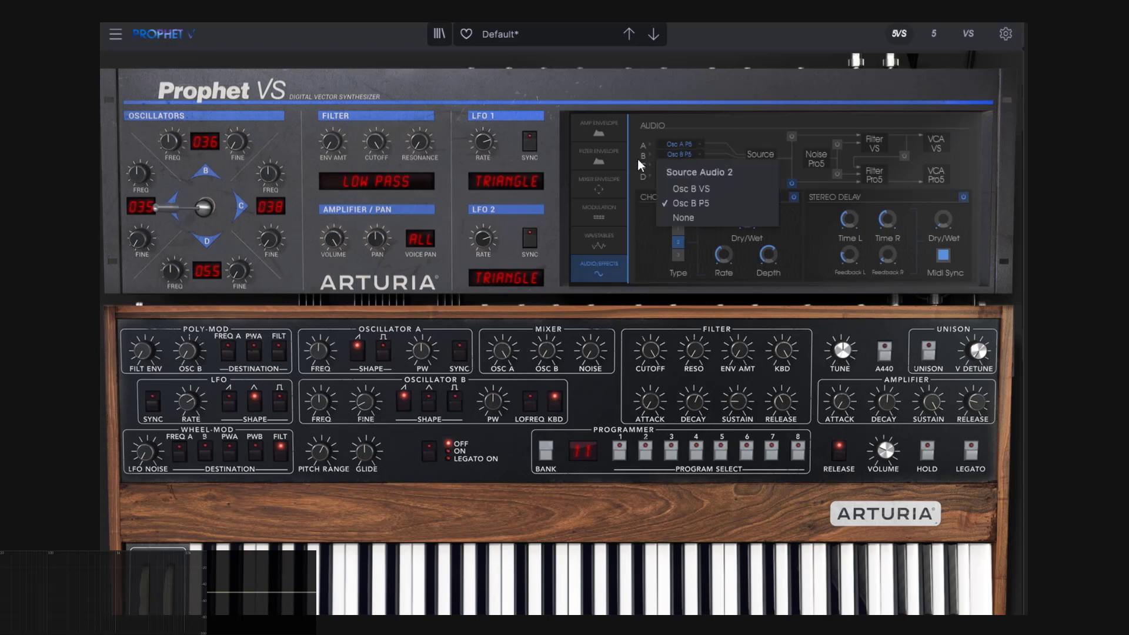
pyautogui.click(704, 203)
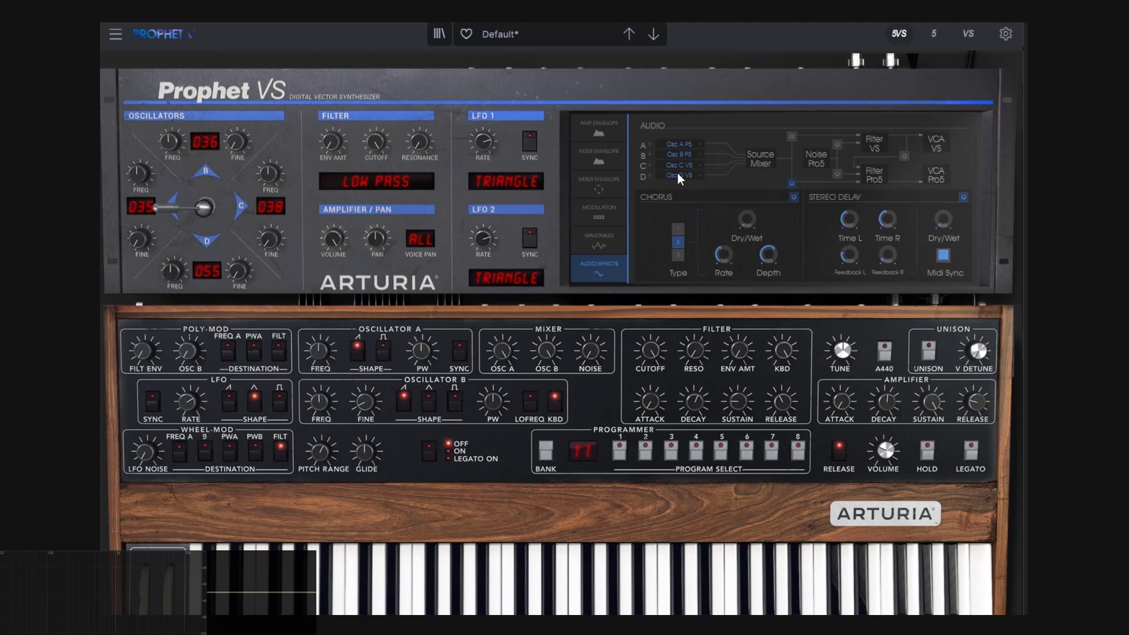
# Keep Osc C VS as the source for slot C, and move the vector joystick fully to oscillator C
pyautogui.click(691, 165)
pyautogui.click(707, 200)
pyautogui.moveTo(172, 206); pyautogui.dragTo(253, 207)
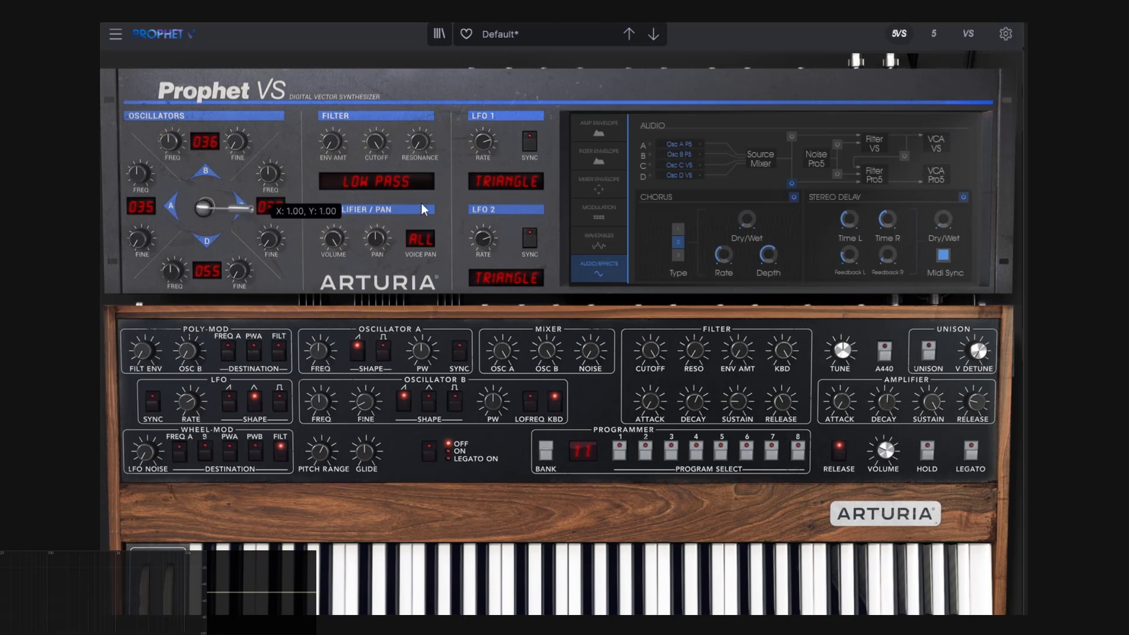
# Check the sources available for mixer slot D, keeping Osc D VS, and return the vector joystick to the centre
pyautogui.click(683, 173)
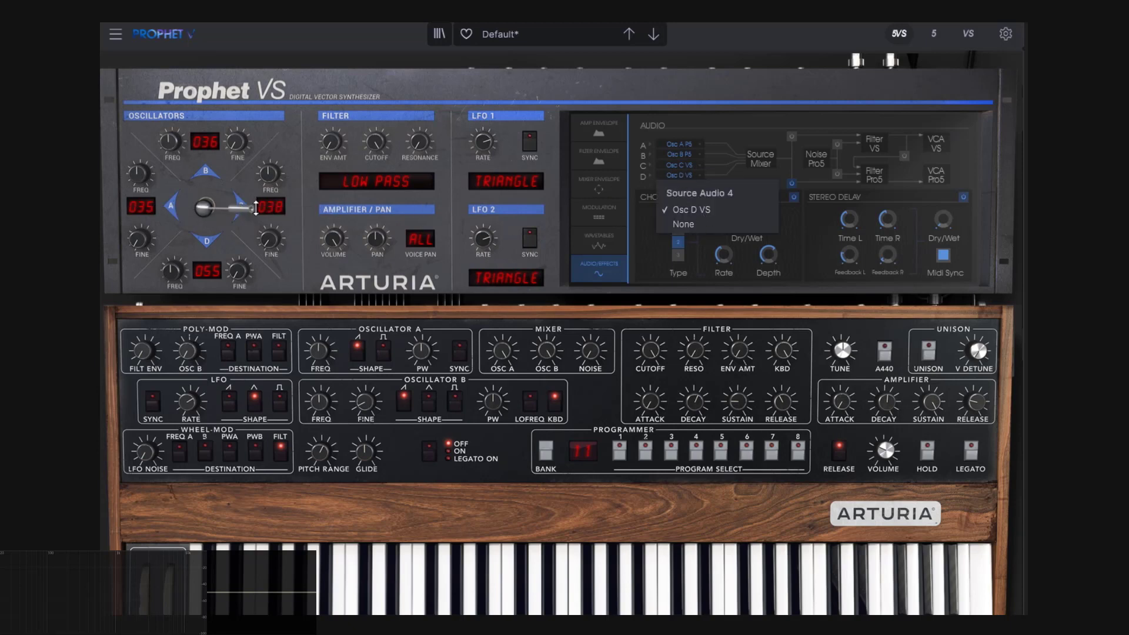
pyautogui.moveTo(242, 209); pyautogui.dragTo(203, 192)
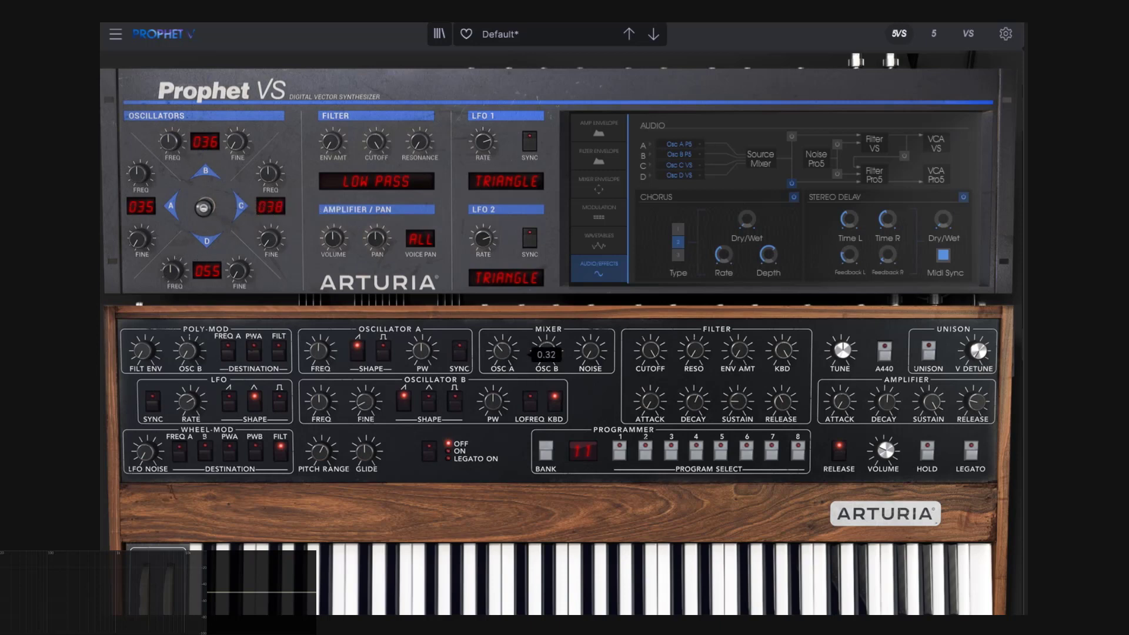
pyautogui.click(697, 153)
pyautogui.click(735, 129)
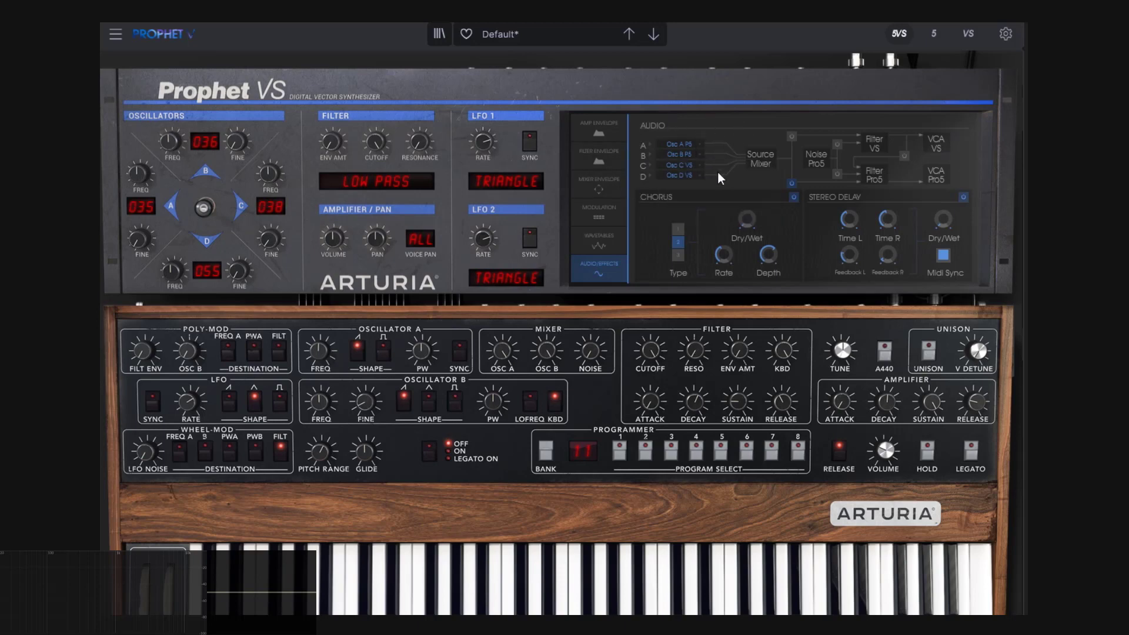
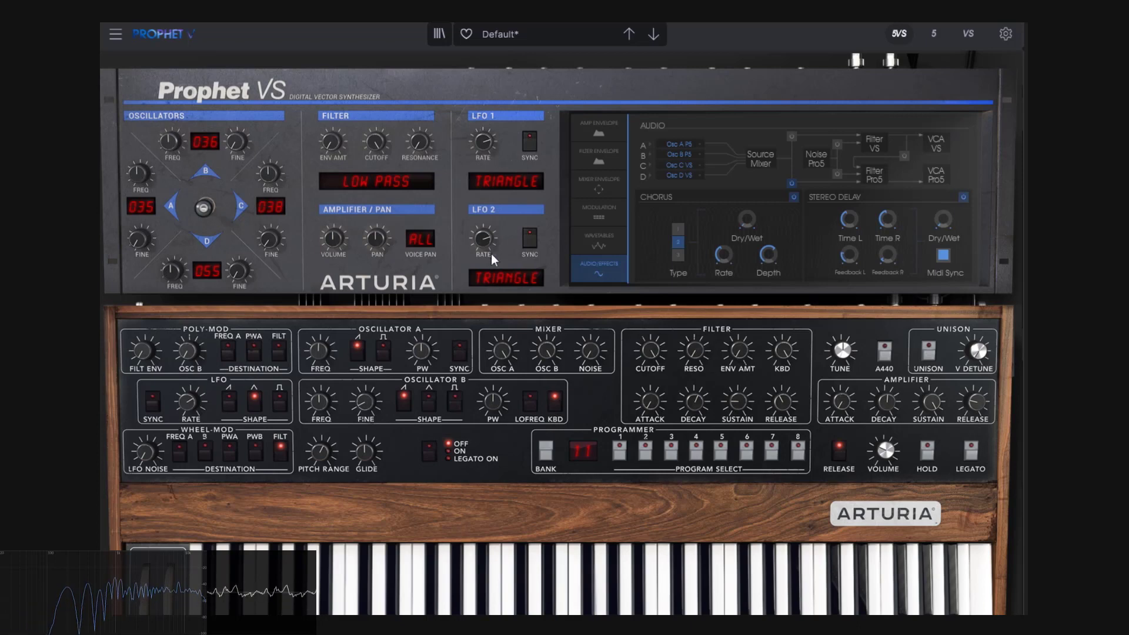
# Raise the VS amplifier volume and move the vector joystick fully to oscillator A
pyautogui.moveTo(334, 240)
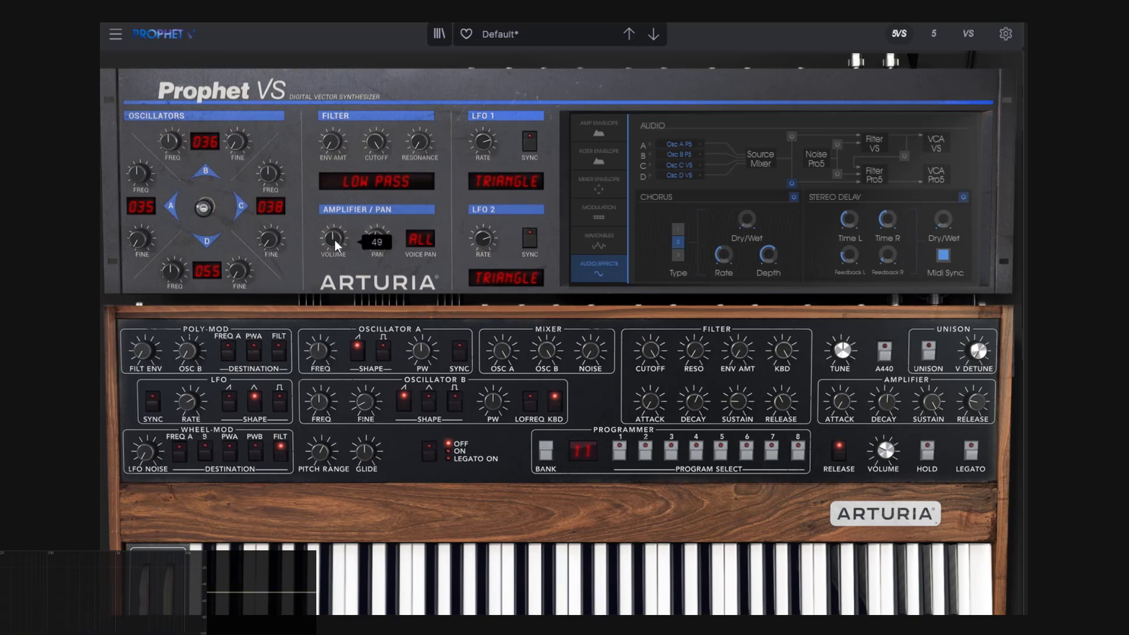
pyautogui.moveTo(334, 240); pyautogui.dragTo(352, 148)
pyautogui.moveTo(206, 209); pyautogui.dragTo(155, 206)
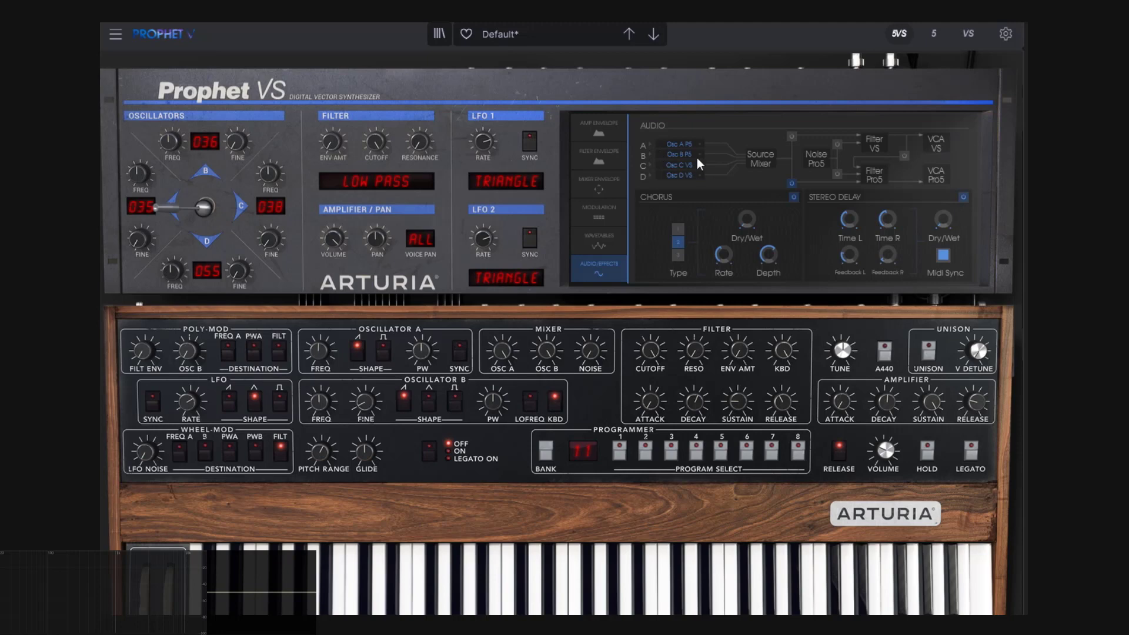
pyautogui.moveTo(200, 225)
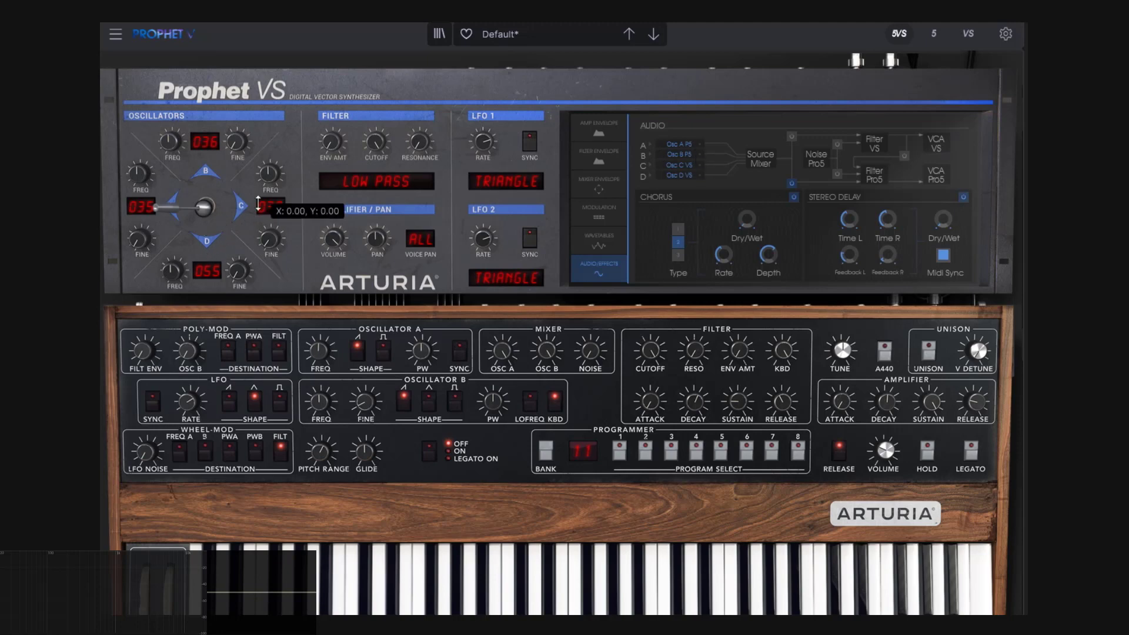
pyautogui.click(383, 350)
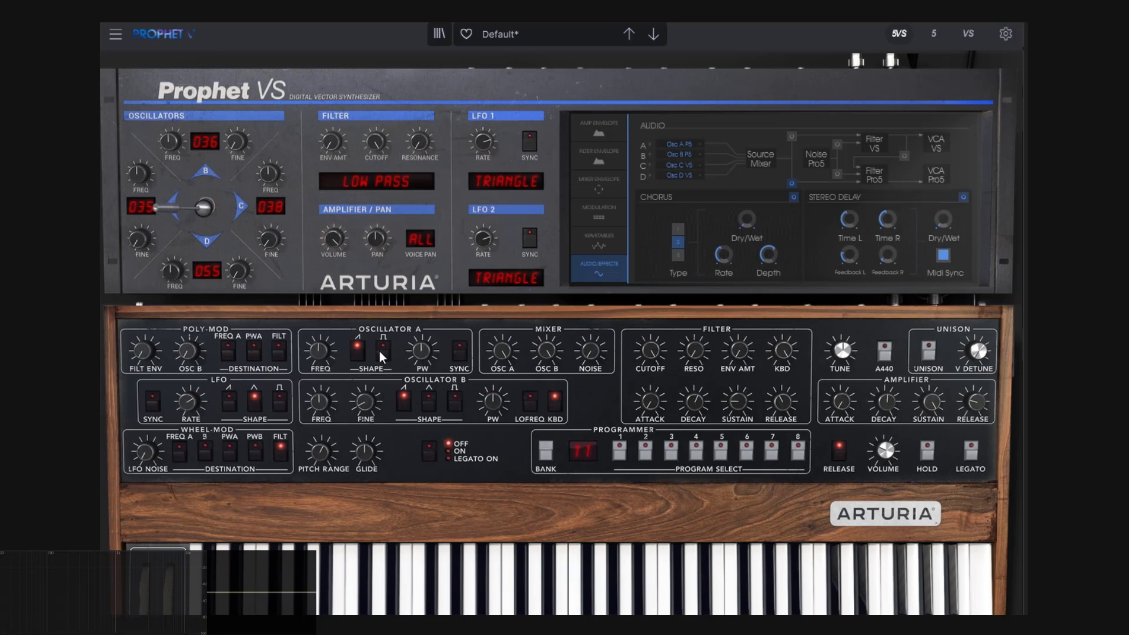
pyautogui.moveTo(320, 353)
pyautogui.moveTo(355, 349)
pyautogui.moveTo(175, 215)
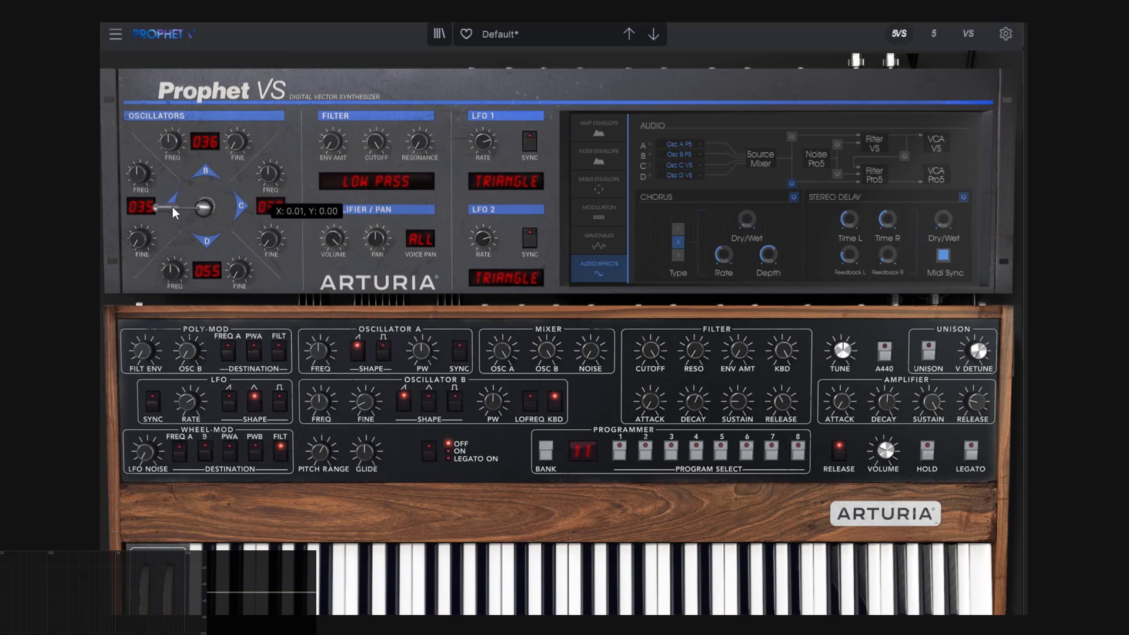
# Bring the vector joystick back to about the centre and raise the Prophet 5 master volume
pyautogui.moveTo(172, 207); pyautogui.dragTo(268, 210)
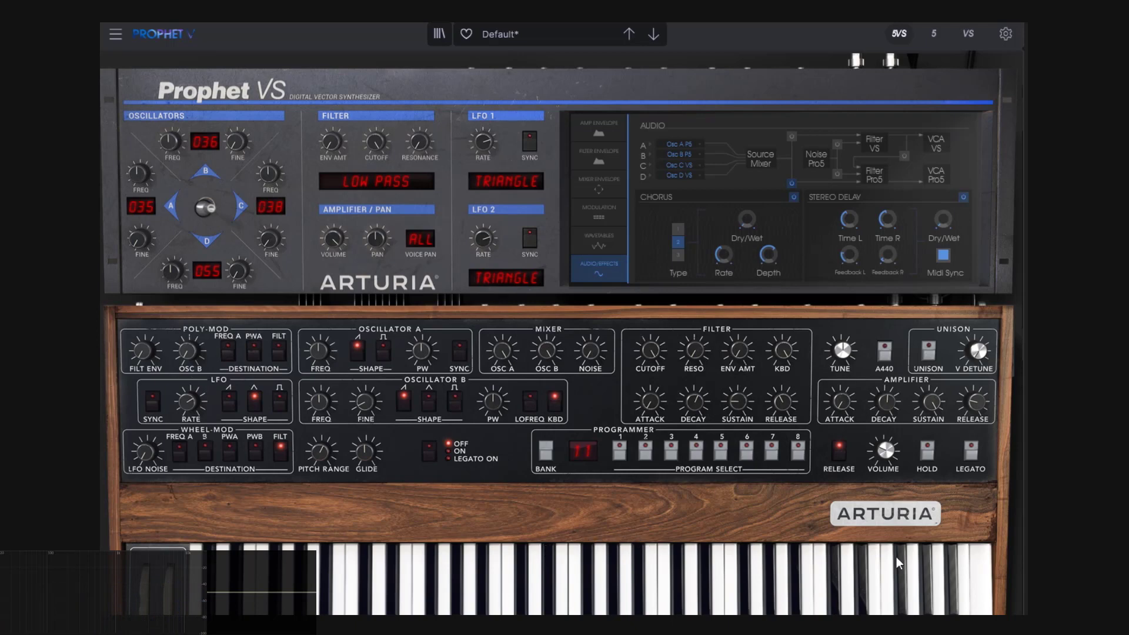
pyautogui.moveTo(884, 458)
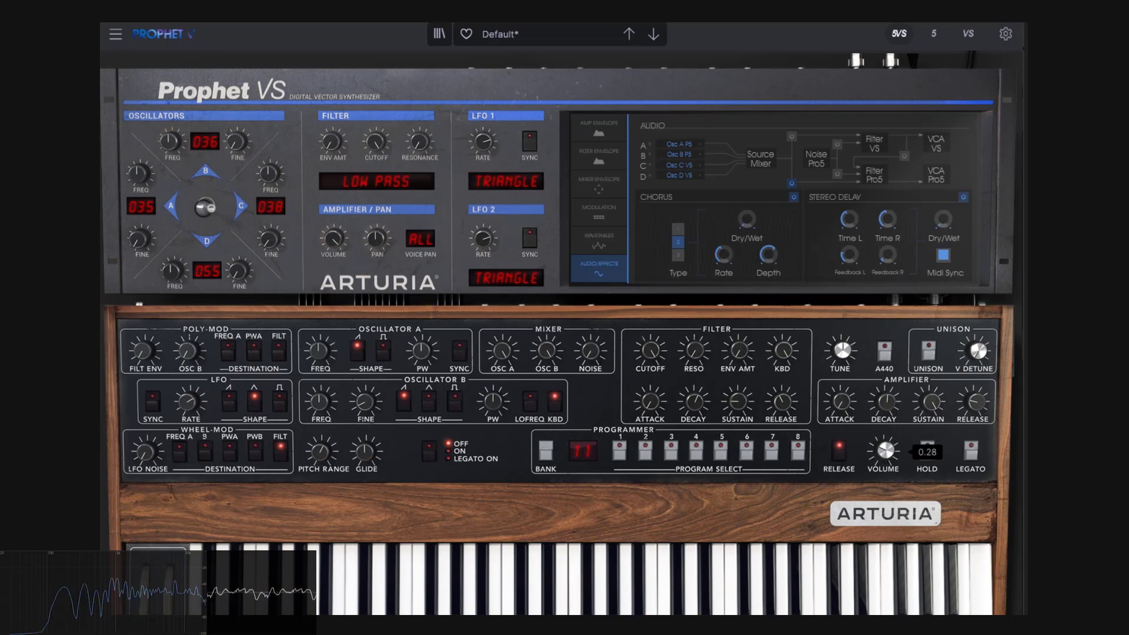
pyautogui.moveTo(885, 457)
pyautogui.mouseDown()
pyautogui.moveTo(885, 479)
pyautogui.moveTo(885, 438)
pyautogui.mouseUp()
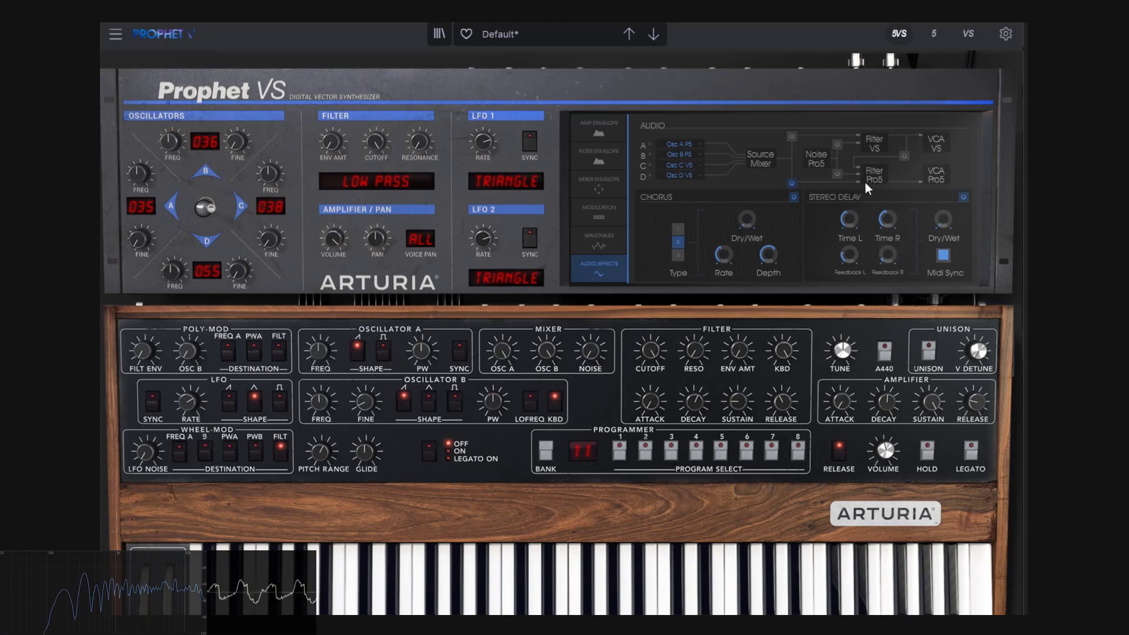
# Adjust the Prophet 5 filter's cutoff and envelope amount
pyautogui.moveTo(651, 348)
pyautogui.mouseDown()
pyautogui.moveTo(652, 358)
pyautogui.moveTo(652, 335)
pyautogui.mouseUp()
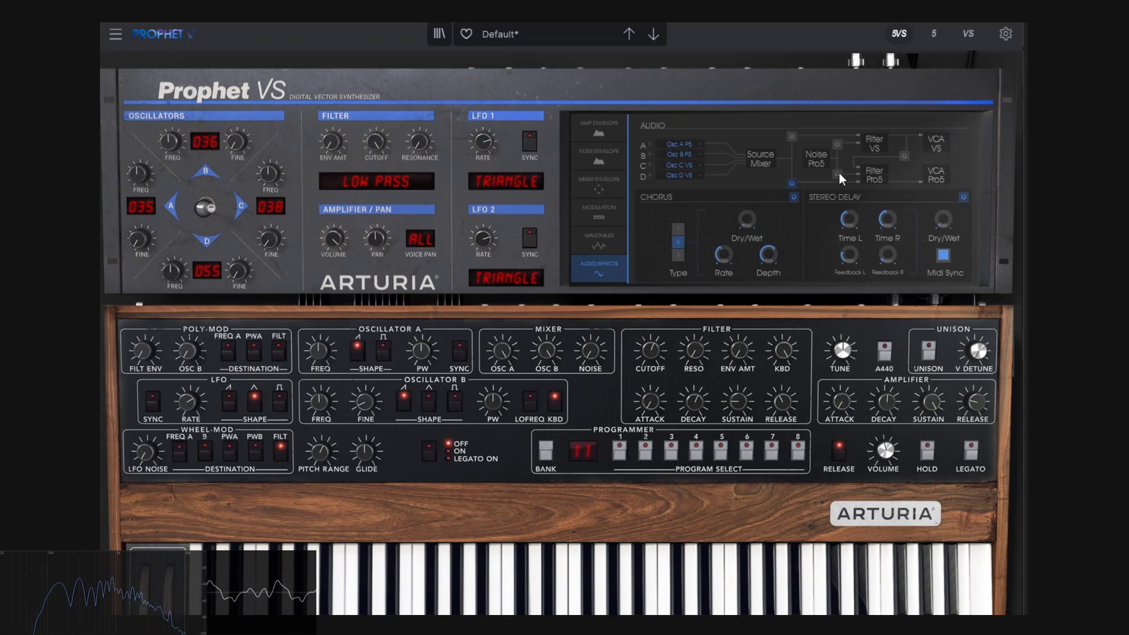
pyautogui.moveTo(737, 361); pyautogui.dragTo(737, 351)
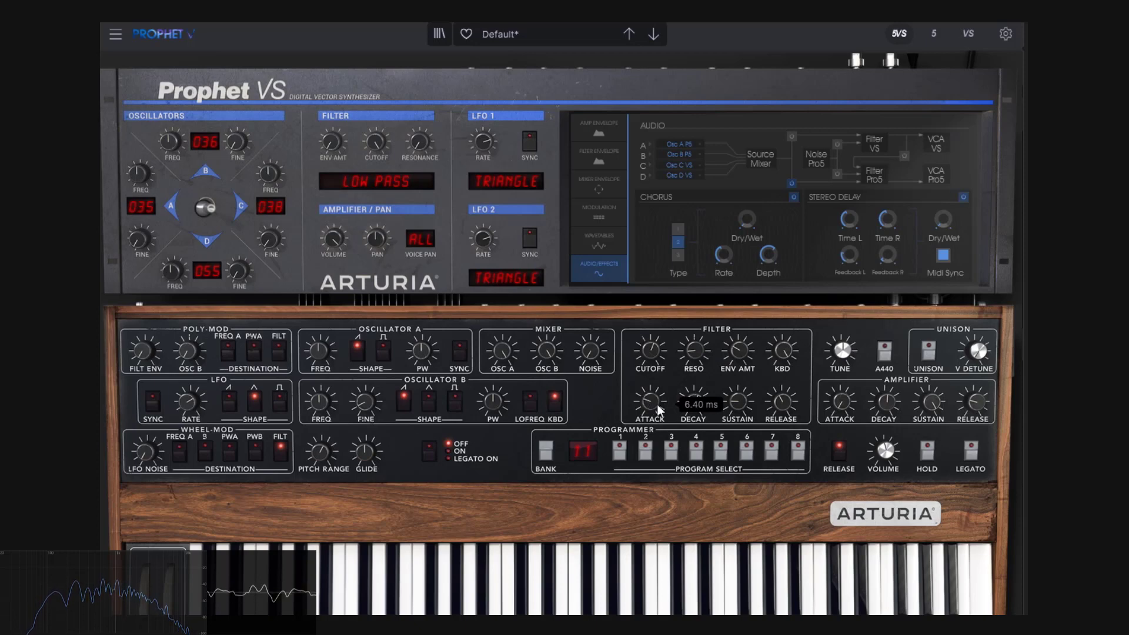
pyautogui.moveTo(693, 404)
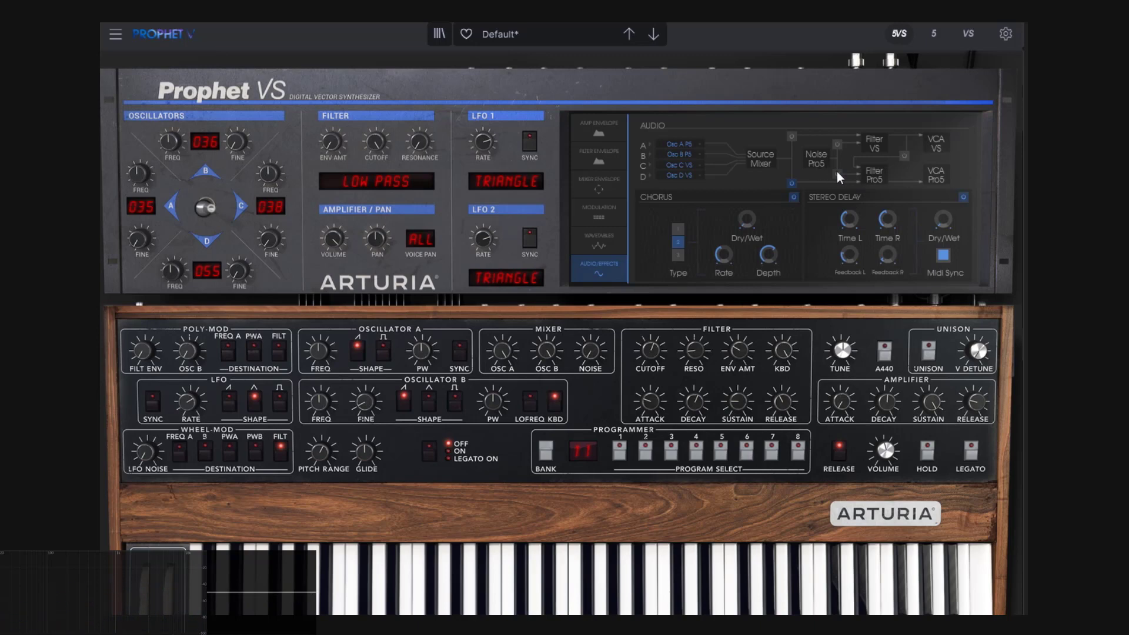
# Adjust the Prophet 5 noise level and the amplifier envelope's attack, decay and sustain
pyautogui.moveTo(590, 351); pyautogui.dragTo(590, 328)
pyautogui.moveTo(840, 402); pyautogui.dragTo(841, 364)
pyautogui.moveTo(885, 404); pyautogui.dragTo(927, 453)
pyautogui.moveTo(927, 392); pyautogui.dragTo(927, 364)
pyautogui.moveTo(973, 402)
# Lower the VS filter's cutoff and route the Prophet 5 noise into the VS filter
pyautogui.moveTo(378, 142); pyautogui.dragTo(378, 199)
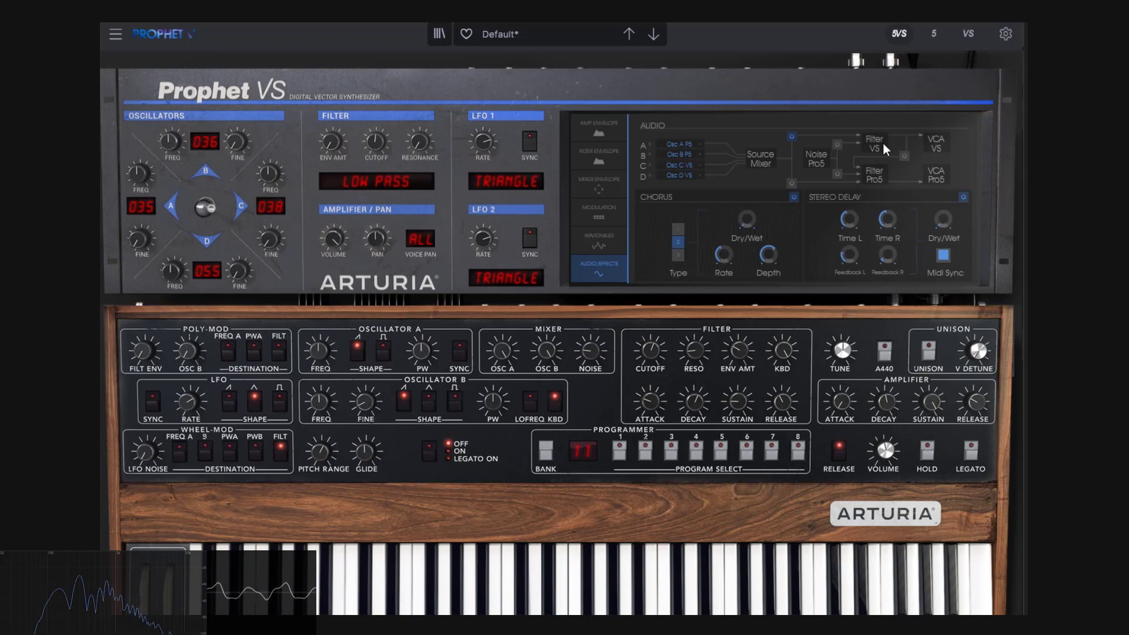
pyautogui.click(837, 144)
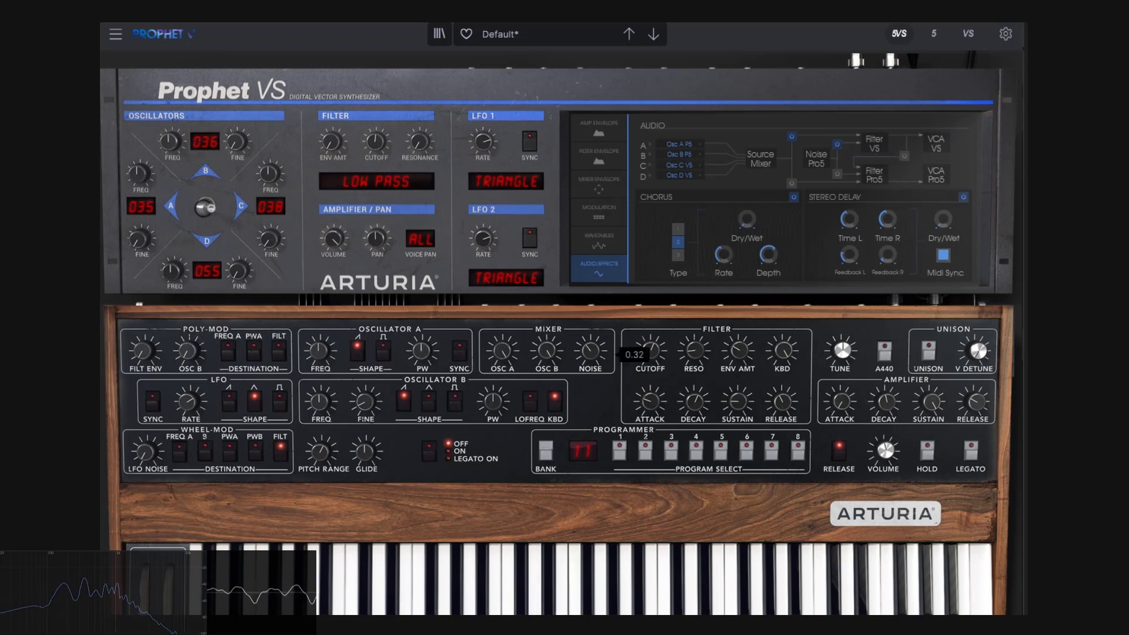
pyautogui.moveTo(647, 352)
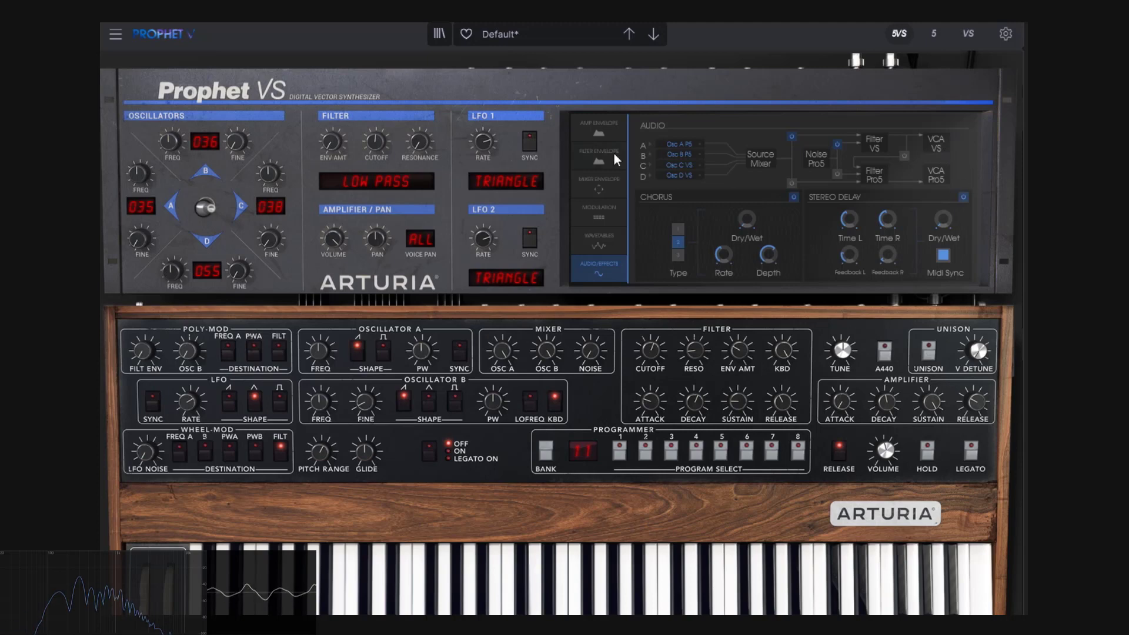
# Reshape the VS amp envelope so that Stage 2 has a level of 1.00 and a rate of 195
pyautogui.click(598, 130)
pyautogui.moveTo(639, 124); pyautogui.dragTo(677, 249)
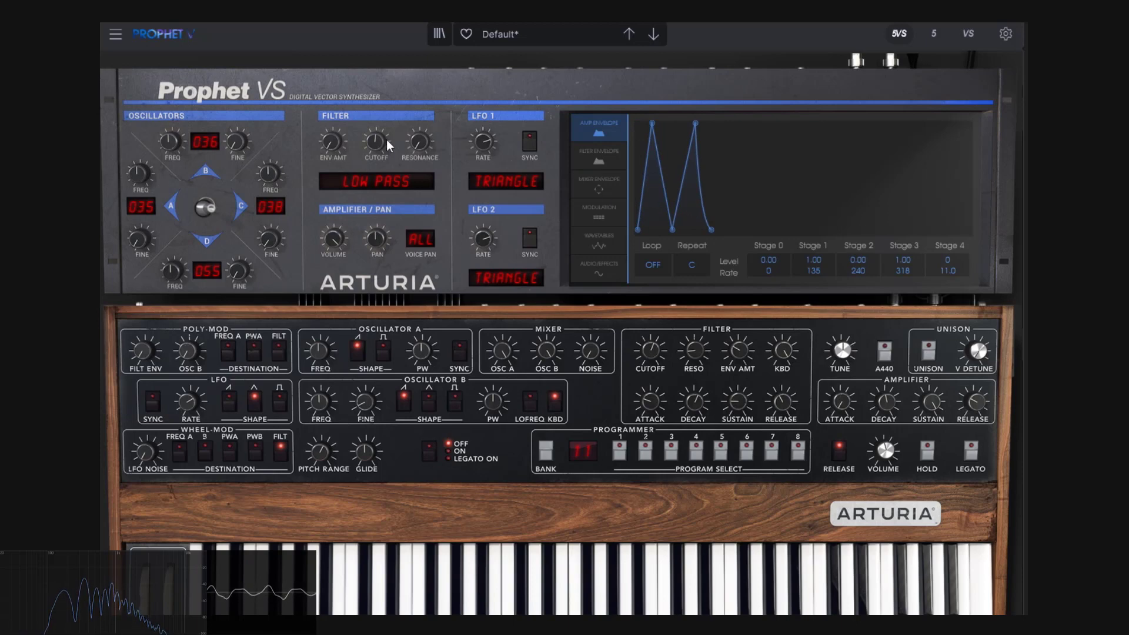
pyautogui.moveTo(383, 146)
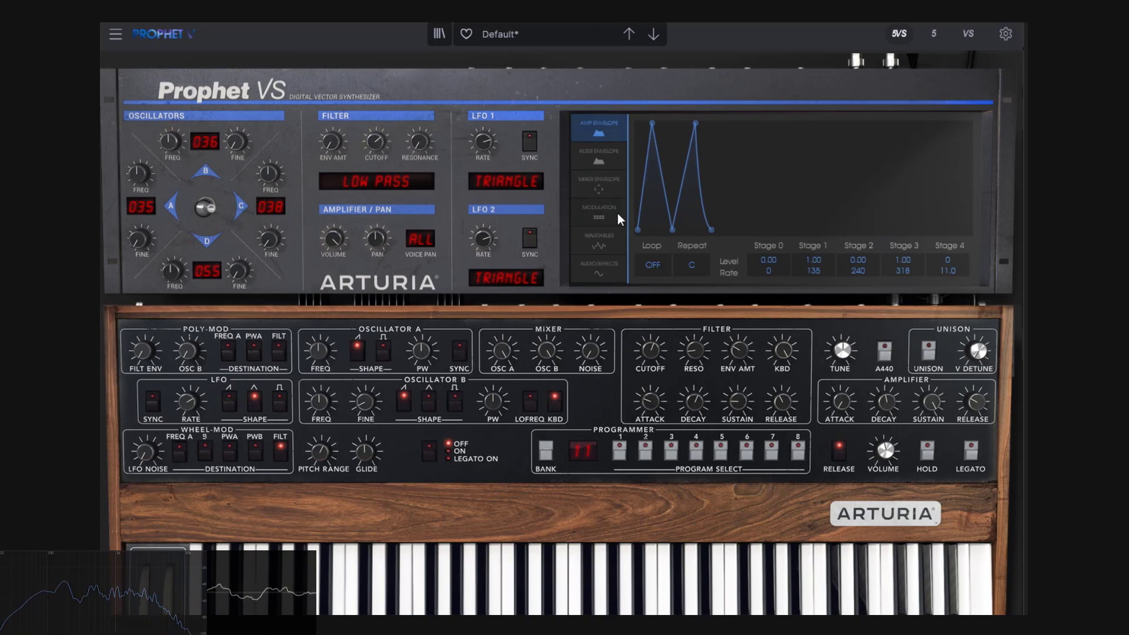
pyautogui.moveTo(671, 228); pyautogui.dragTo(672, 93)
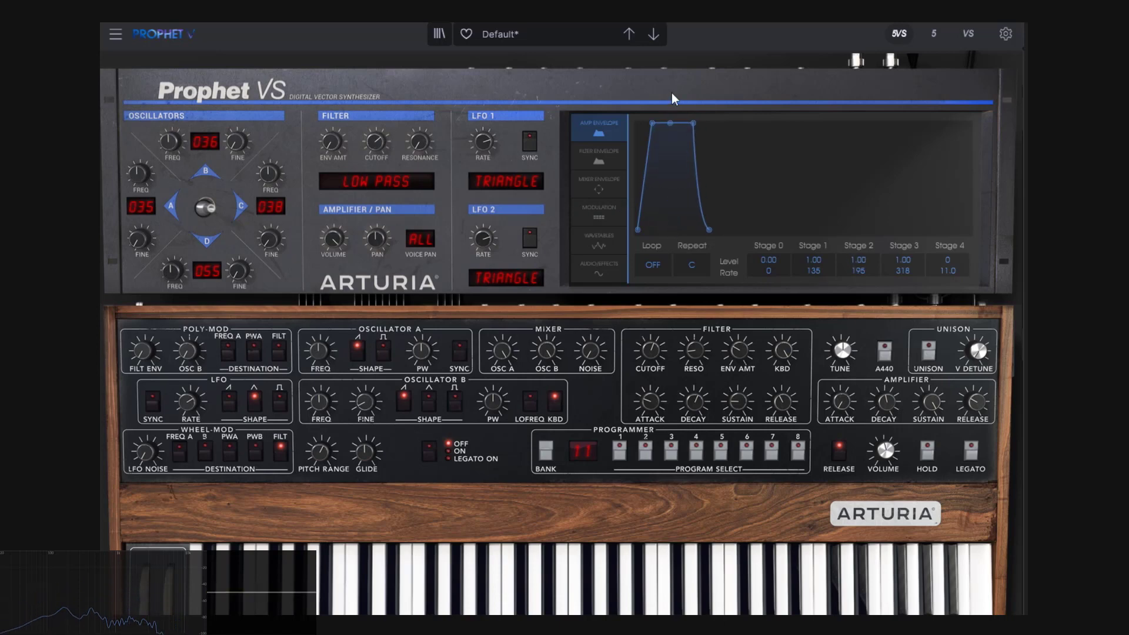
# Set Stage 2 of the VS amp envelope to level 0.00 and rate 11.0, and raise the Prophet 5 amplifier's sustain
pyautogui.click(600, 273)
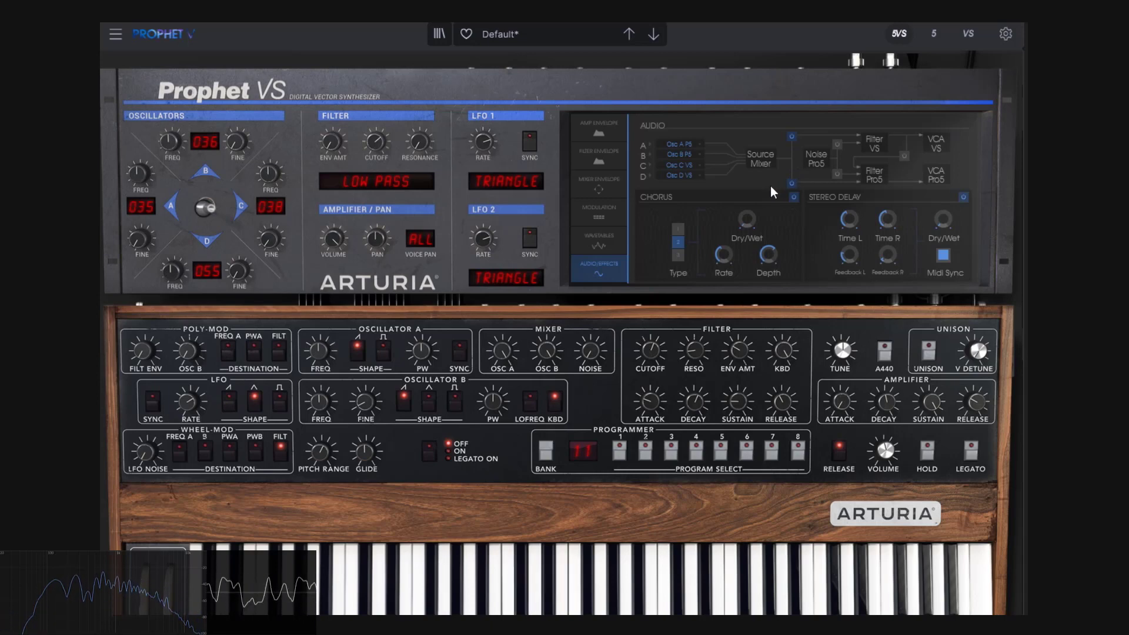
pyautogui.click(620, 153)
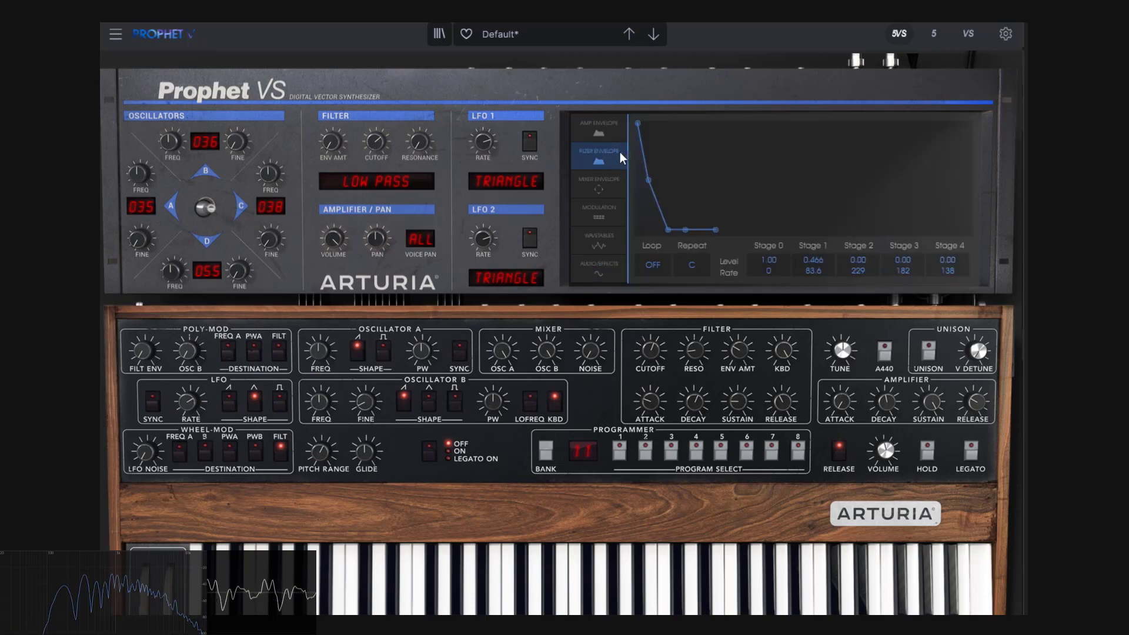
pyautogui.click(620, 126)
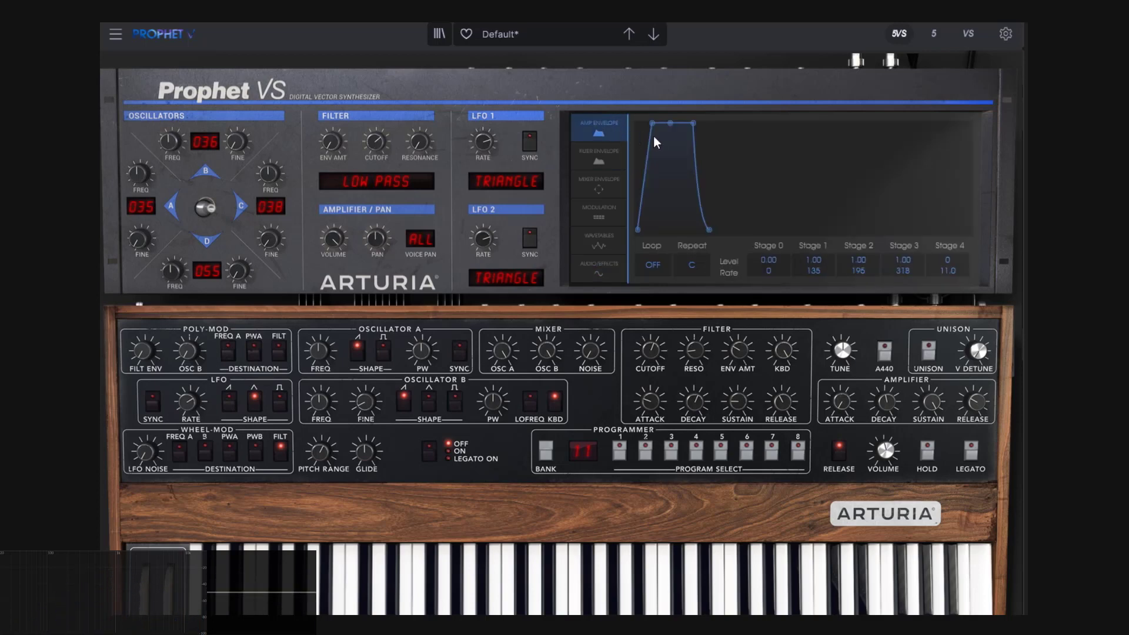
pyautogui.moveTo(668, 124); pyautogui.dragTo(647, 263)
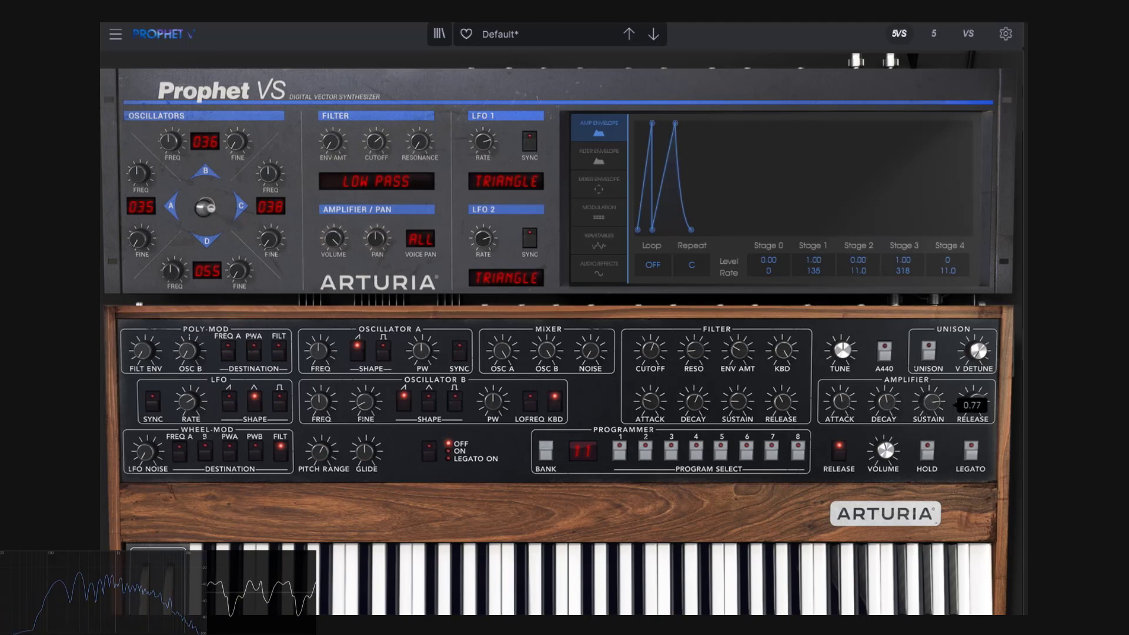
pyautogui.moveTo(929, 402)
pyautogui.mouseDown()
pyautogui.moveTo(929, 476)
pyautogui.moveTo(928, 384)
pyautogui.mouseUp()
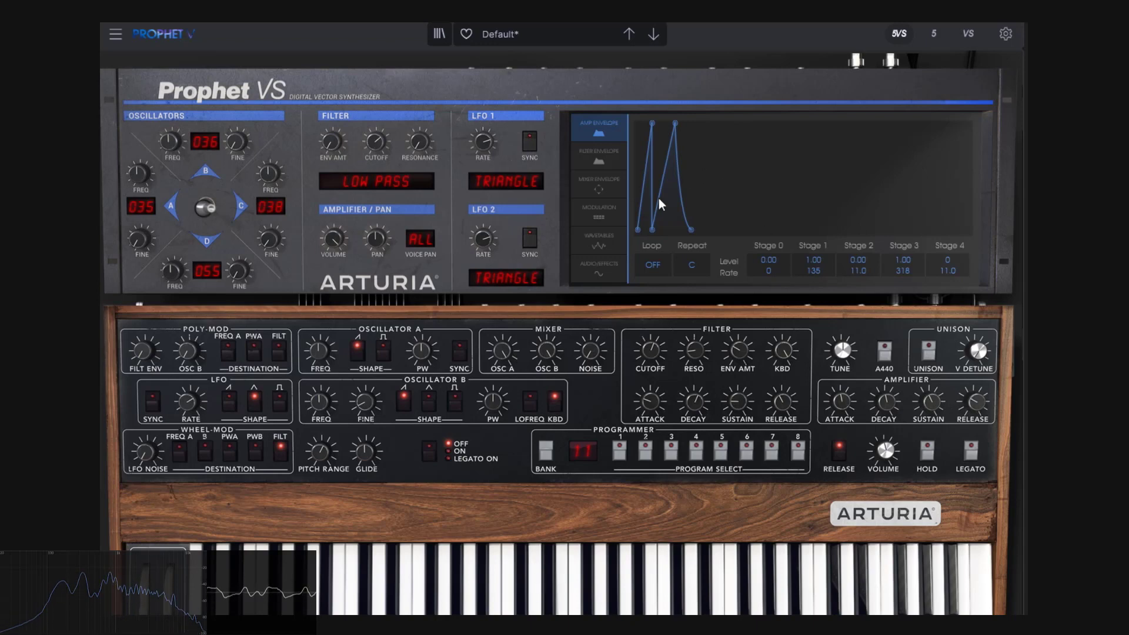
# Return to the audio routing, lower the Prophet 5 filter's resonance and raise the VS filter's cutoff
pyautogui.click(604, 273)
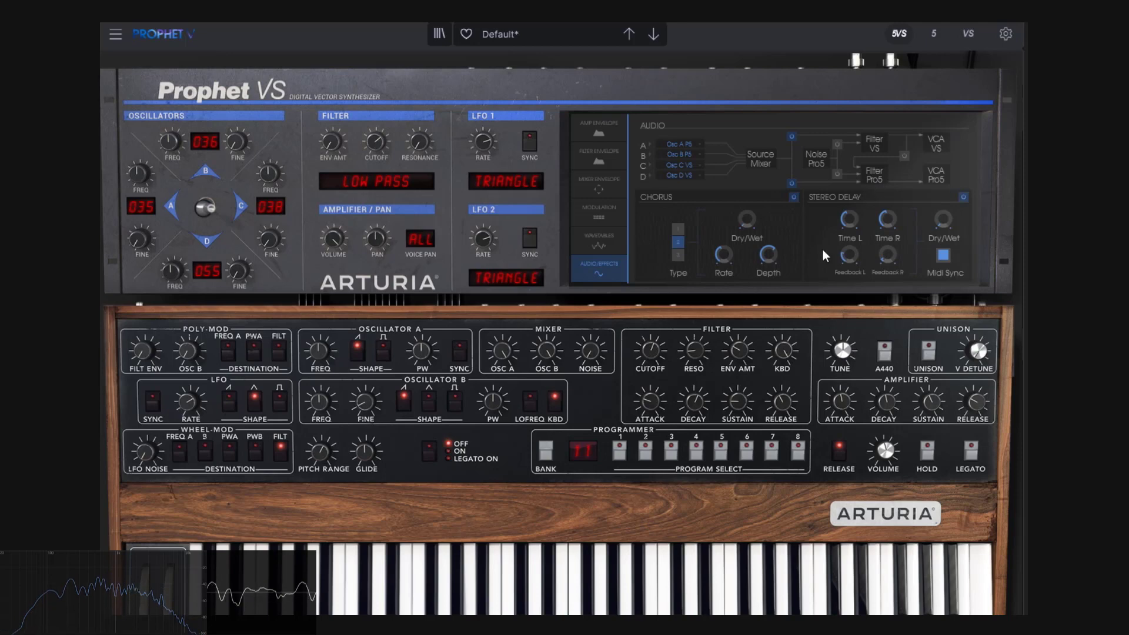
pyautogui.moveTo(694, 351); pyautogui.dragTo(694, 371)
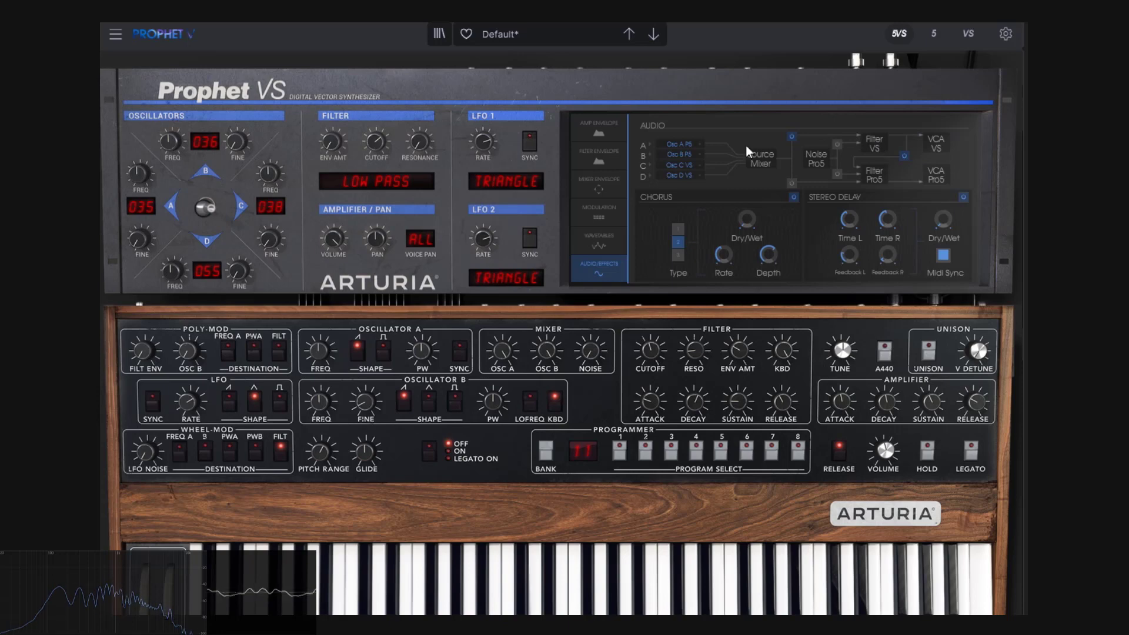
pyautogui.moveTo(376, 142); pyautogui.dragTo(376, 130)
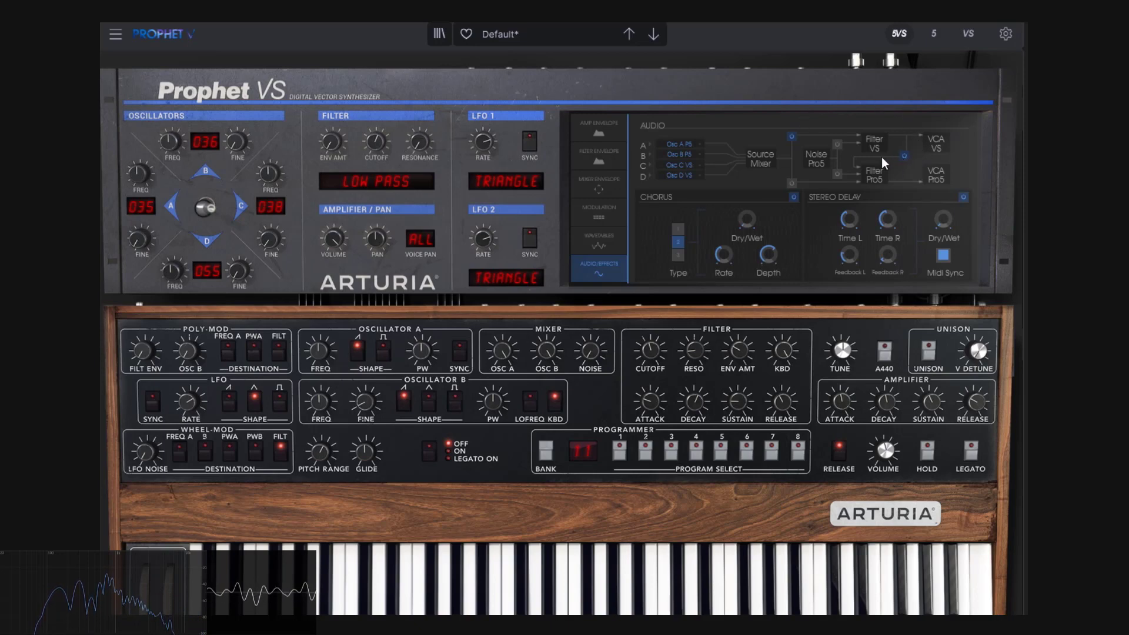
# Adjust the Prophet 5 filter's cutoff and envelope amount along with the amplifier's release
pyautogui.moveTo(651, 342); pyautogui.dragTo(651, 322)
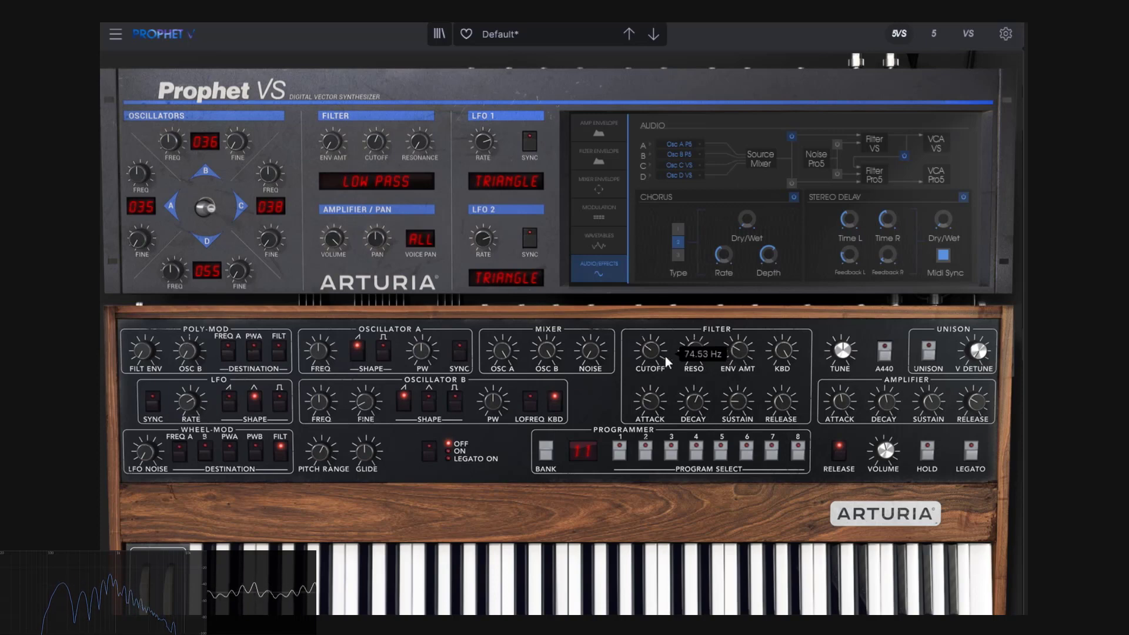
pyautogui.moveTo(738, 351); pyautogui.dragTo(739, 352)
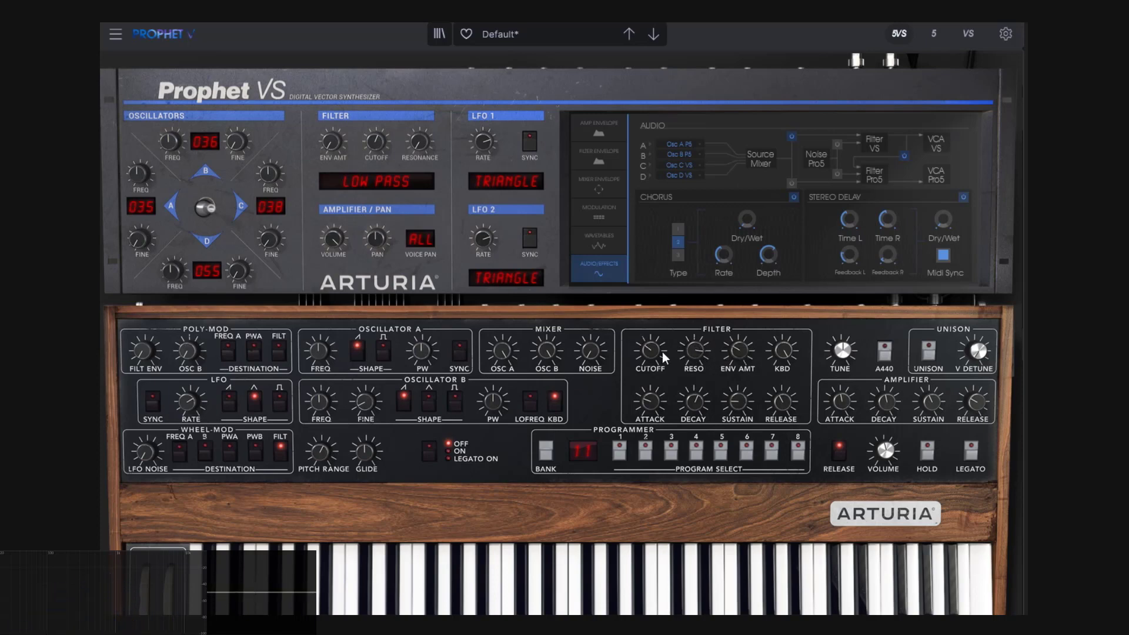
pyautogui.moveTo(655, 354); pyautogui.dragTo(655, 368)
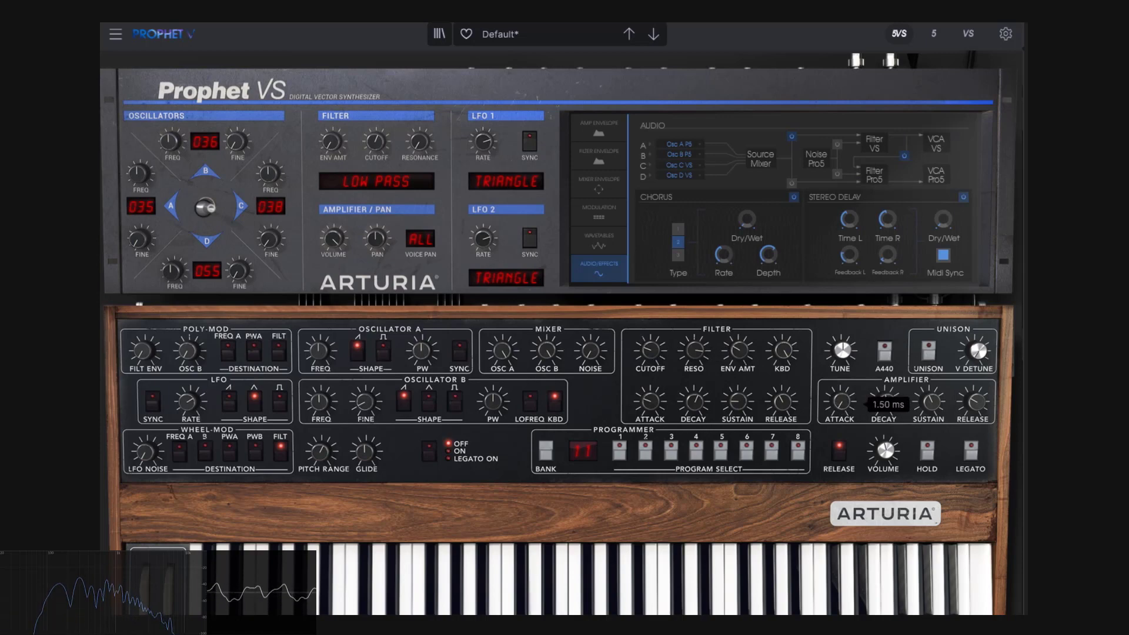
pyautogui.moveTo(974, 402); pyautogui.dragTo(973, 402)
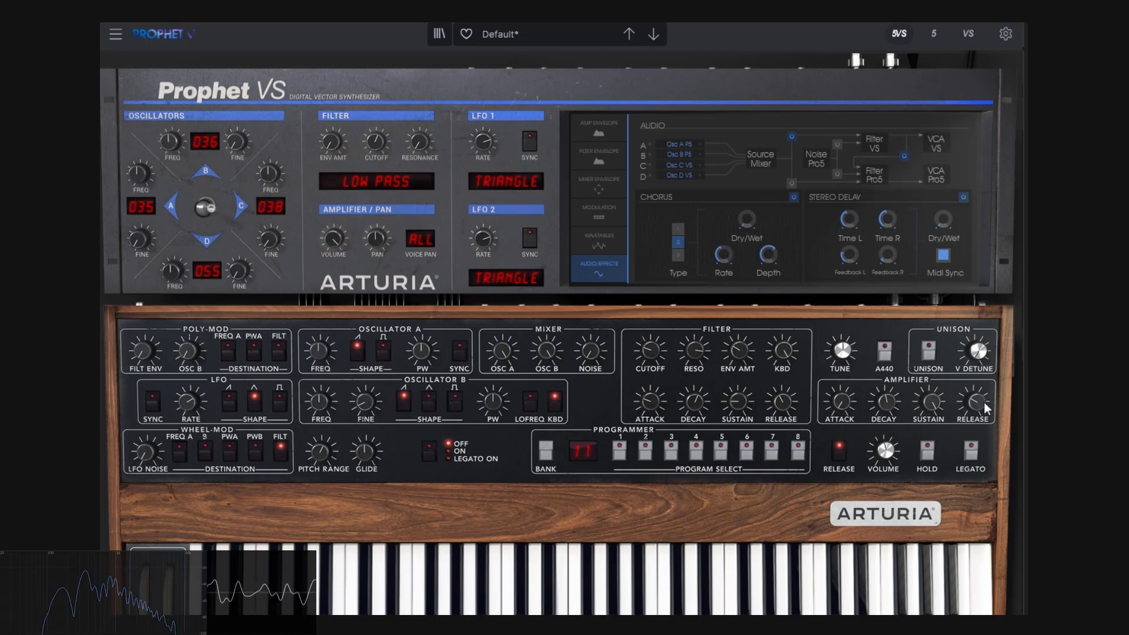
pyautogui.moveTo(736, 351); pyautogui.dragTo(736, 348)
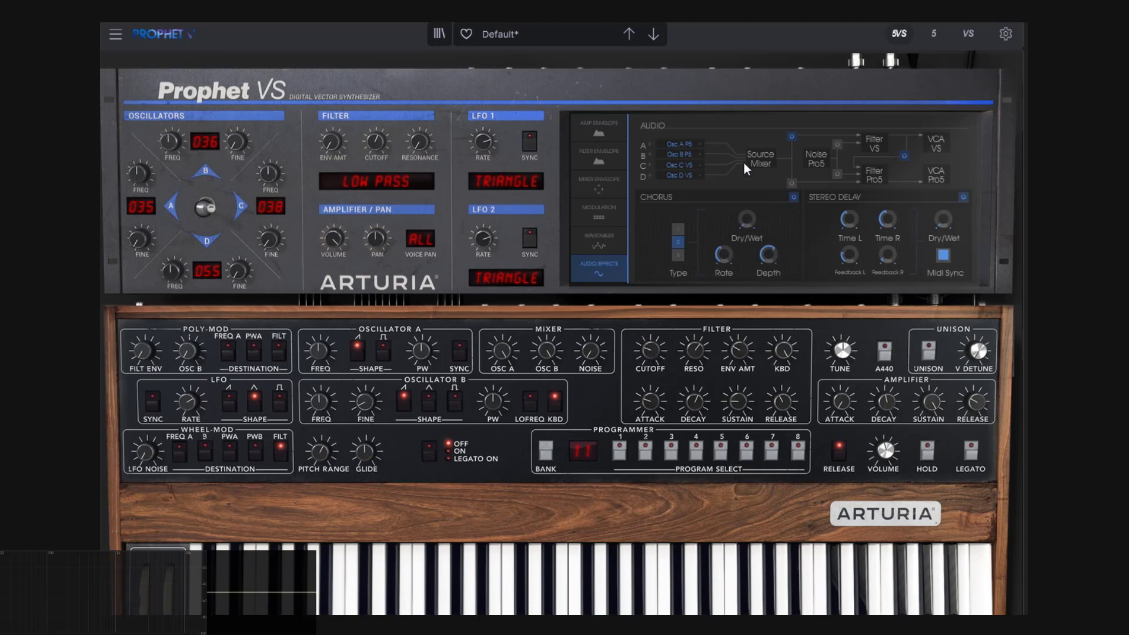
# Look through the preset types, including Sound Effects, and close the list without loading a preset
pyautogui.click(531, 33)
pyautogui.moveTo(534, 185)
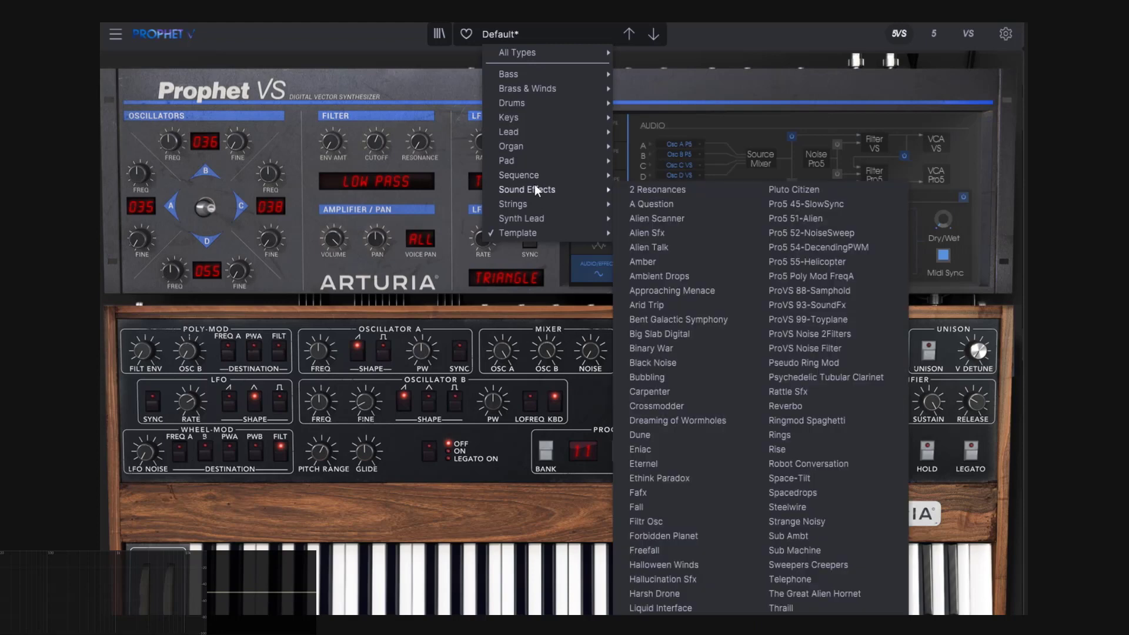
pyautogui.moveTo(530, 160)
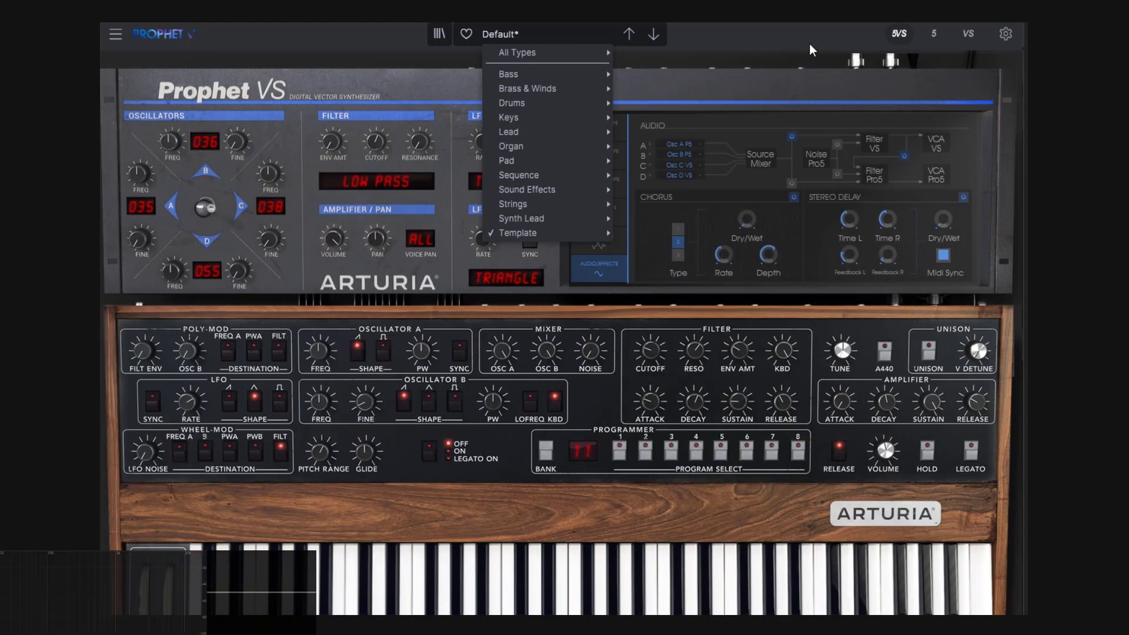
pyautogui.click(809, 44)
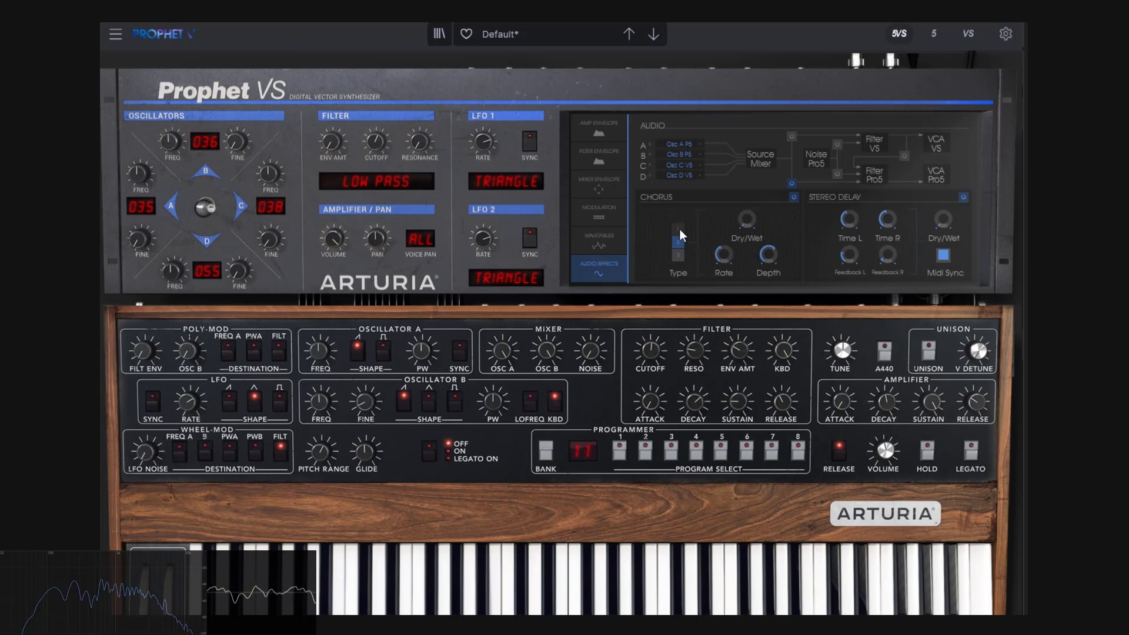
# Compare the modulation matrix of the VS mode with that of the combined 5/VS mode
pyautogui.click(605, 217)
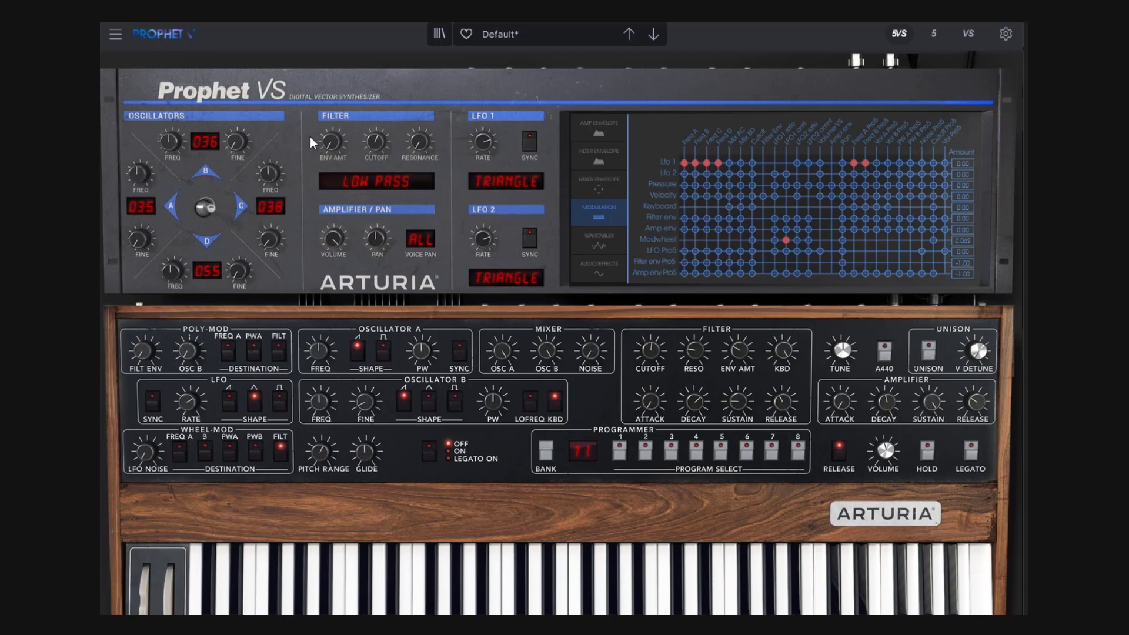
pyautogui.click(975, 34)
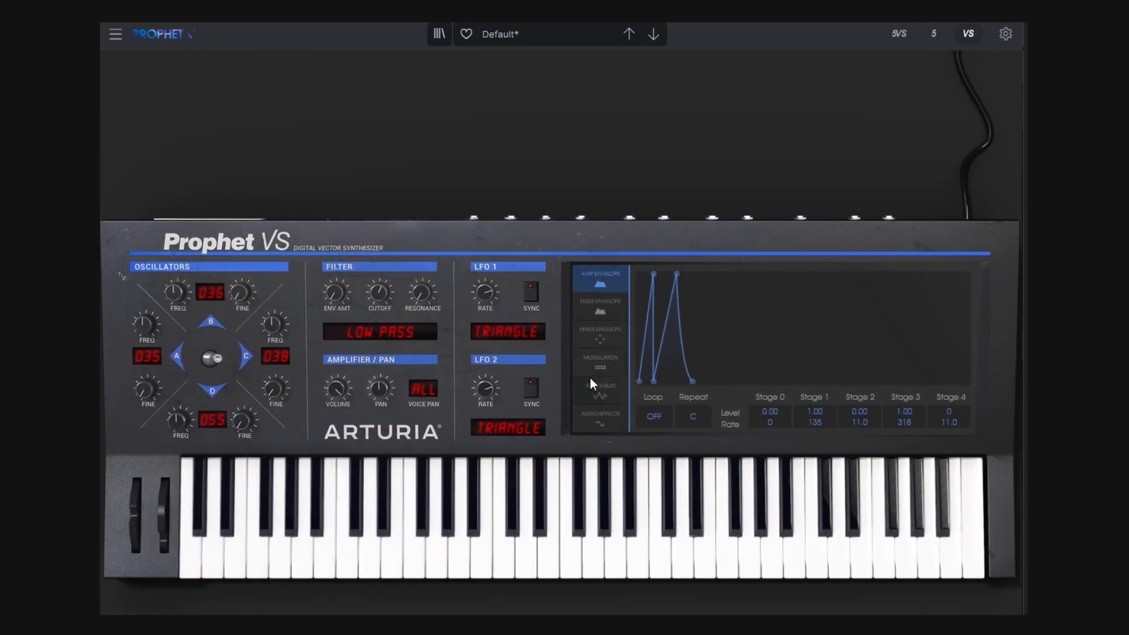
pyautogui.click(595, 365)
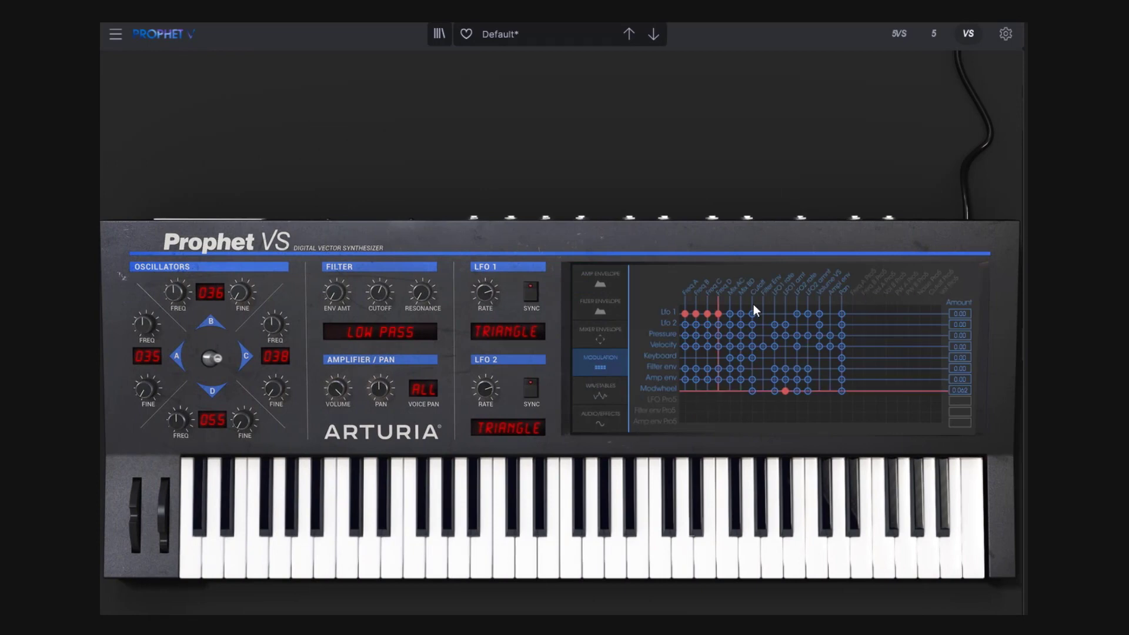
pyautogui.click(907, 35)
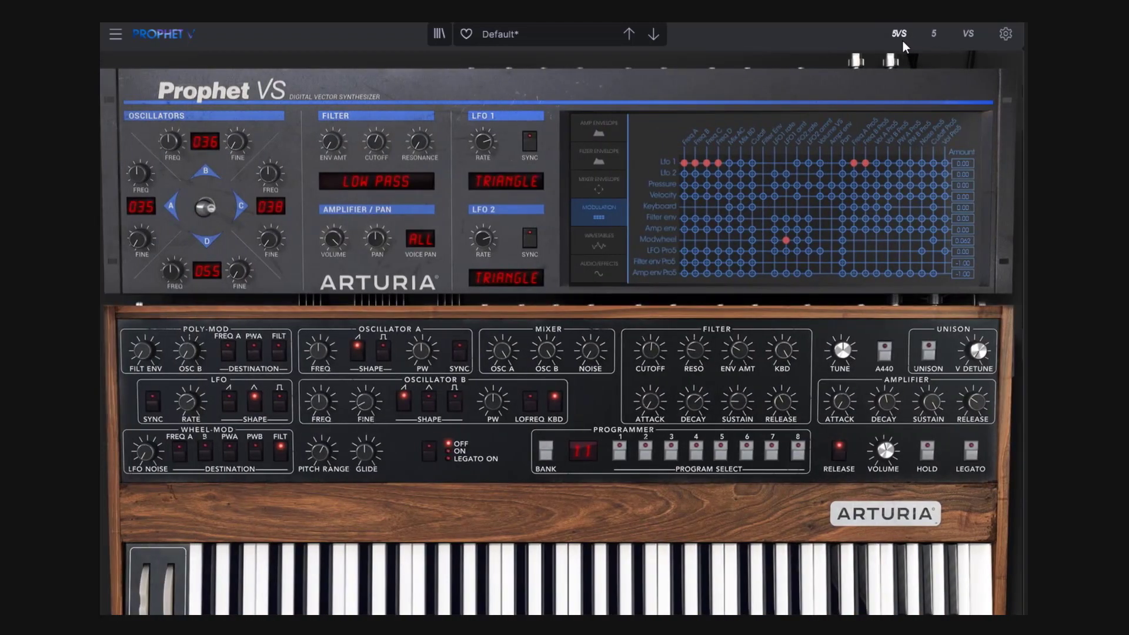
# Clear all of LFO 1's routings in the modulation matrix, including the VS oscillator and Prophet 5 frequency destinations
pyautogui.click(694, 163)
pyautogui.click(683, 163)
pyautogui.click(706, 163)
pyautogui.click(717, 163)
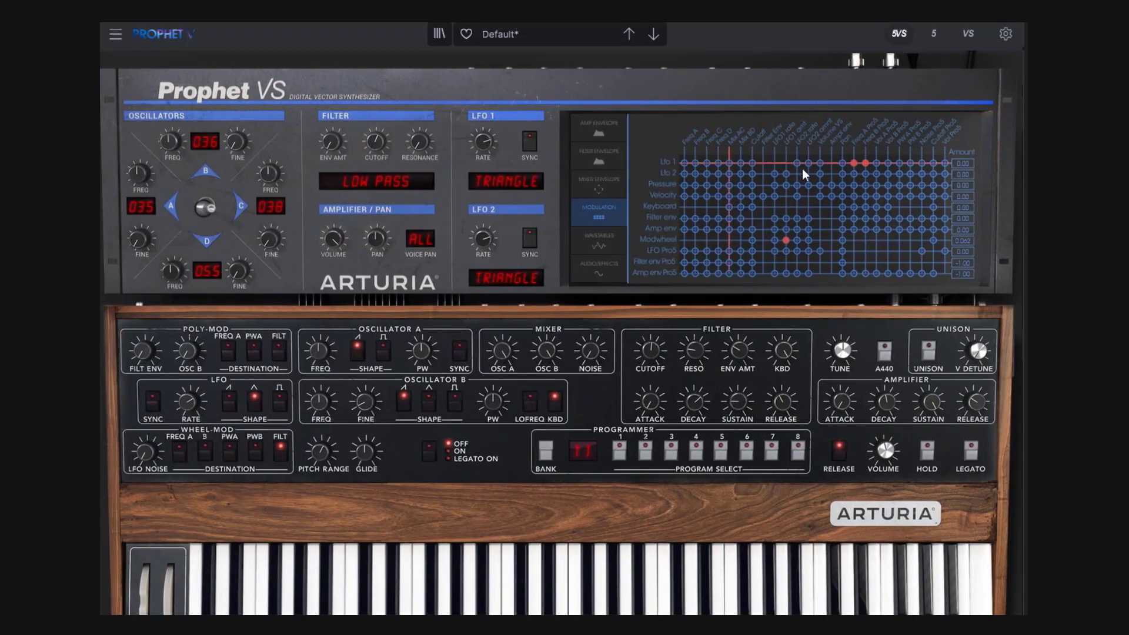
pyautogui.click(854, 163)
pyautogui.click(865, 163)
# Route LFO 1 to the Prophet 5 filter cutoff with an amount of 1.00 and adjust the filter's cutoff
pyautogui.click(932, 163)
pyautogui.moveTo(963, 161); pyautogui.dragTo(963, 144)
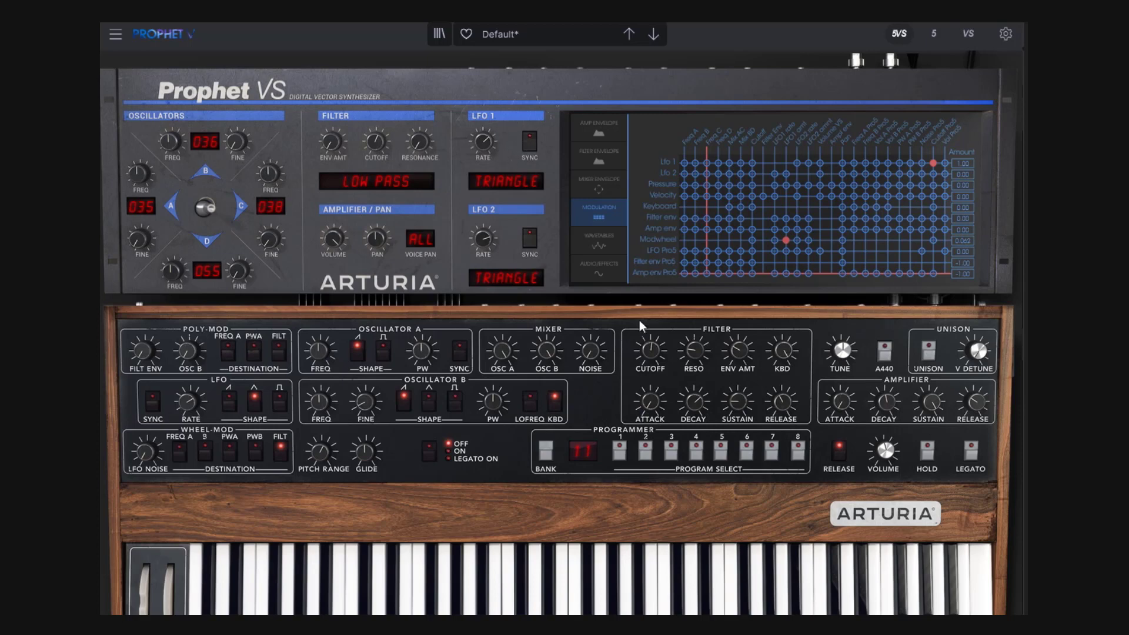
pyautogui.moveTo(647, 349); pyautogui.dragTo(647, 354)
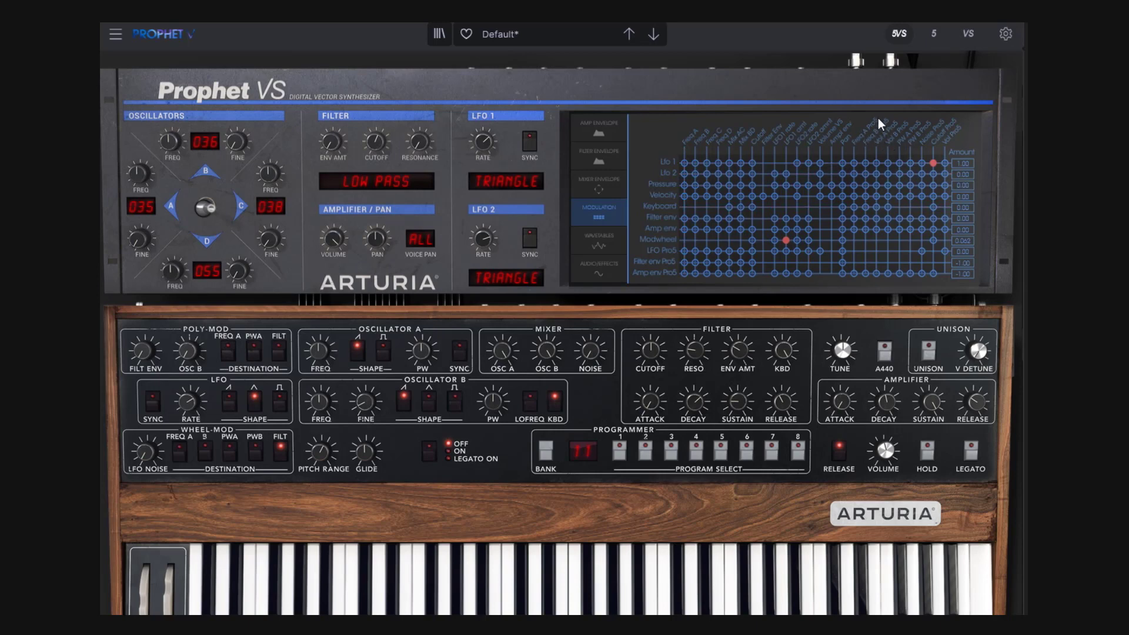
# Route a synced saw LFO 2 to the Prophet 5 oscillator A frequency at 1.00 and raise oscillator B in the mixer
pyautogui.click(852, 172)
pyautogui.moveTo(958, 174); pyautogui.dragTo(958, 170)
pyautogui.moveTo(485, 238)
pyautogui.click(509, 280)
pyautogui.click(495, 346)
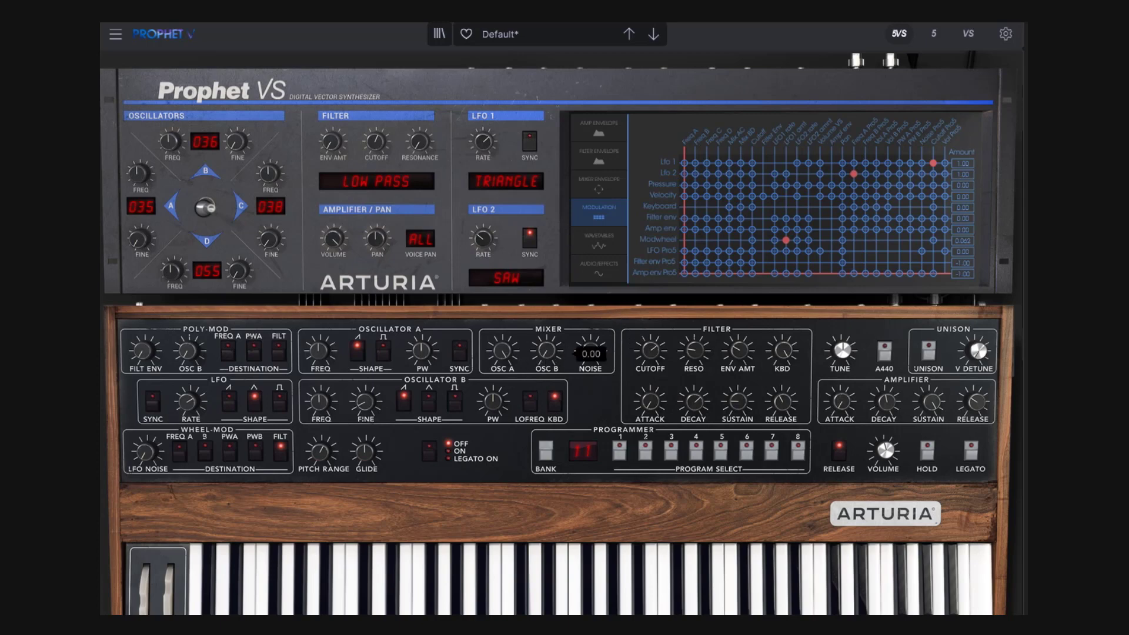
pyautogui.moveTo(547, 351); pyautogui.dragTo(546, 271)
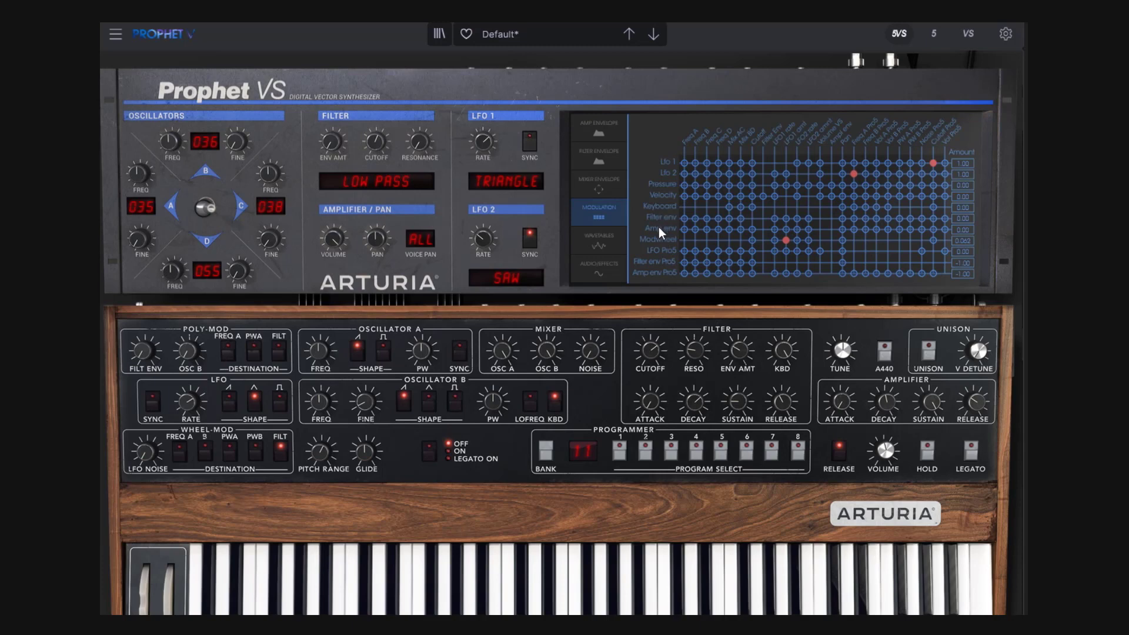
# Review the VS filter envelope and modulation matrix, and switch through the 5, VS and combined 5/VS modes
pyautogui.click(603, 162)
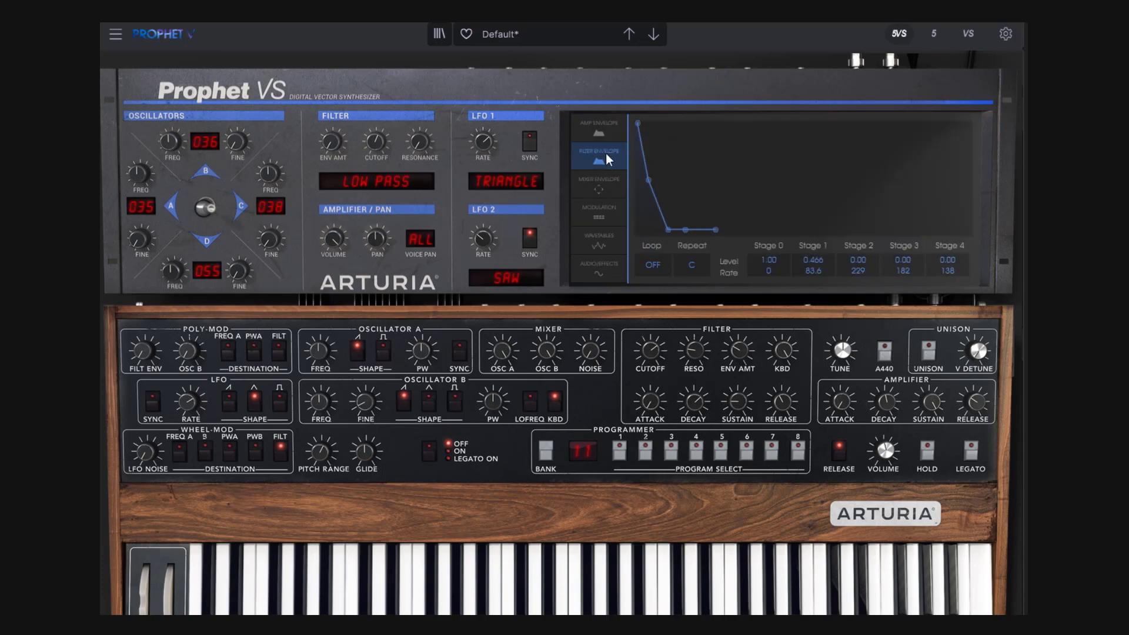
pyautogui.click(606, 209)
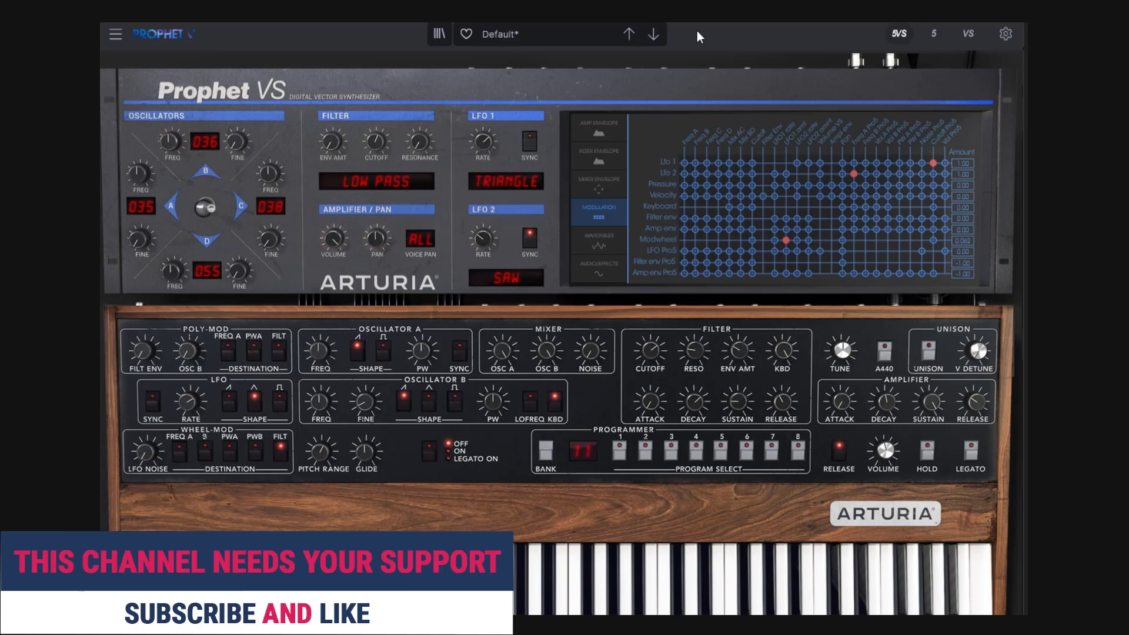
pyautogui.click(935, 33)
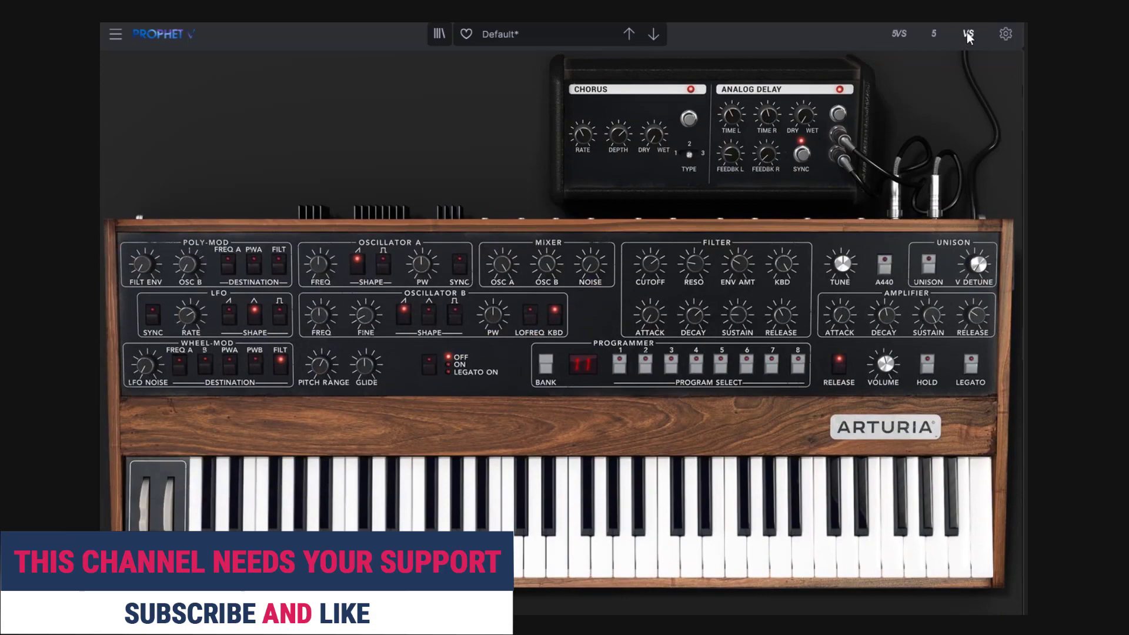
pyautogui.click(967, 34)
pyautogui.click(900, 33)
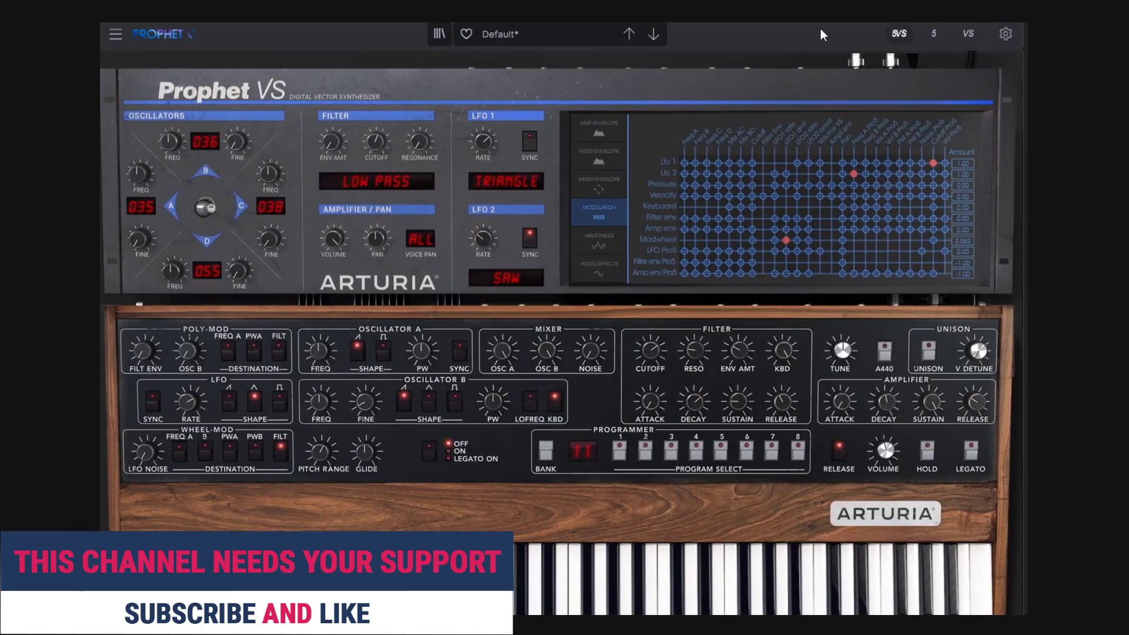